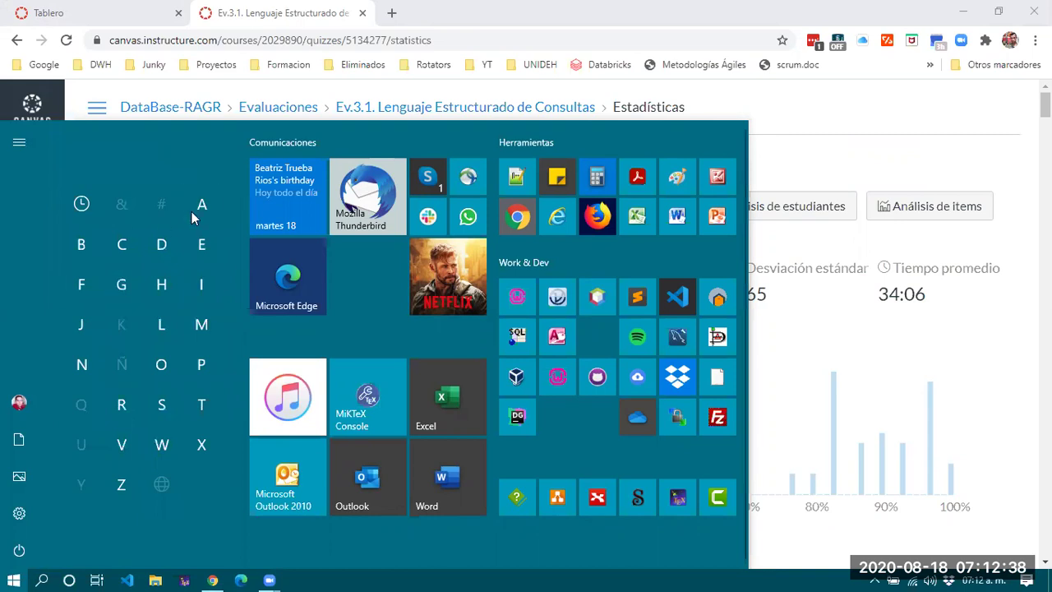
# Launch Microsoft Access from the Microsoft Office group in the Start menu's app list.
pyautogui.click(201, 205)
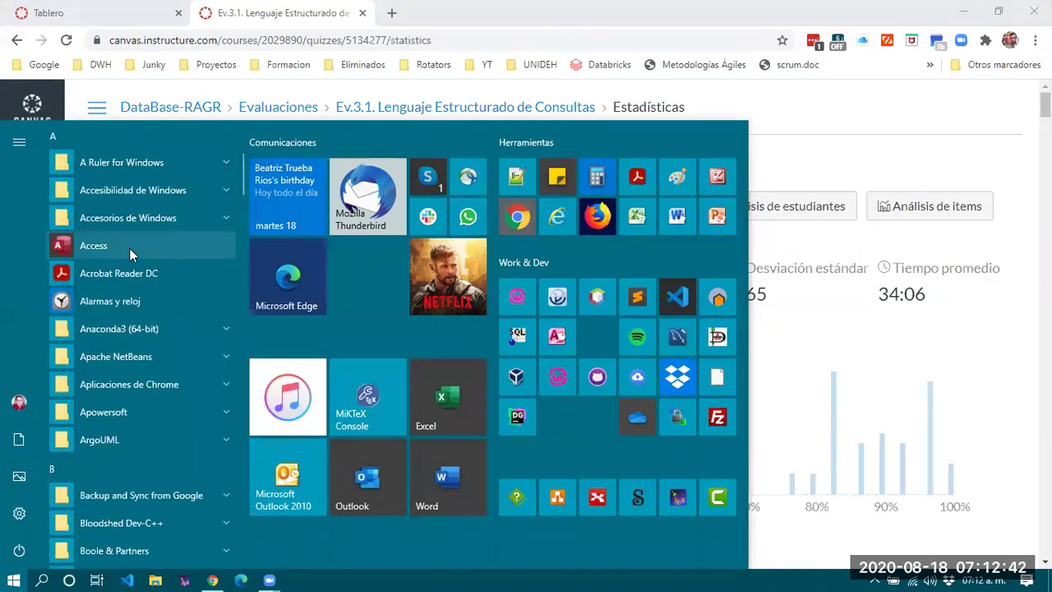
pyautogui.click(81, 467)
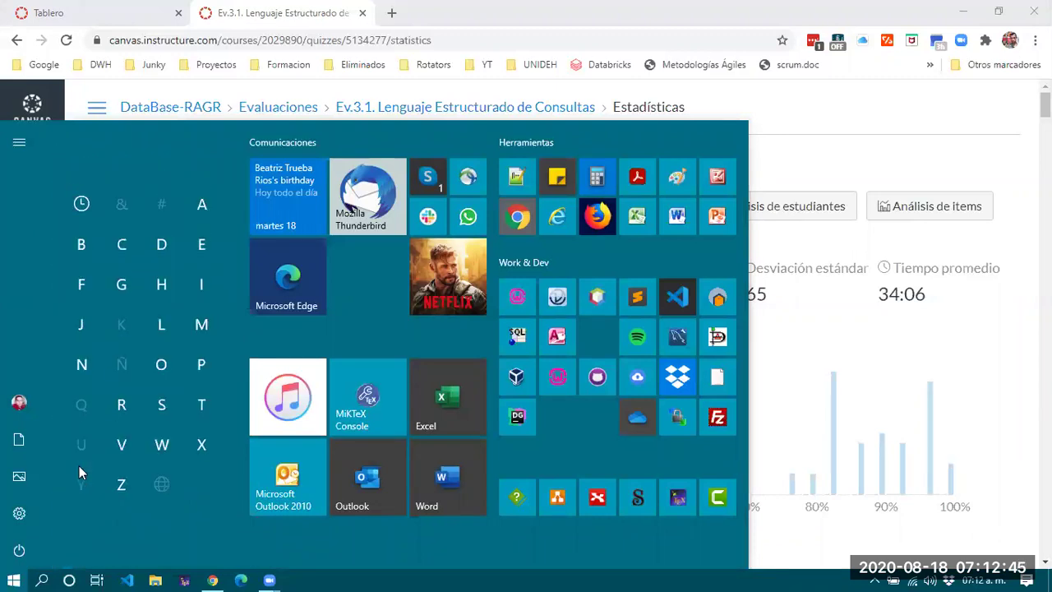
pyautogui.click(203, 328)
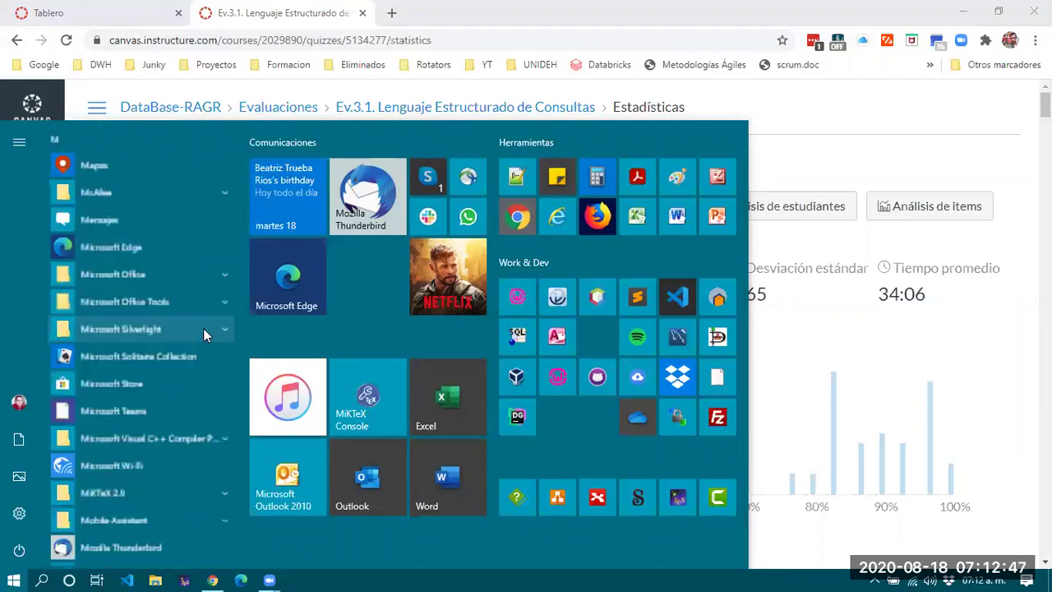
pyautogui.click(162, 273)
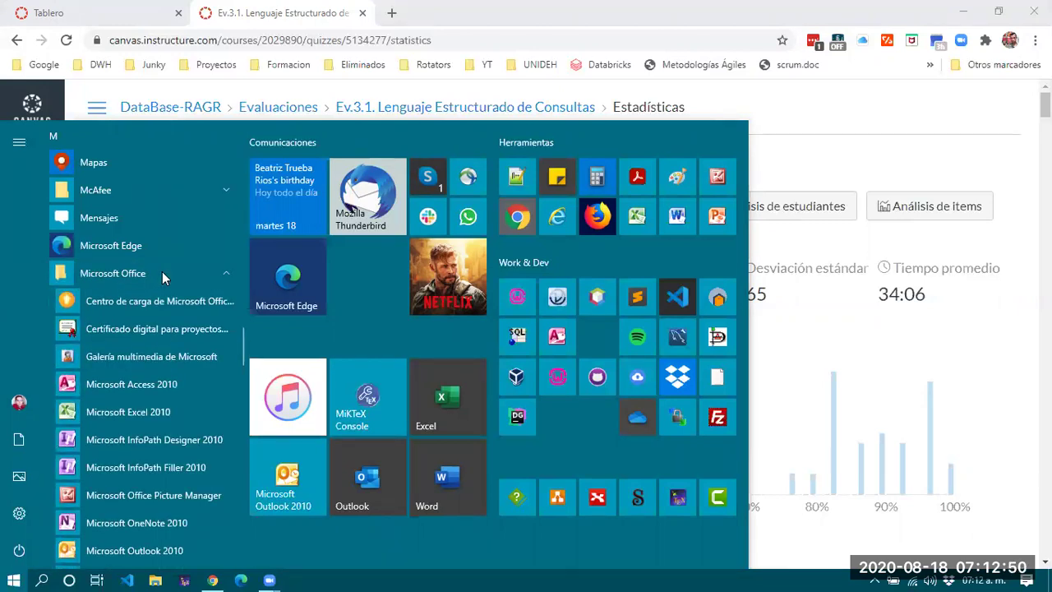
pyautogui.scroll(-2, 164, 366)
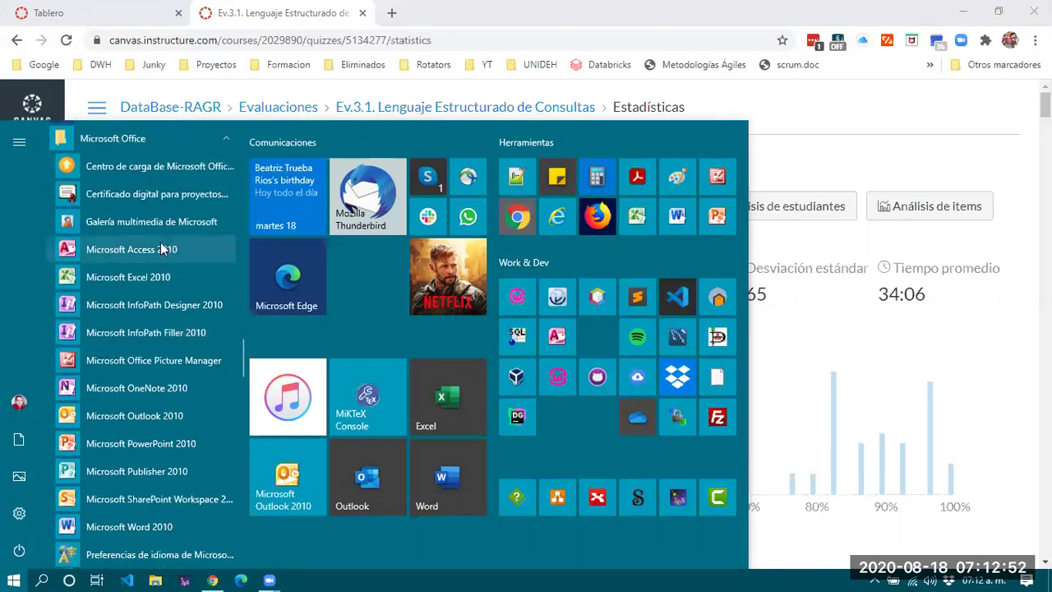
pyautogui.scroll(-1, 159, 469)
pyautogui.scroll(15, 157, 465)
pyautogui.scroll(8, 157, 465)
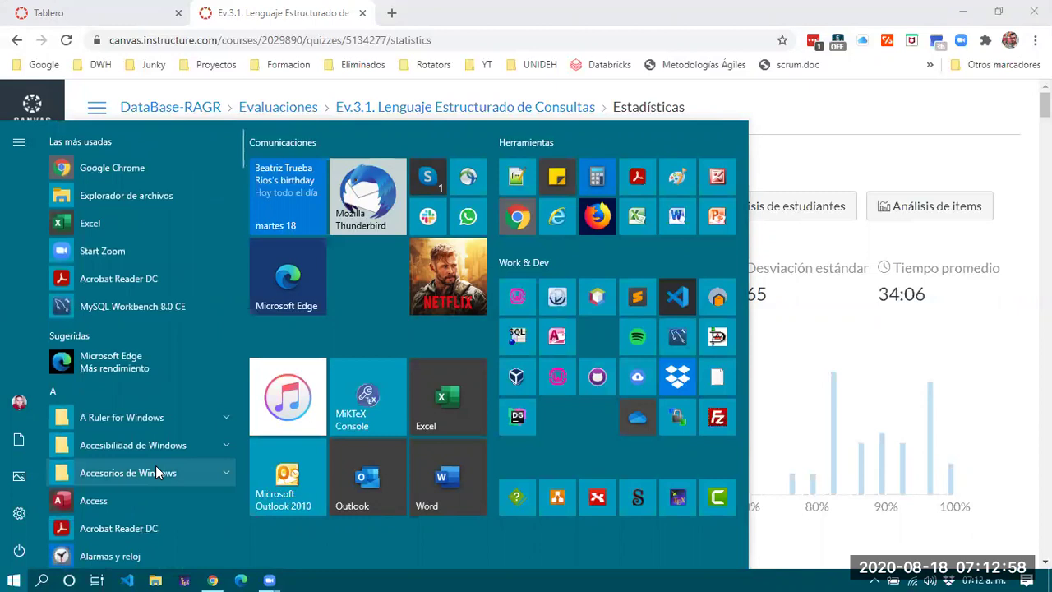
pyautogui.scroll(-1, 102, 463)
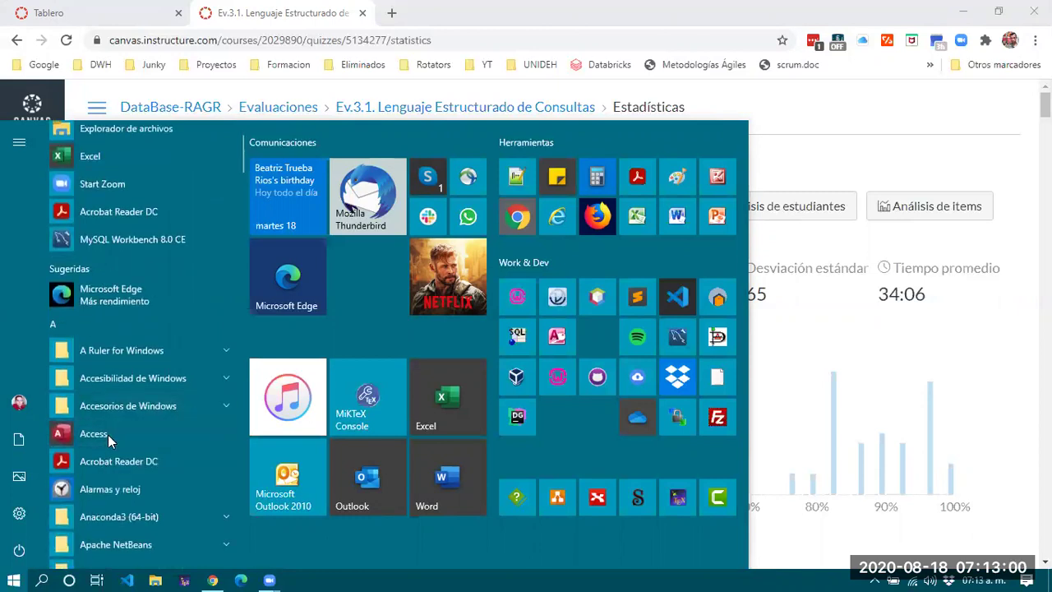
pyautogui.click(107, 435)
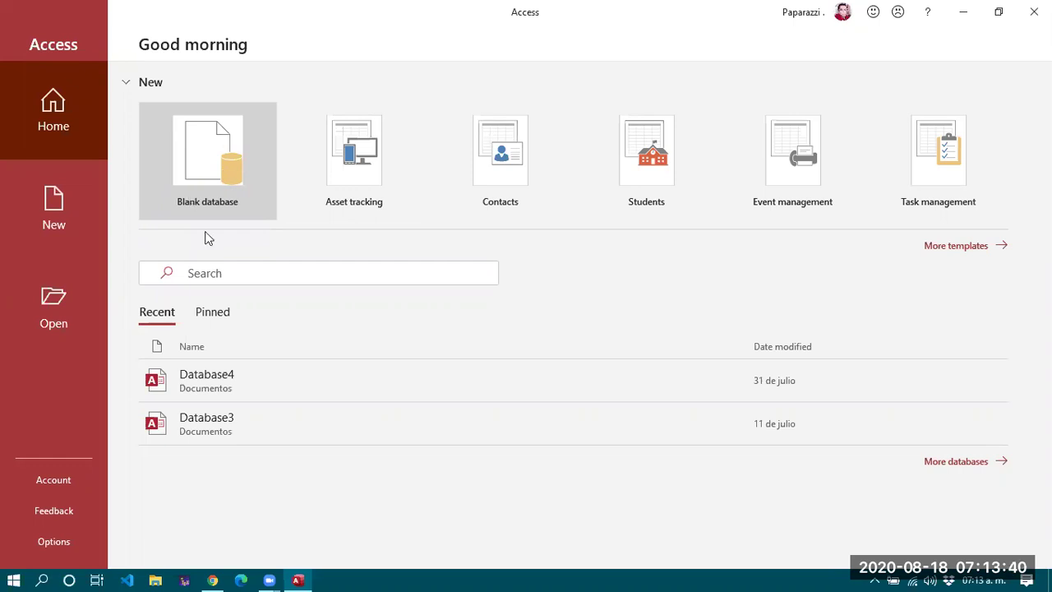
# Create a blank database named Inscripciones in the Documents folder.
pyautogui.click(183, 194)
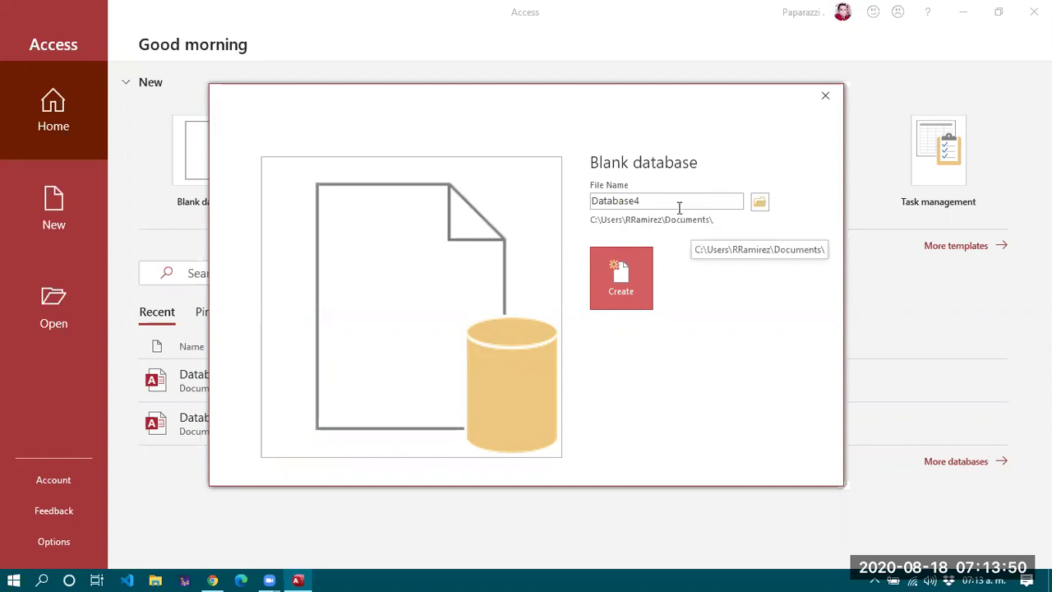
pyautogui.moveTo(712, 200); pyautogui.dragTo(589, 200)
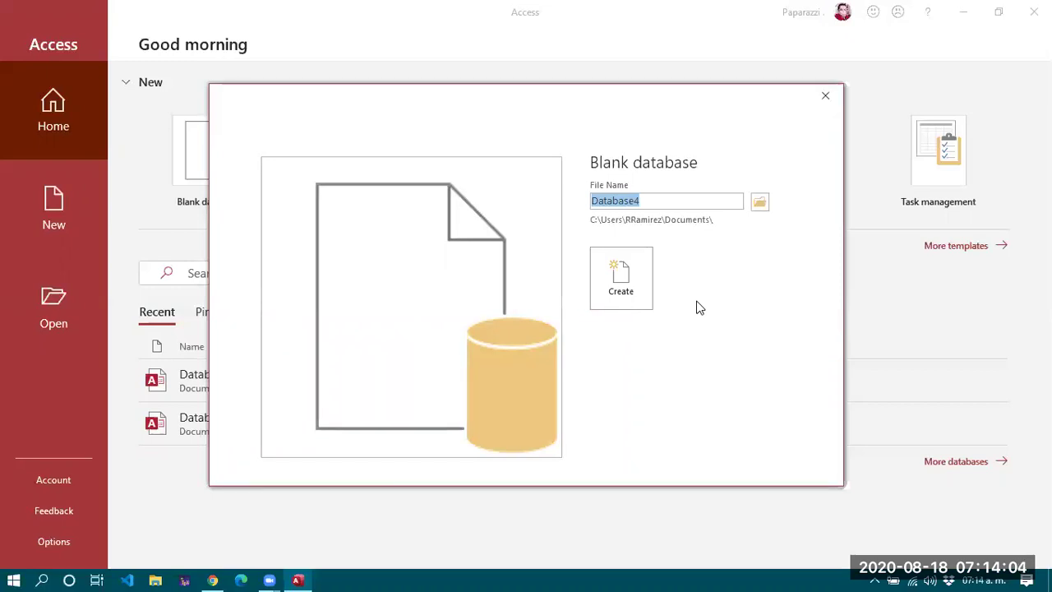
pyautogui.press('BackSpace')
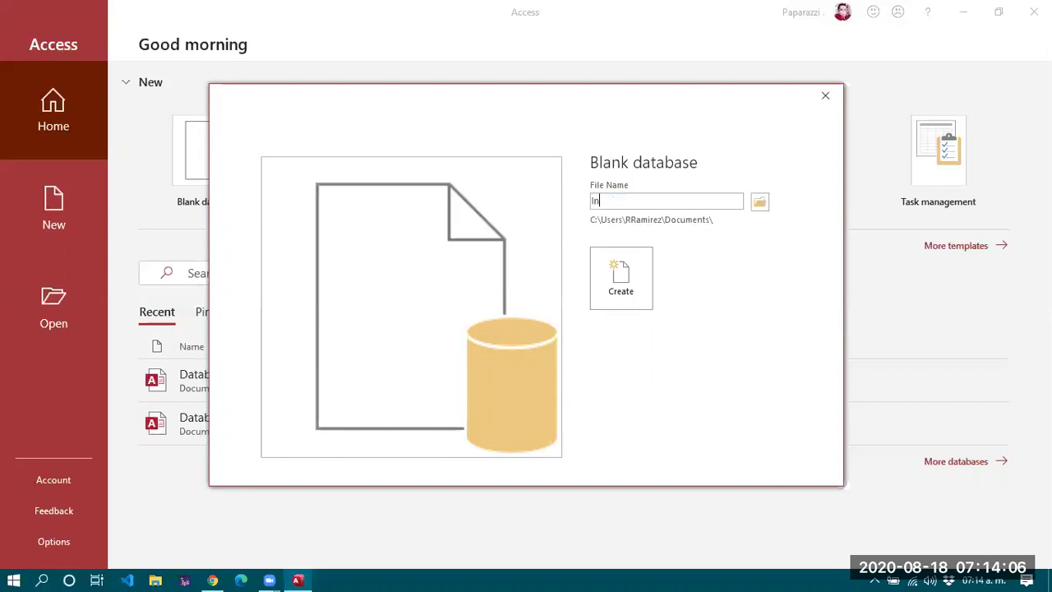
pyautogui.write('Inscripciones')
pyautogui.click(618, 291)
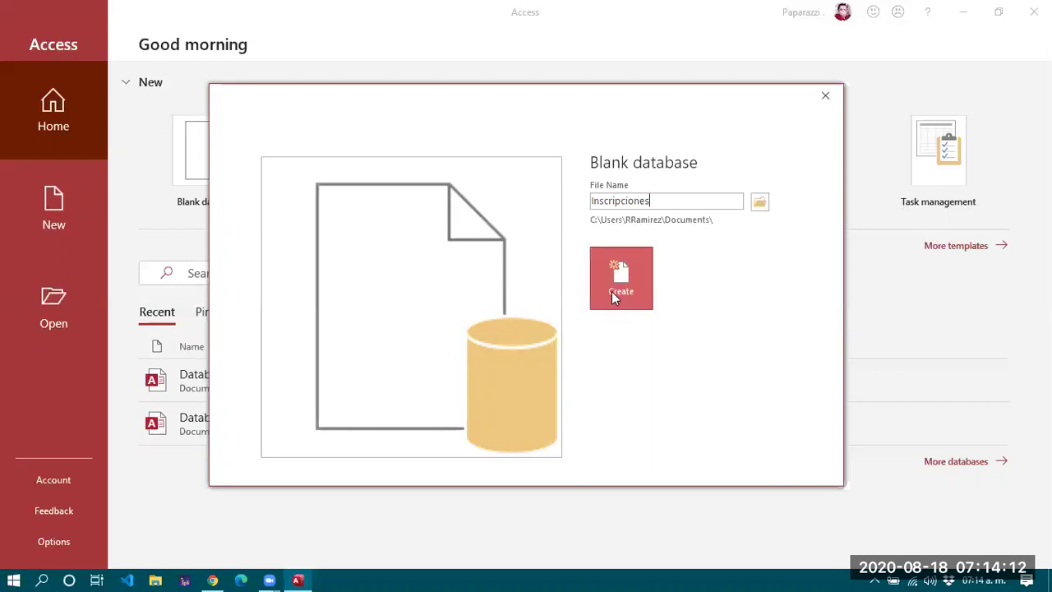
pyautogui.click(618, 275)
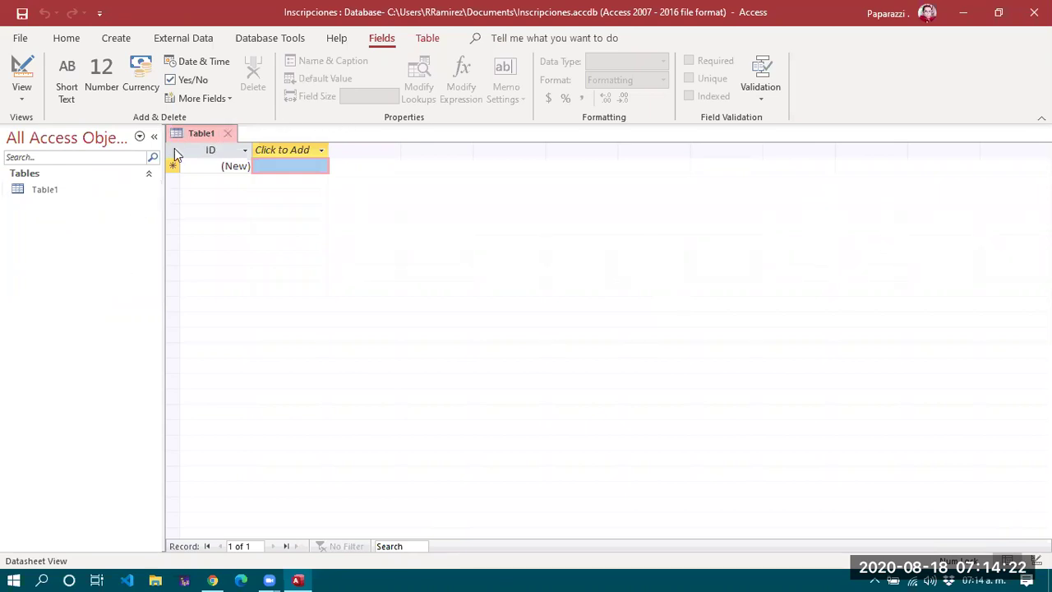
# Close the empty Table1 and locate the Inscripciones database file in Documentos.
pyautogui.click(231, 134)
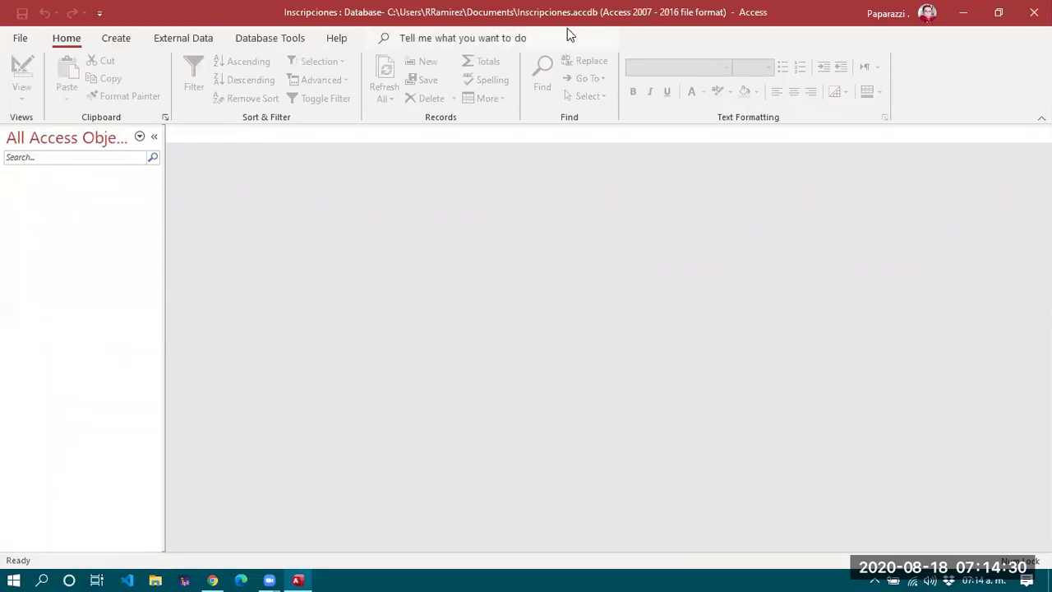
pyautogui.click(155, 579)
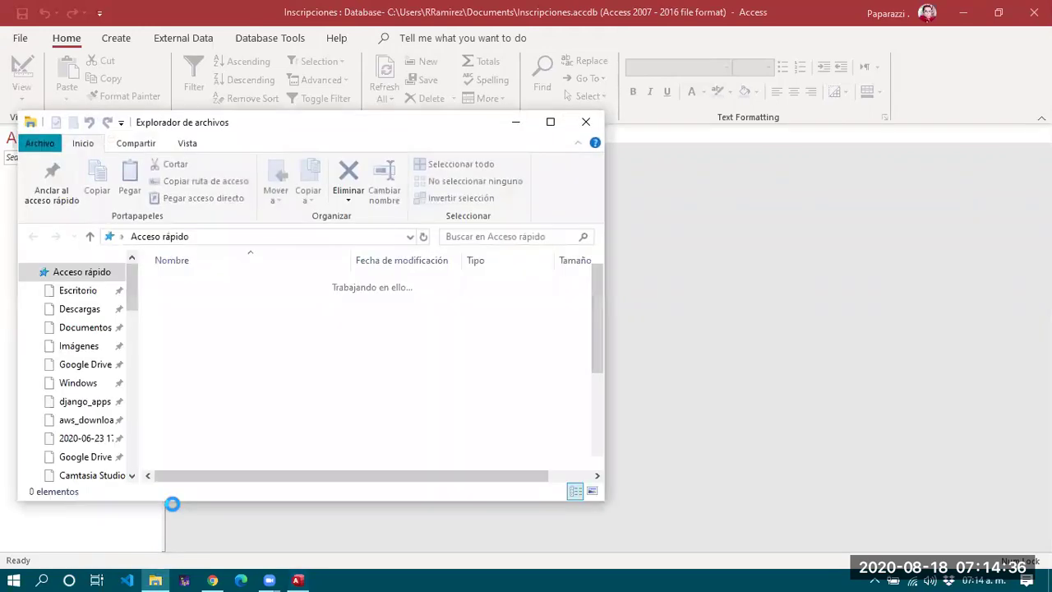
pyautogui.click(81, 328)
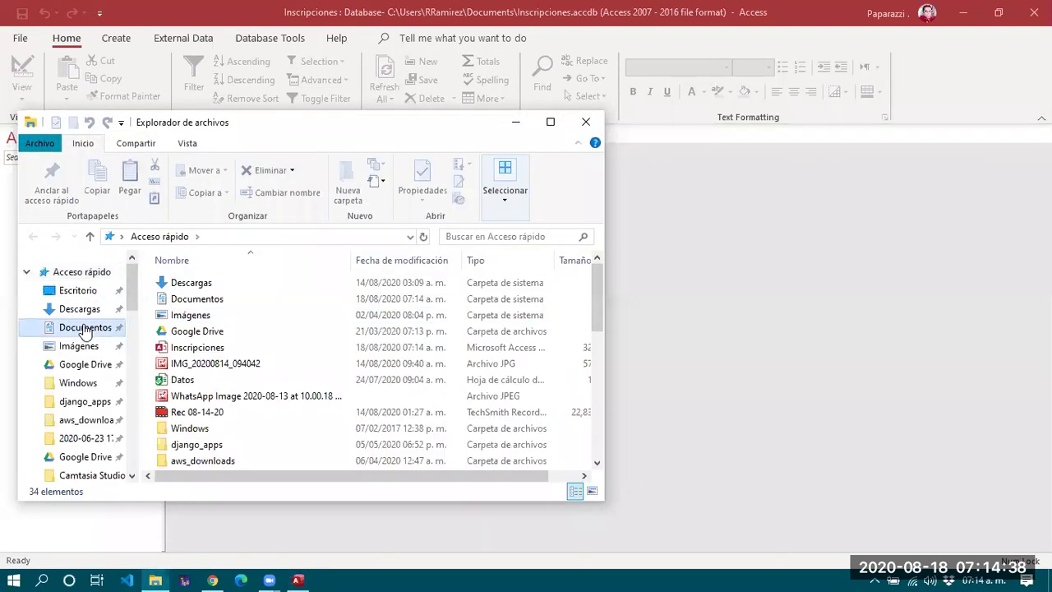
pyautogui.click(212, 317)
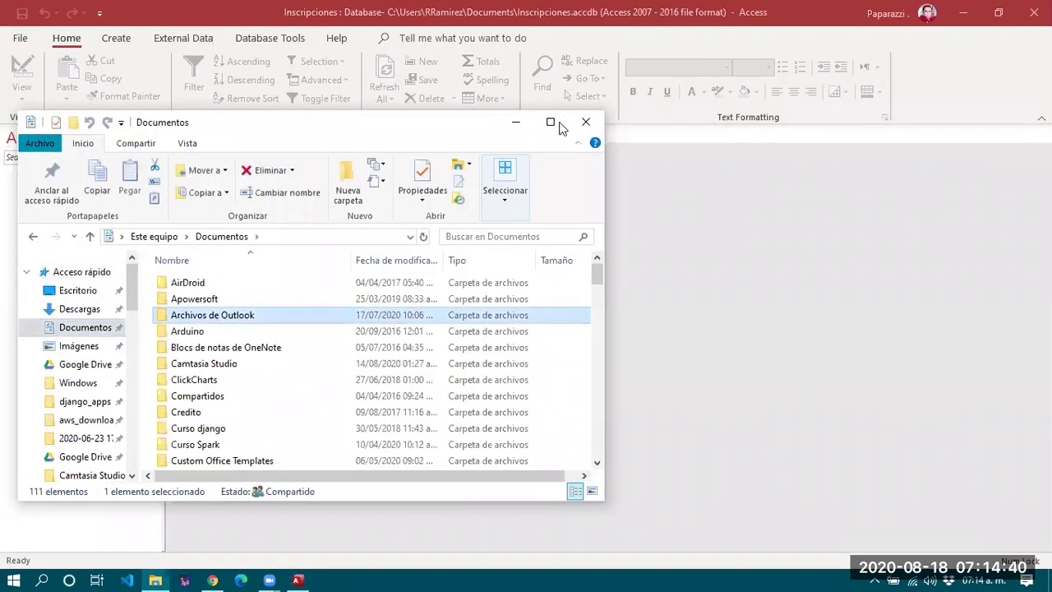
pyautogui.click(550, 121)
pyautogui.scroll(-20, 243, 335)
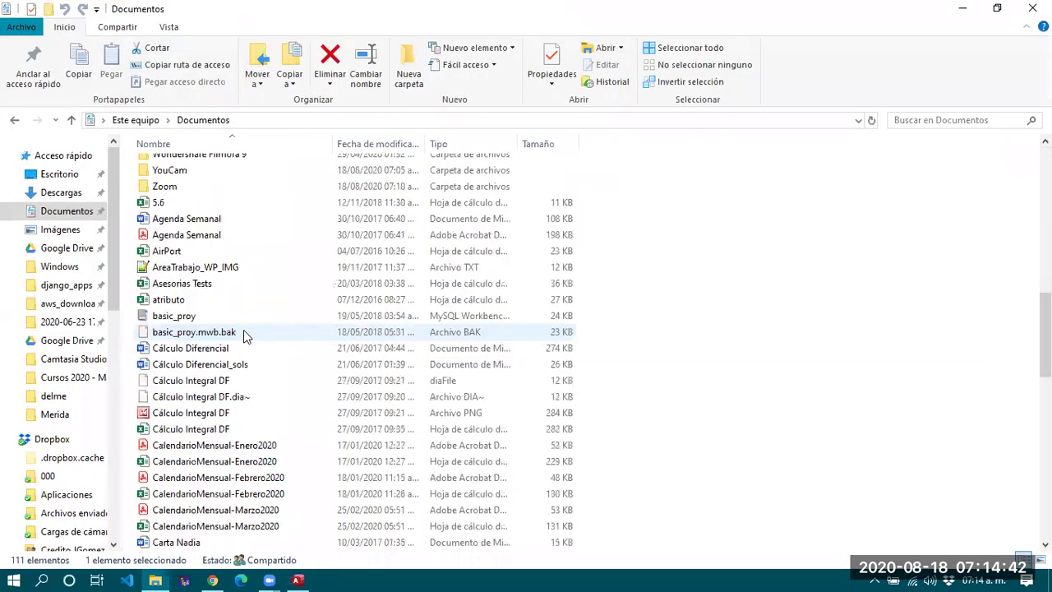
pyautogui.scroll(-5, 243, 335)
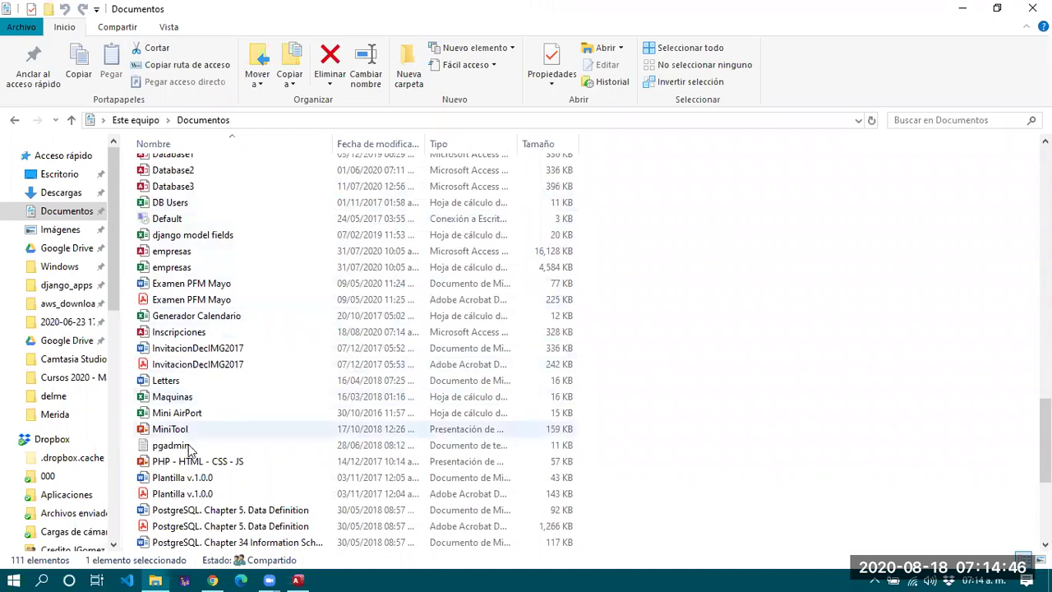
pyautogui.click(202, 333)
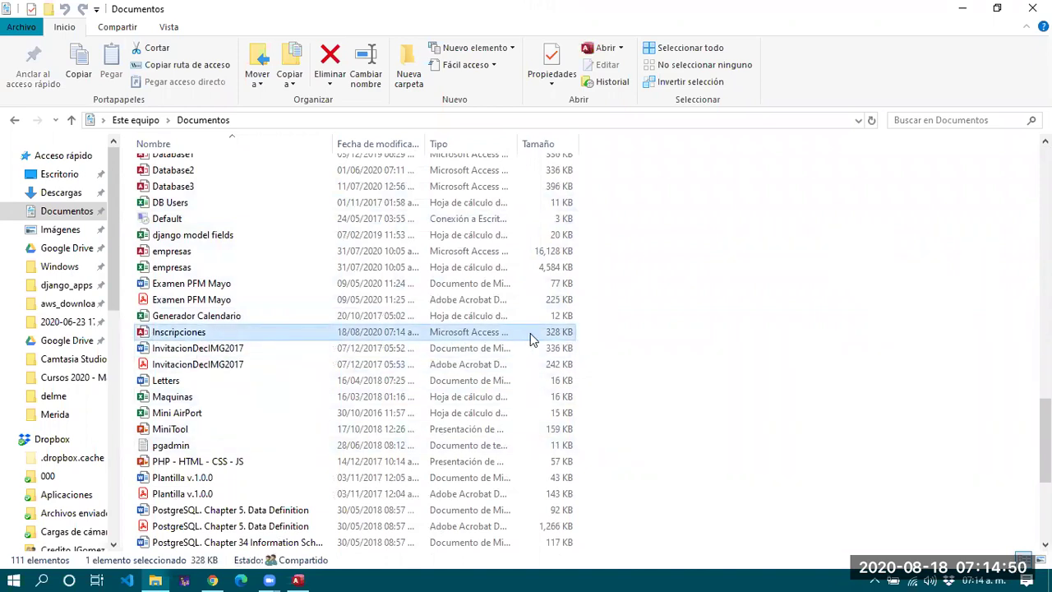
pyautogui.press('Return')
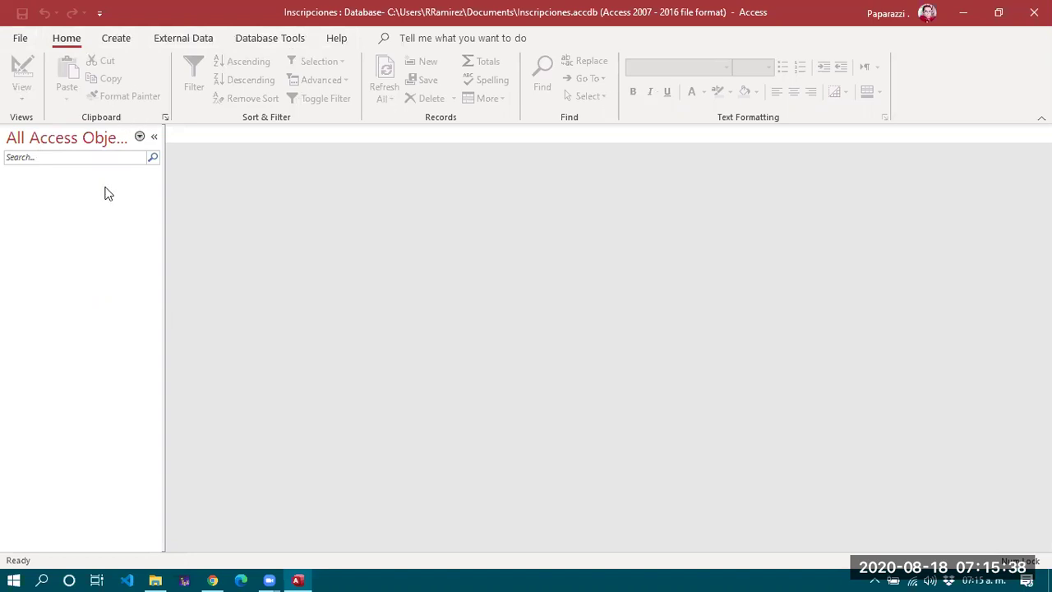
# Show the ribbon's Create commands in the Inscripciones database.
pyautogui.click(115, 41)
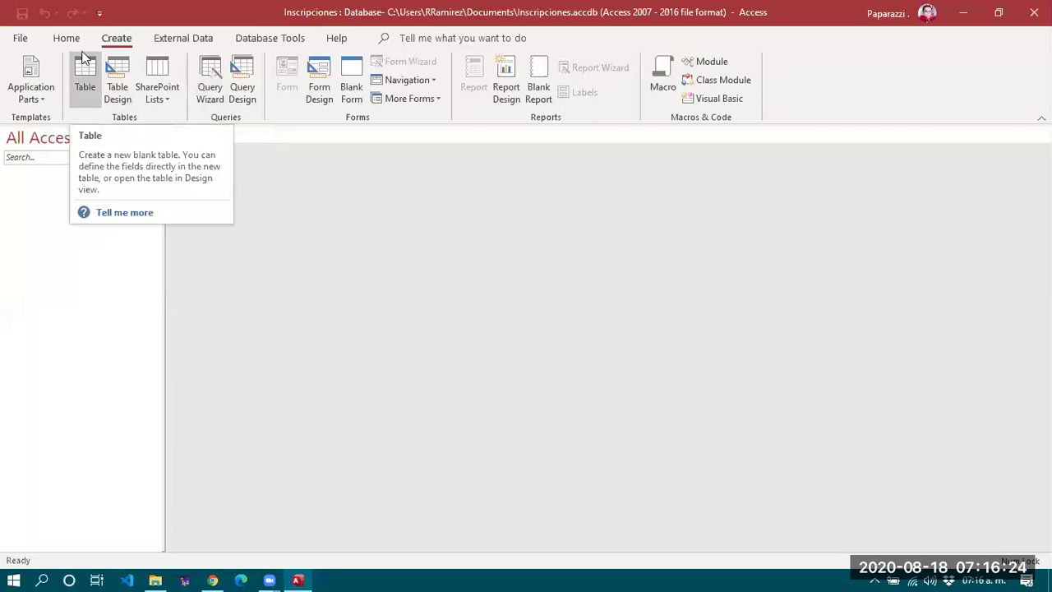
# Create a new blank table and rename its ID column to matricula.
pyautogui.click(79, 78)
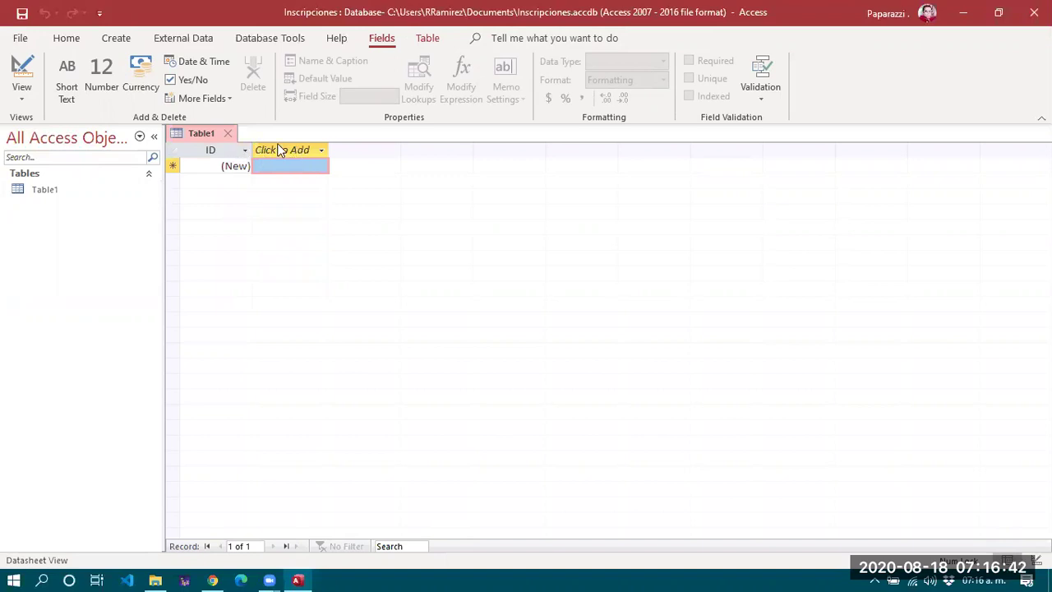
pyautogui.click(277, 164)
pyautogui.click(288, 154)
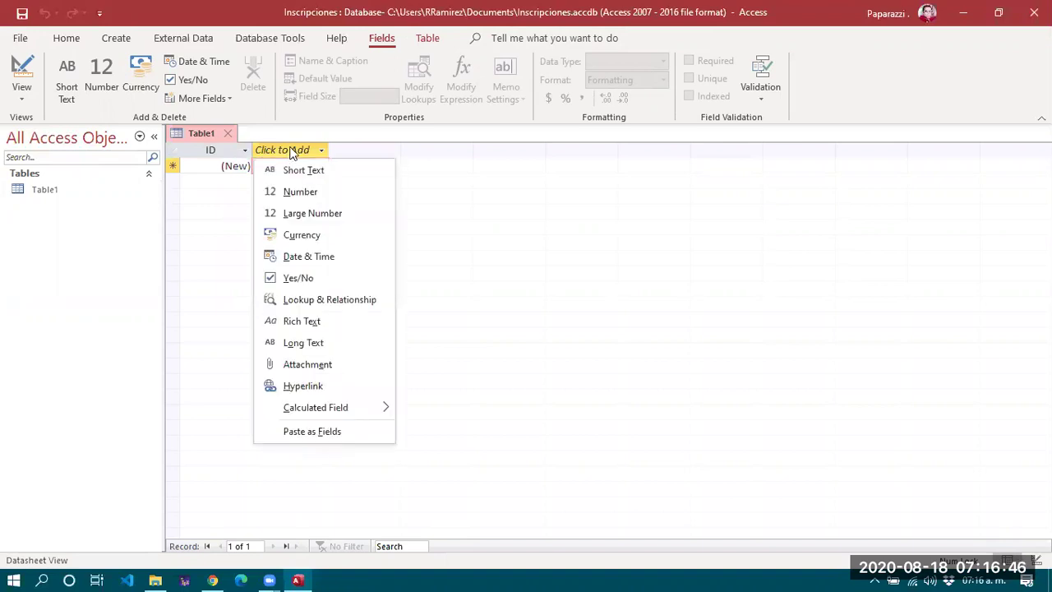
pyautogui.click(205, 225)
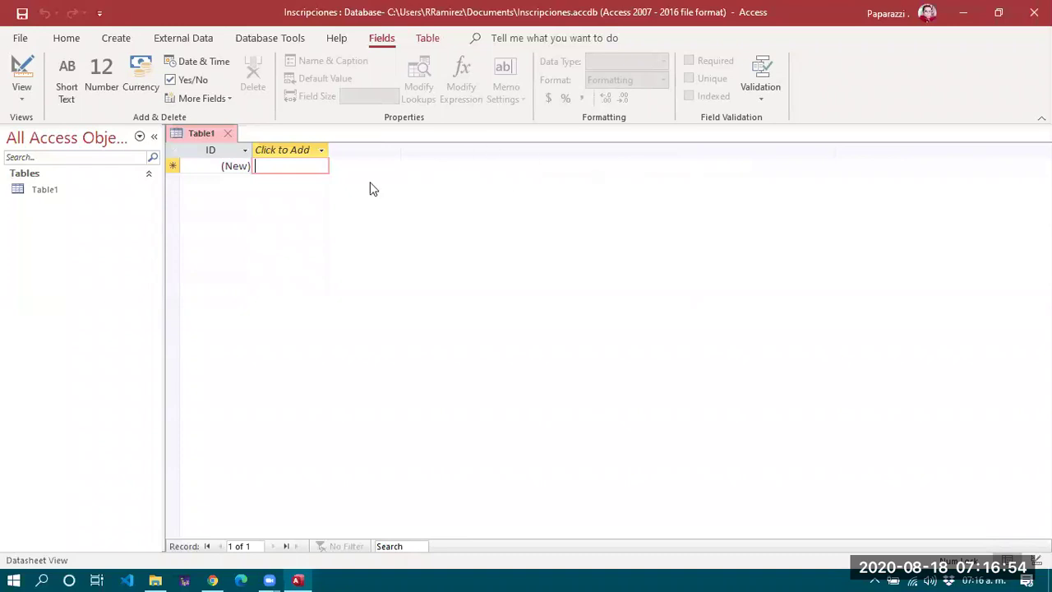
pyautogui.doubleClick(212, 146)
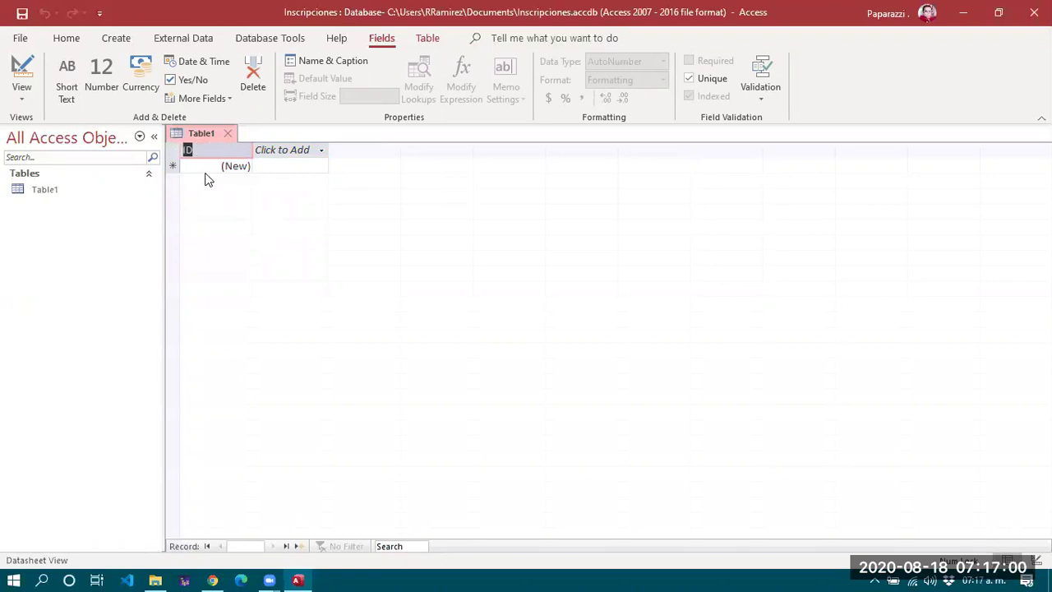
pyautogui.click(210, 147)
pyautogui.write('matricula')
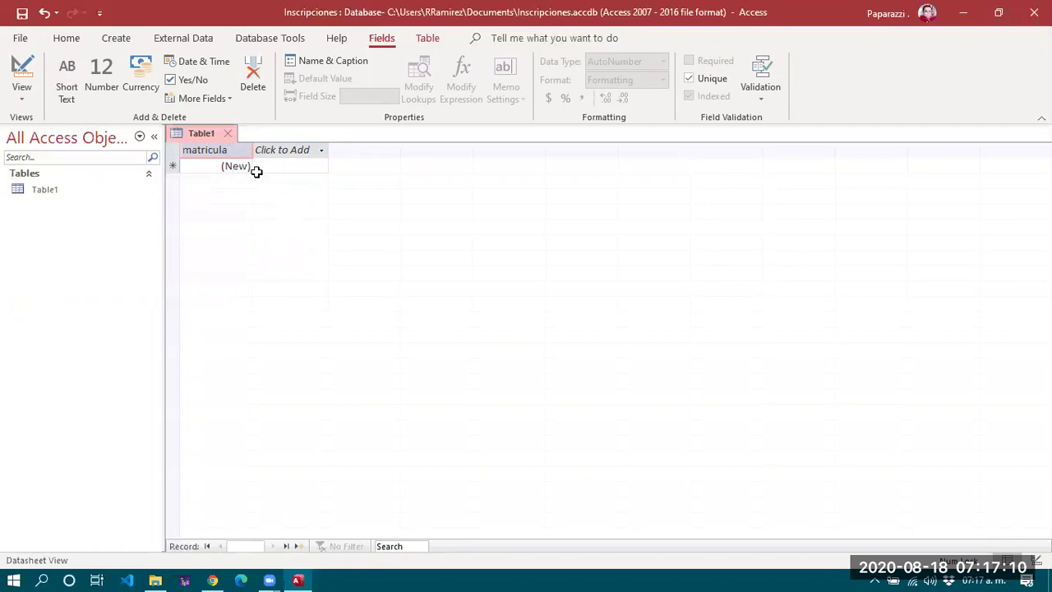
pyautogui.press('Return')
# Confirm matricula is AutoNumber and place the cursor in the new row's next empty column.
pyautogui.click(244, 152)
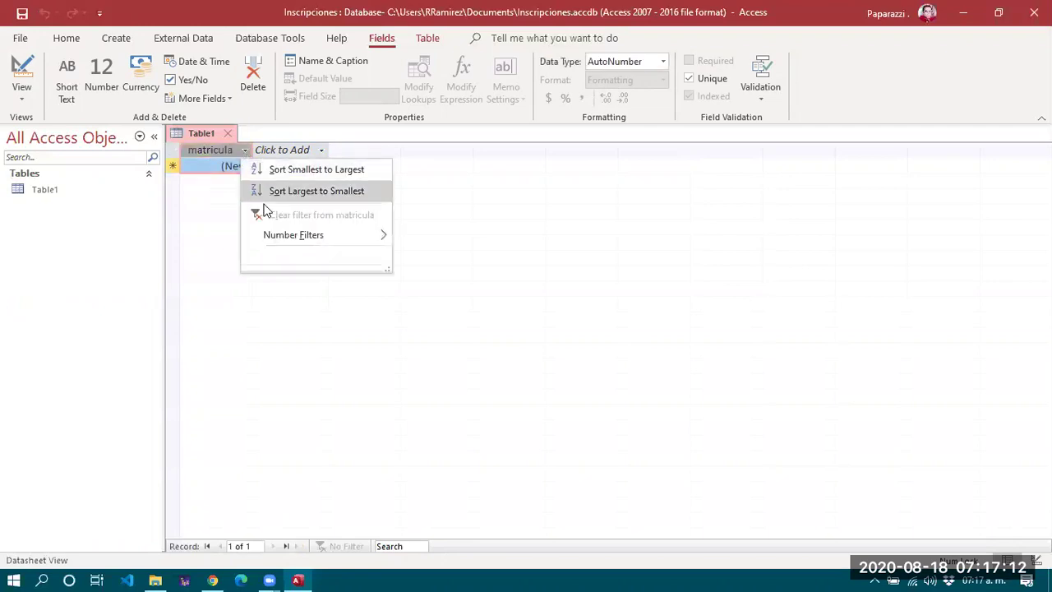
pyautogui.click(185, 219)
pyautogui.click(304, 165)
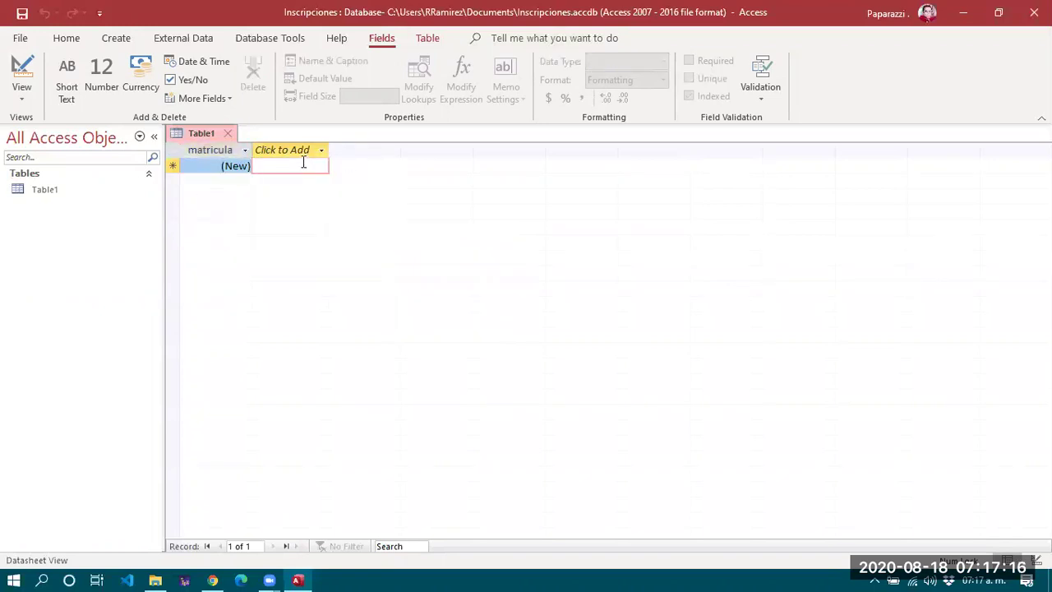
pyautogui.press('Left')
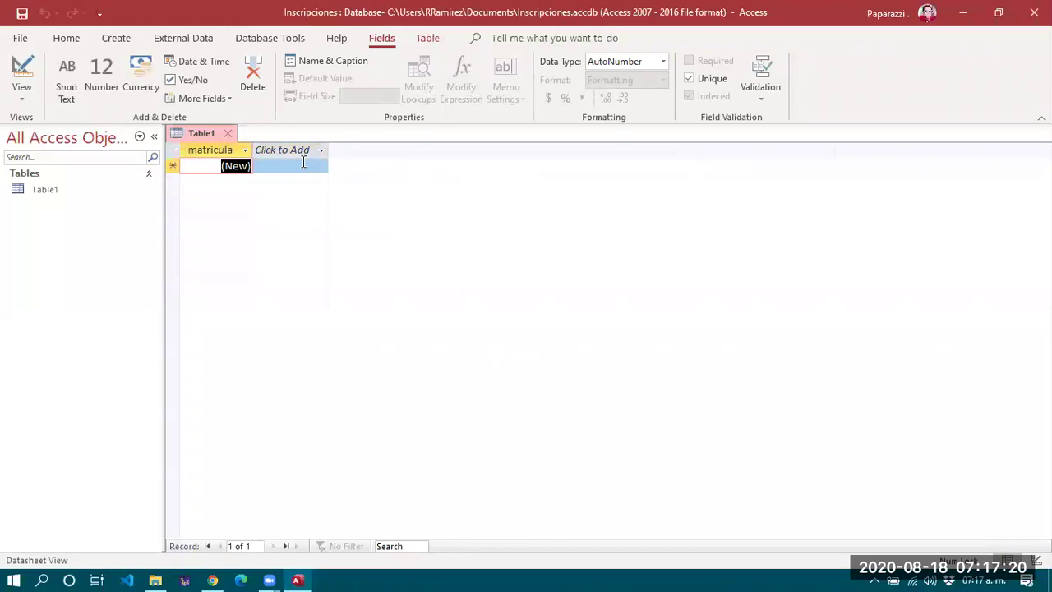
pyautogui.press('1')
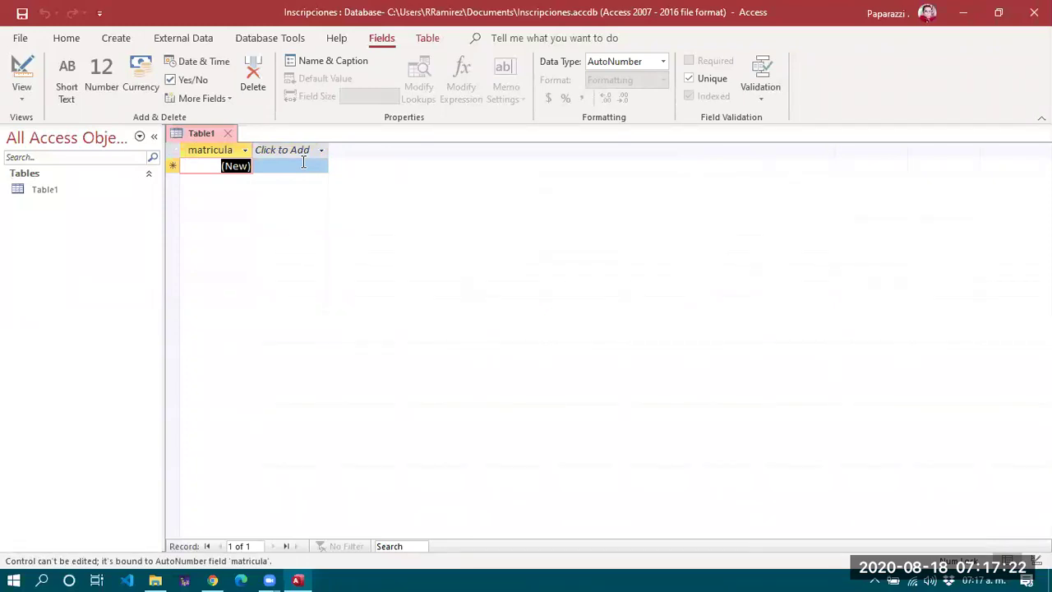
pyautogui.click(236, 166)
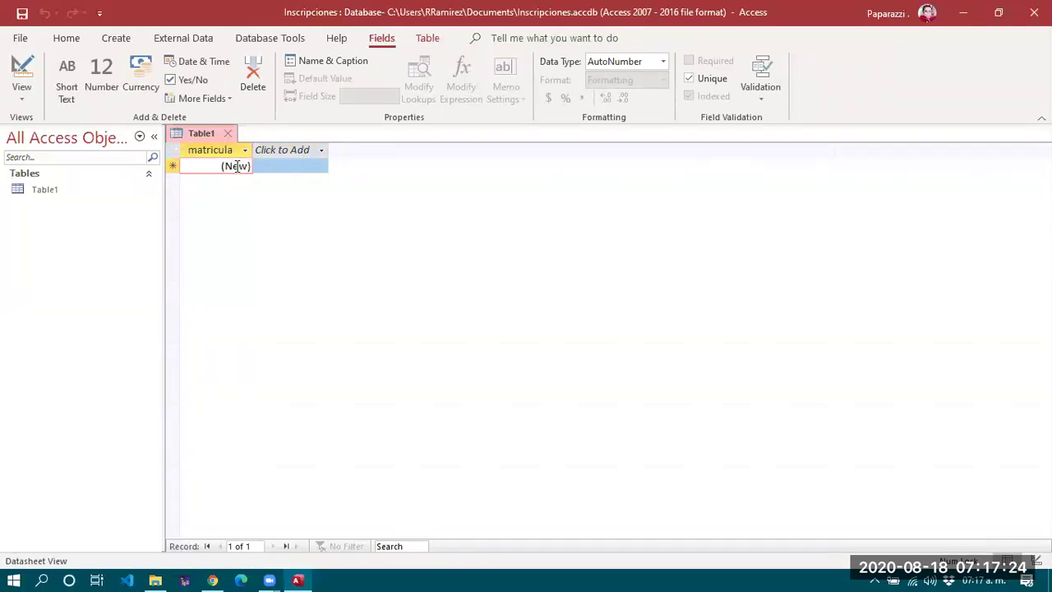
pyautogui.press('1')
pyautogui.click(285, 169)
pyautogui.click(287, 169)
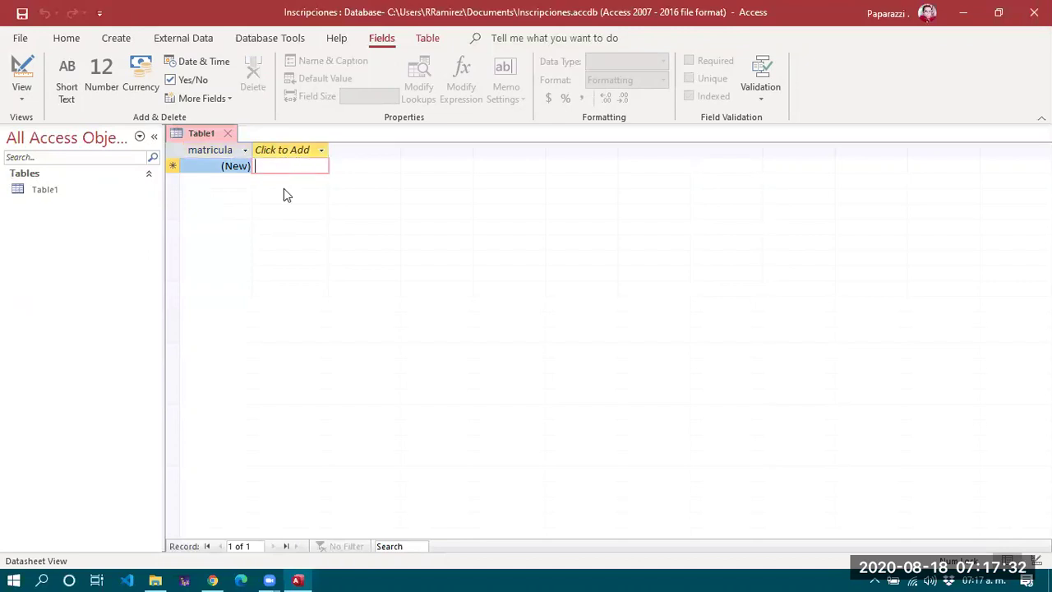
# Enter the first student's first name and two surnames in three new columns.
pyautogui.press('Tab')
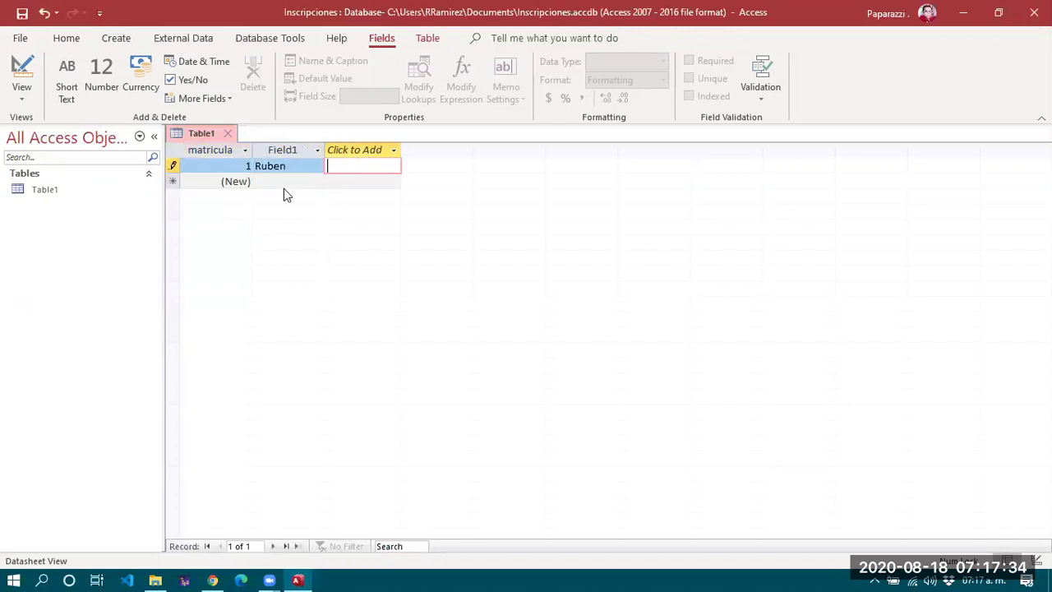
pyautogui.press('Tab')
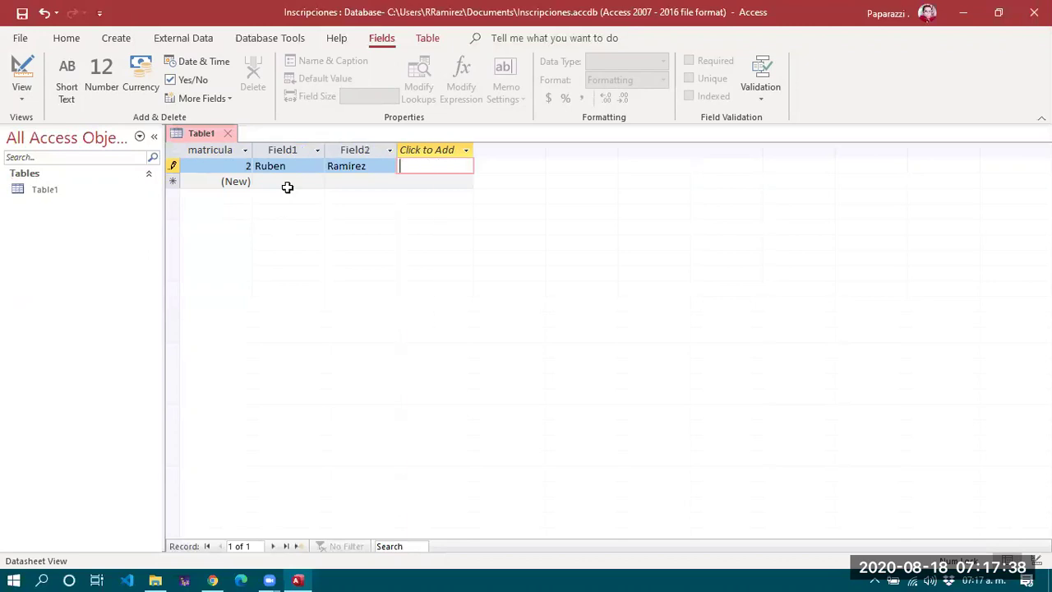
pyautogui.press('Tab')
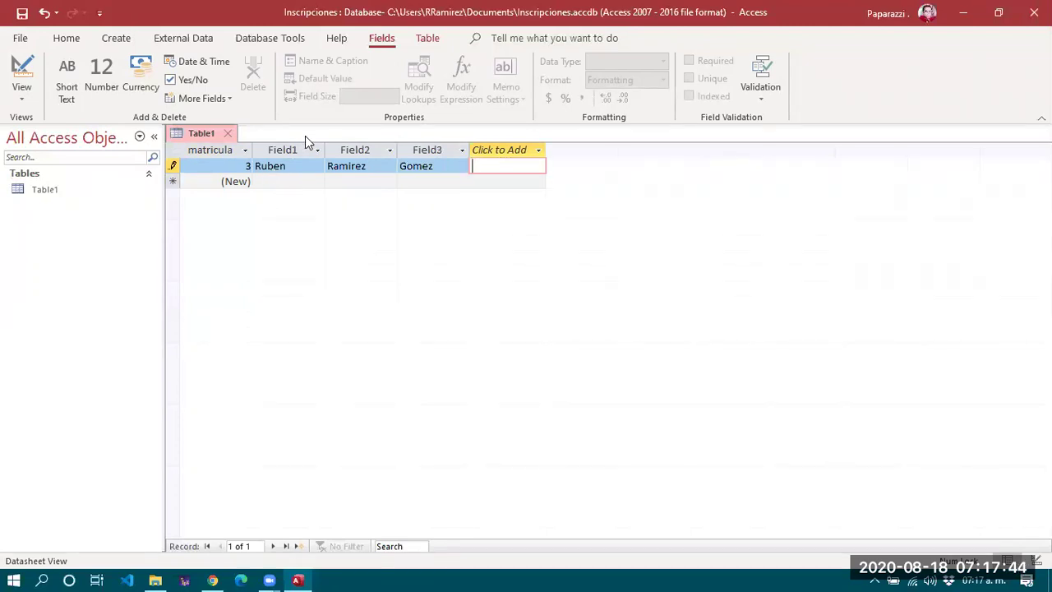
# Rename the Field1, Field2 and Field3 columns to nombre, apaterno and amaterno.
pyautogui.doubleClick(279, 149)
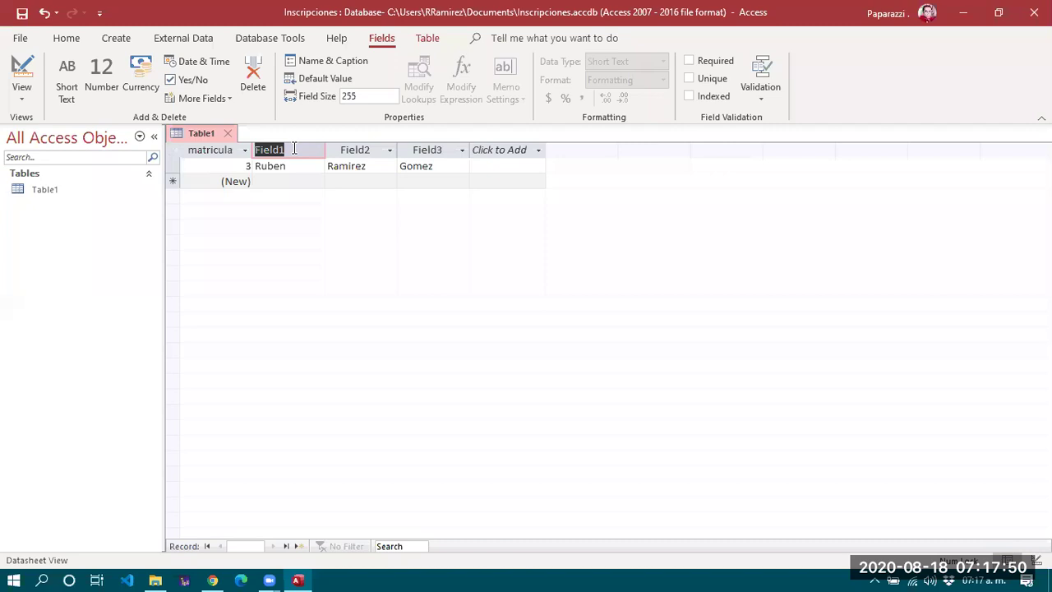
pyautogui.write('Nombr')
pyautogui.hotkey('ctrl', 'BackSpace')
pyautogui.press('capslock')
pyautogui.write('ON')
pyautogui.press('BackSpace')
pyautogui.press('BackSpace')
pyautogui.press('capslock')
pyautogui.write('nombre')
pyautogui.press('Return')
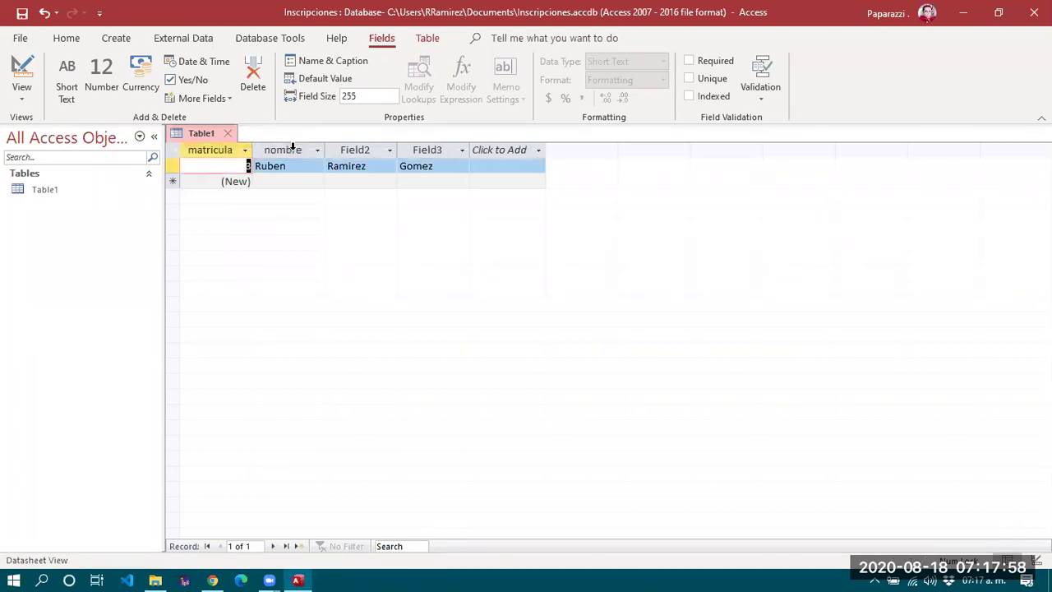
pyautogui.doubleClick(350, 149)
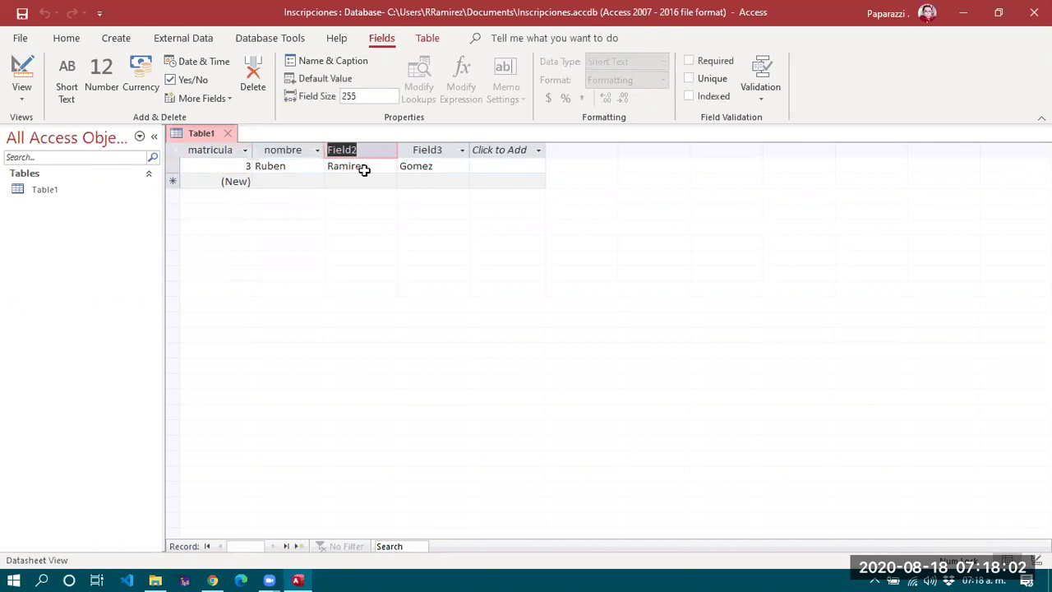
pyautogui.write('apaterno')
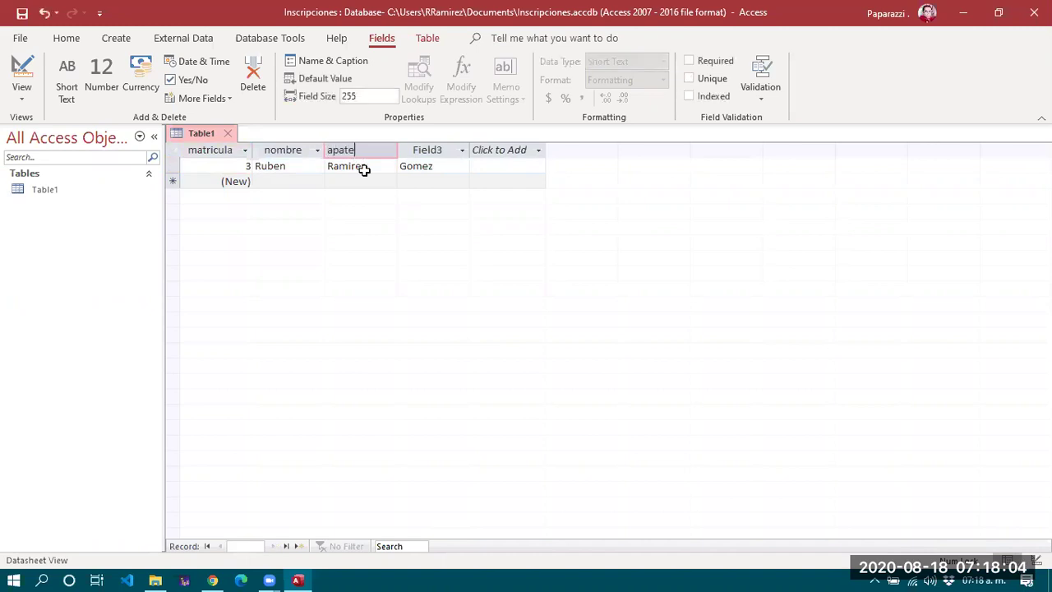
pyautogui.doubleClick(422, 151)
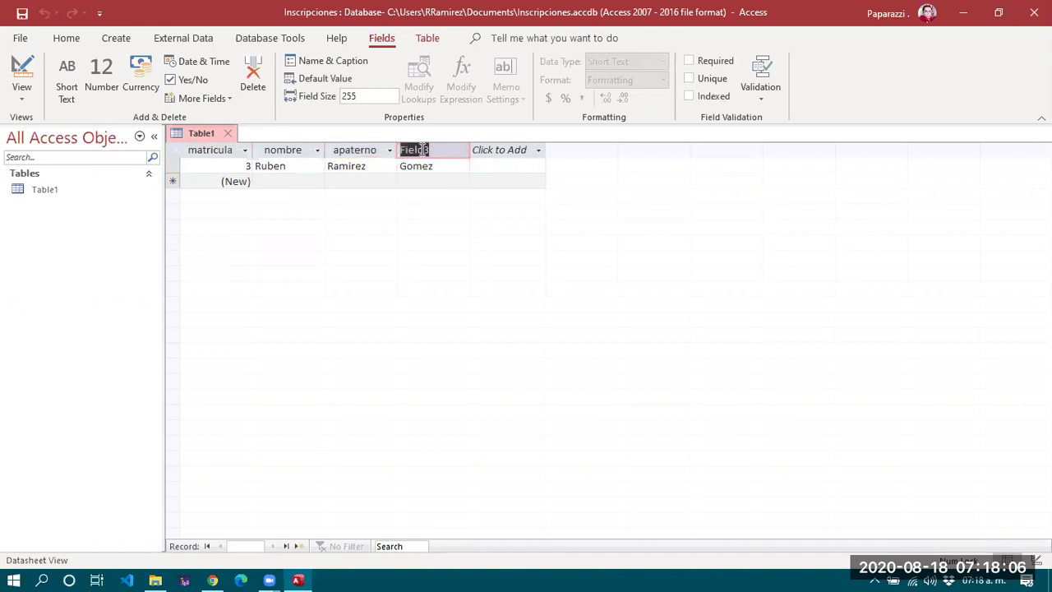
pyautogui.write('amaterno')
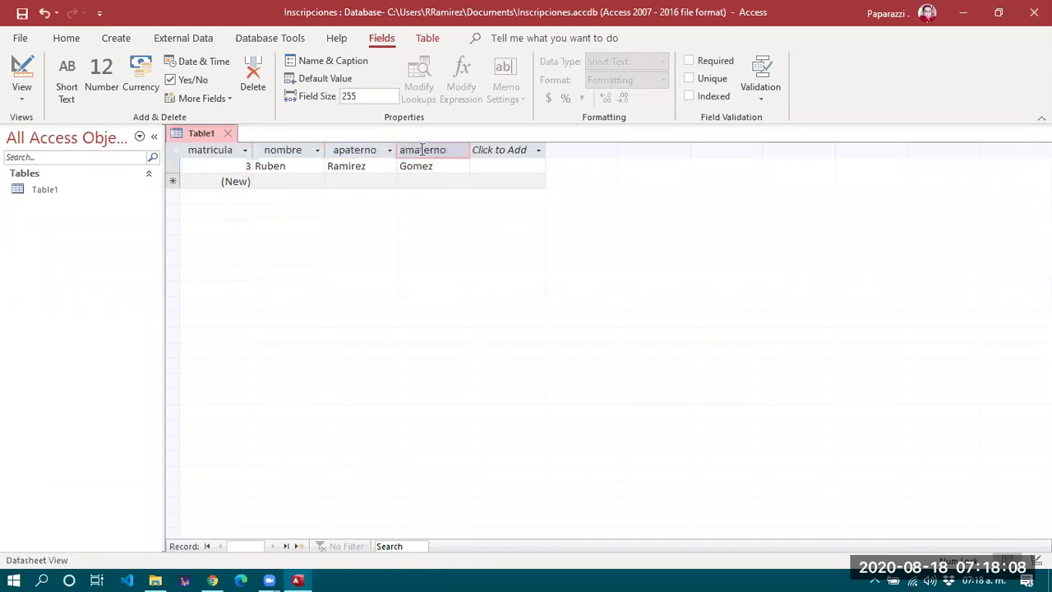
pyautogui.click(485, 154)
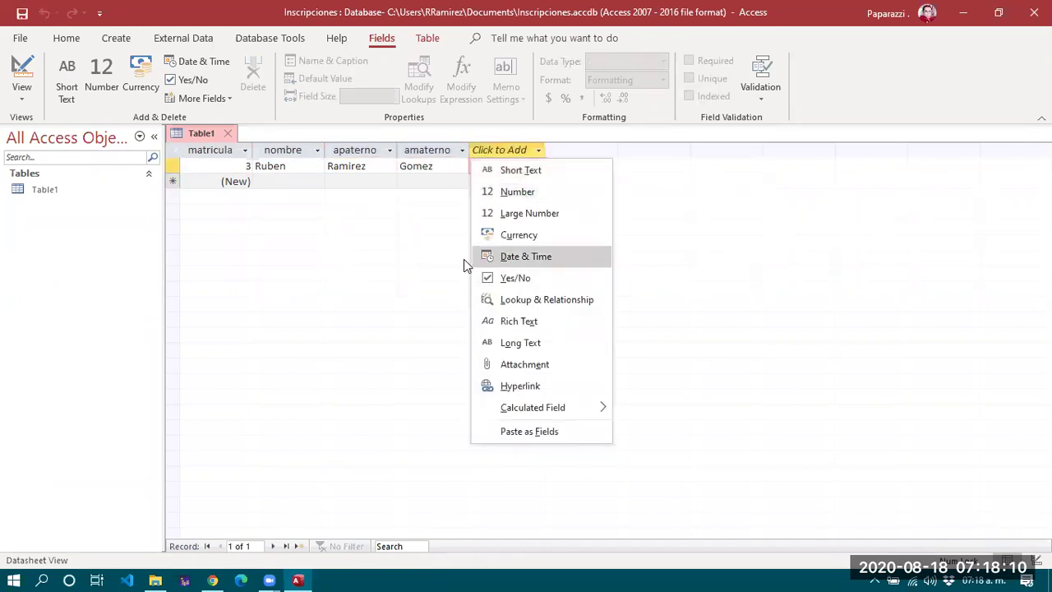
# Add a Yes/No field named Sexo and tick it for the first record.
pyautogui.click(429, 183)
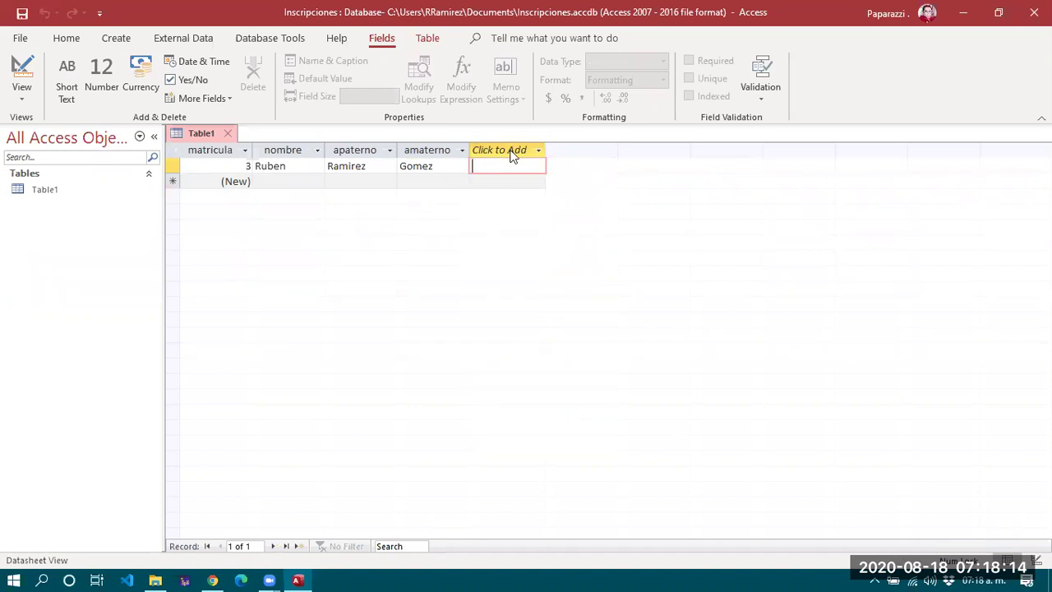
pyautogui.click(539, 150)
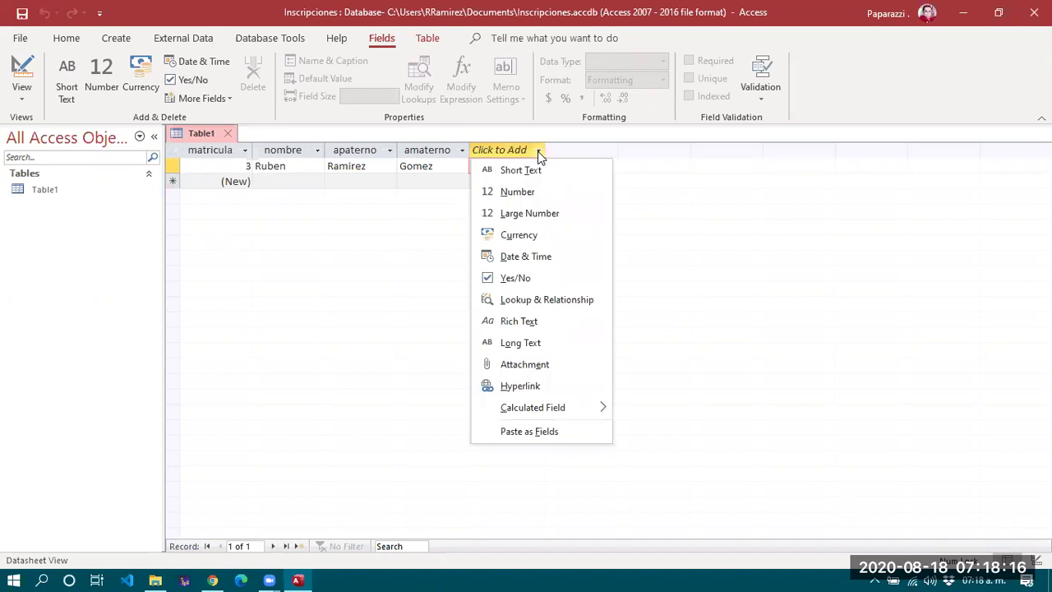
pyautogui.click(400, 242)
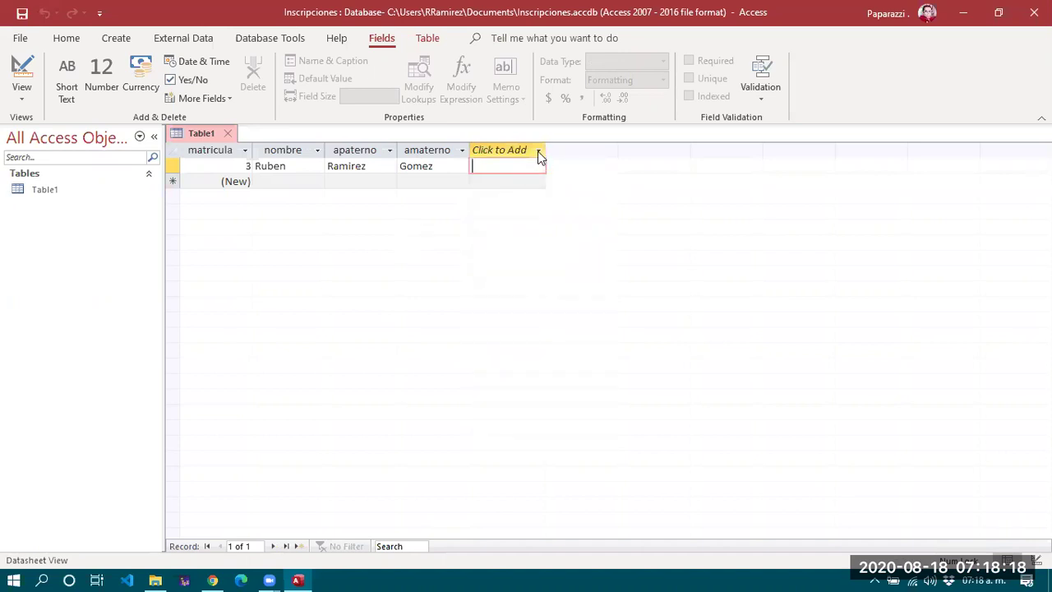
pyautogui.click(539, 153)
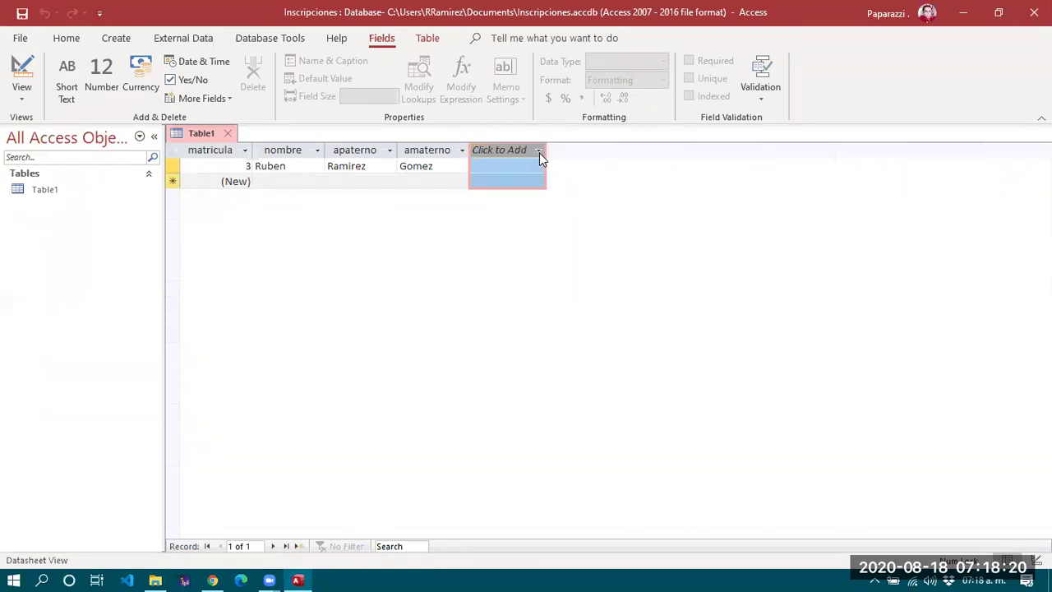
pyautogui.click(539, 152)
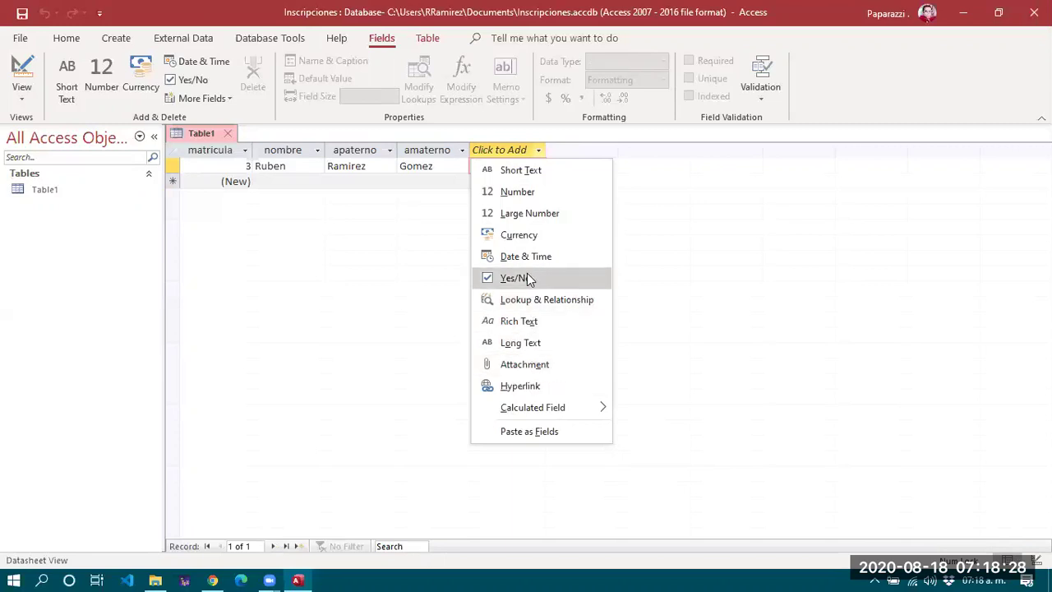
pyautogui.click(512, 281)
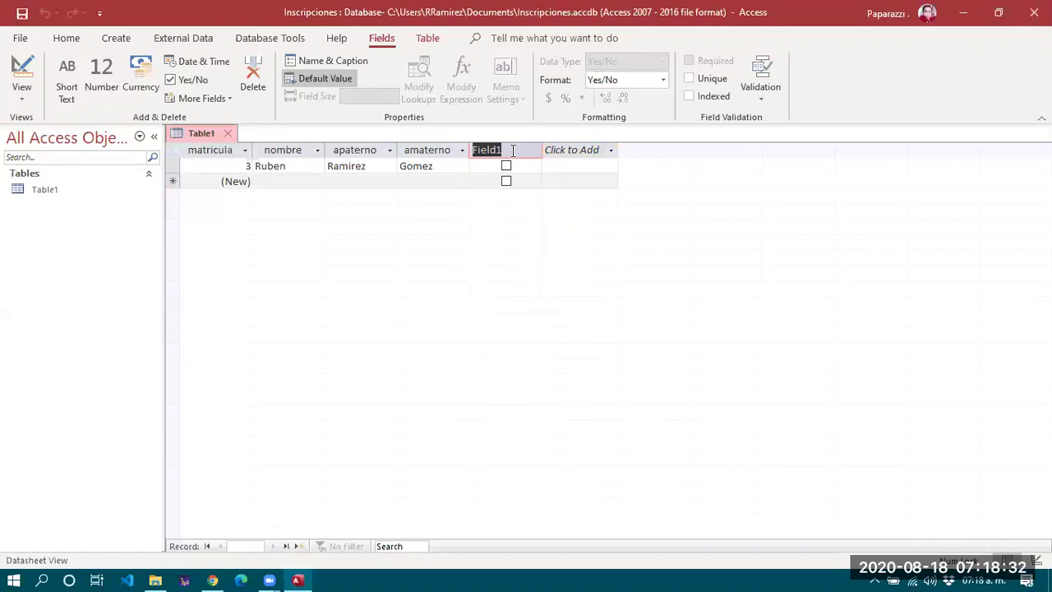
pyautogui.write('Sexo')
pyautogui.press('Return')
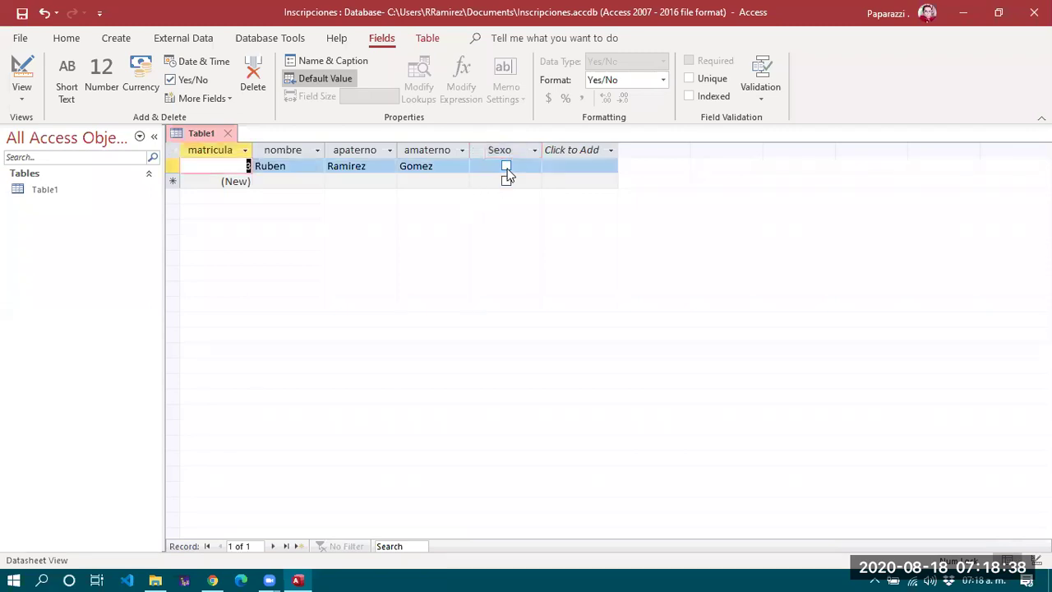
pyautogui.click(507, 167)
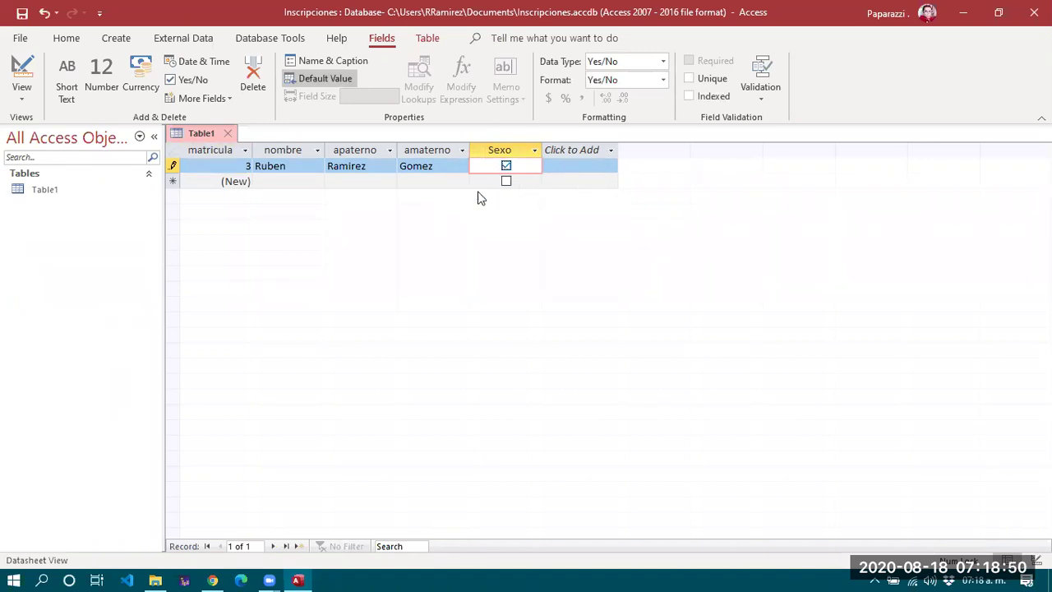
# Move to the new empty record and restore the Access window from maximized.
pyautogui.click(220, 181)
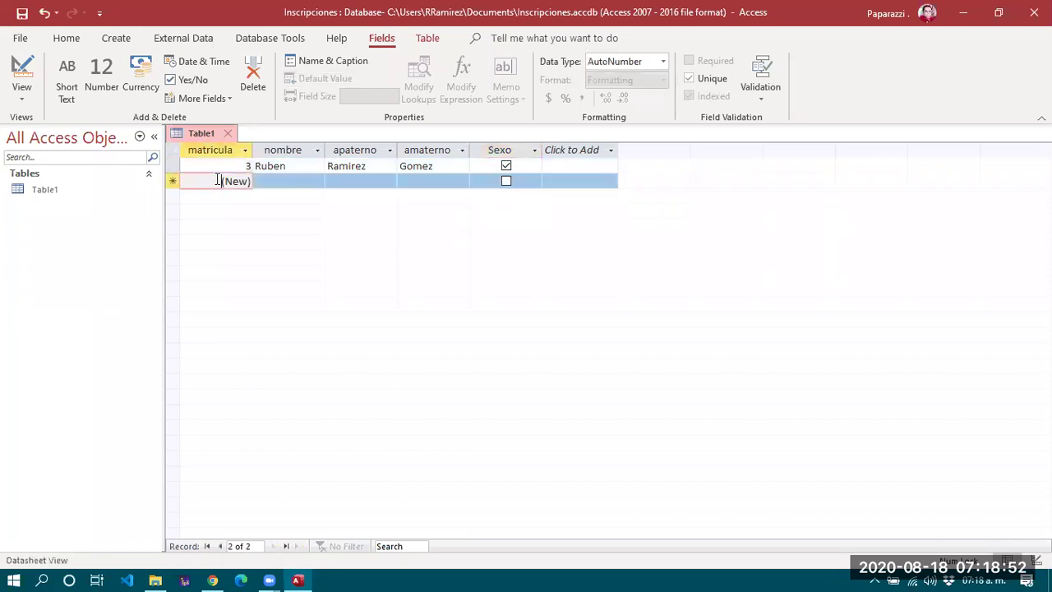
pyautogui.click(282, 183)
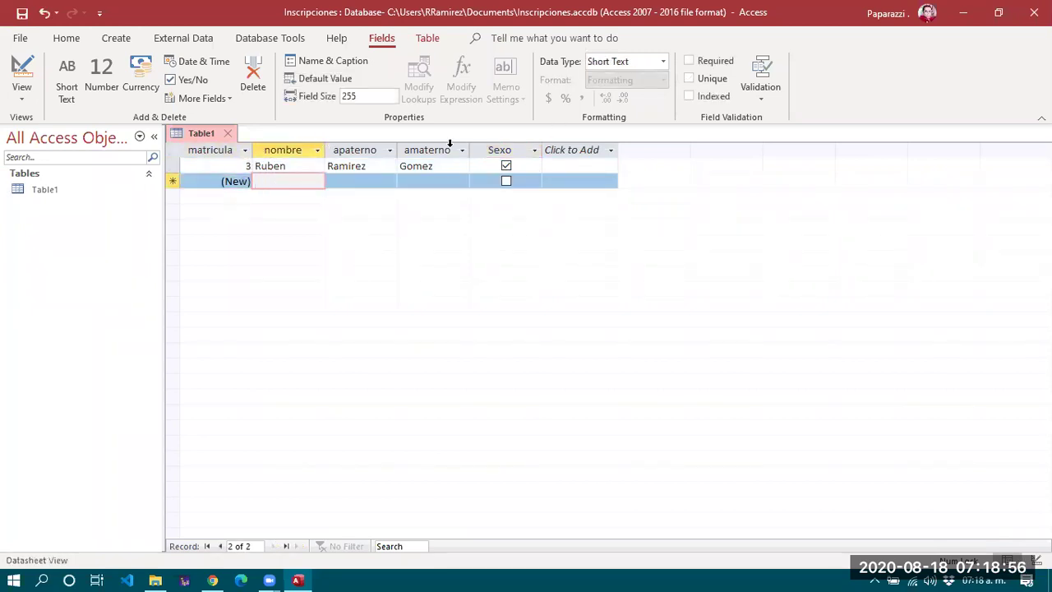
pyautogui.click(997, 18)
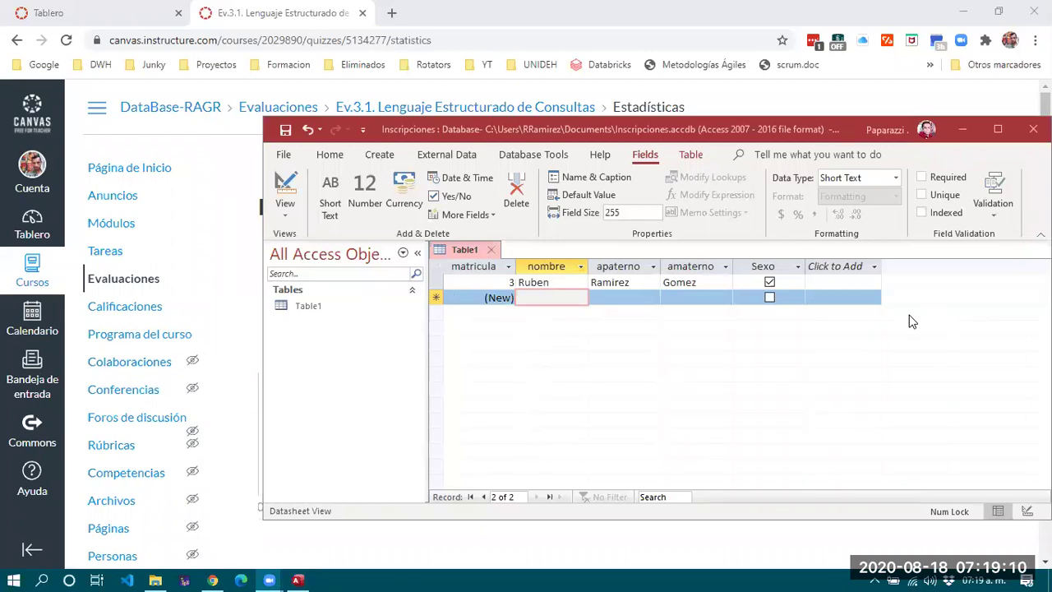
# Snap Access to the left half beside Chrome and widen it to show every Table1 column.
pyautogui.click(594, 128)
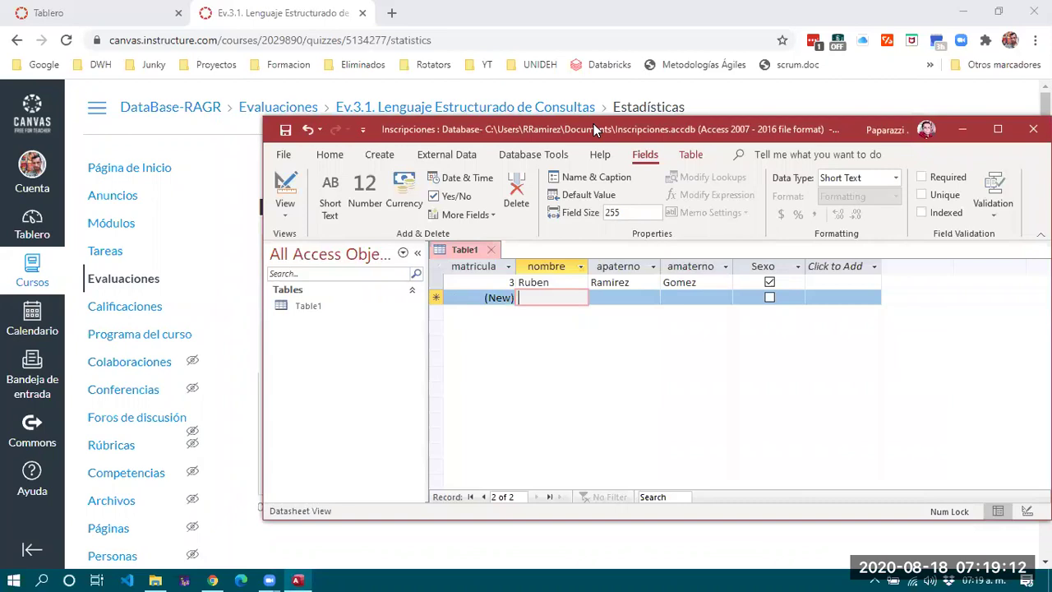
pyautogui.press('super+Left')
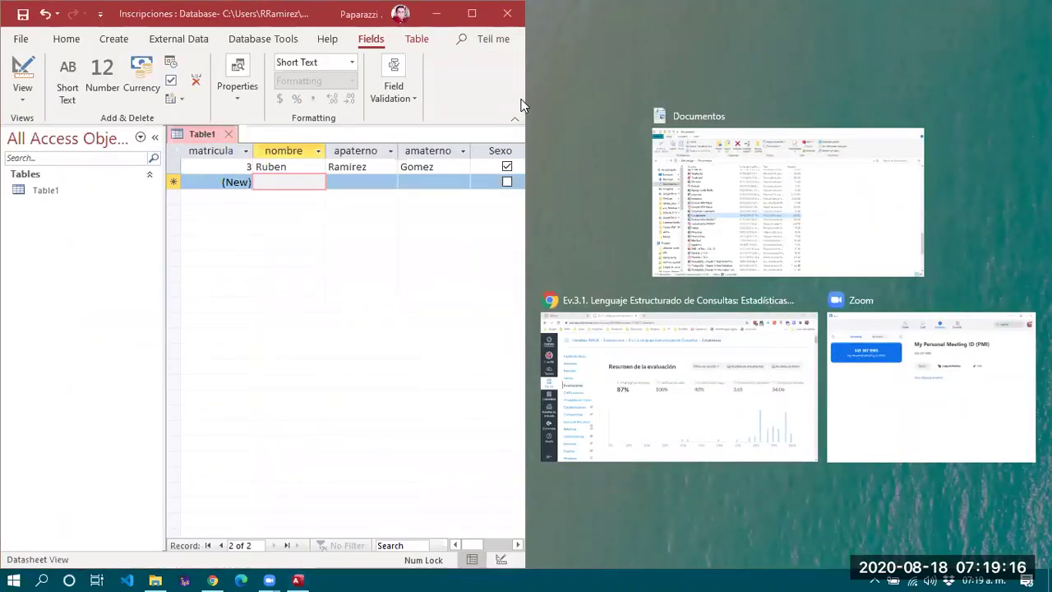
pyautogui.click(527, 98)
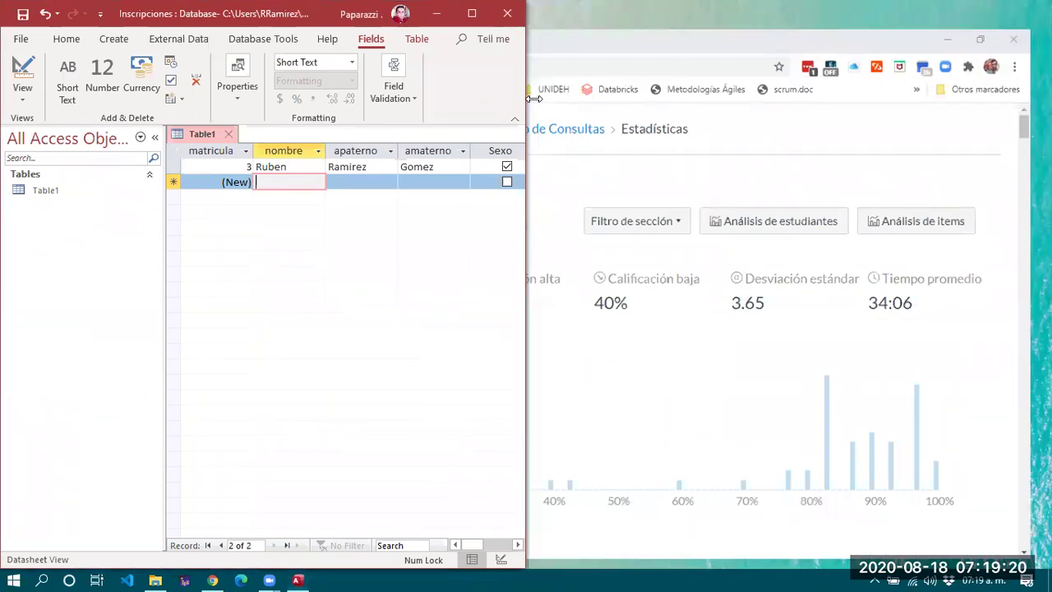
pyautogui.moveTo(534, 98); pyautogui.dragTo(751, 98)
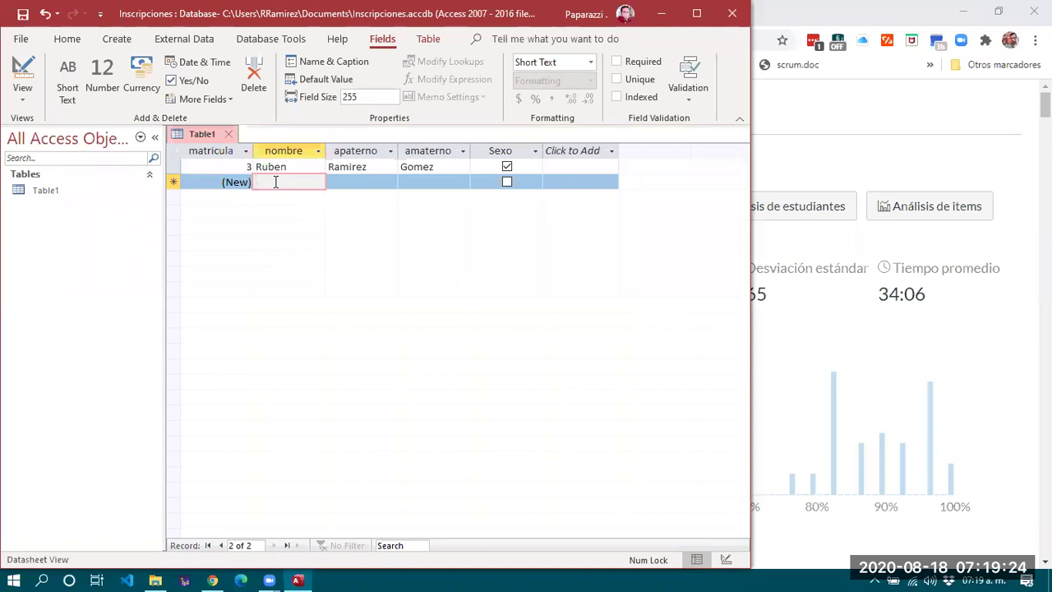
# Complete record 4 with a first name and both surnames, ticking its Sexo box.
pyautogui.press('Tab')
pyautogui.press('Tab')
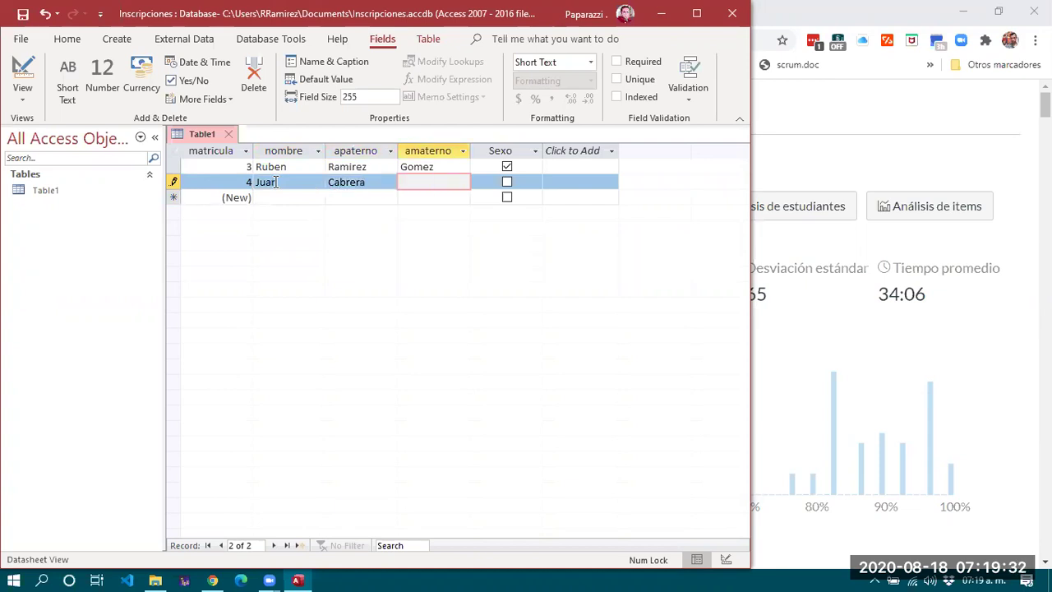
pyautogui.click(507, 182)
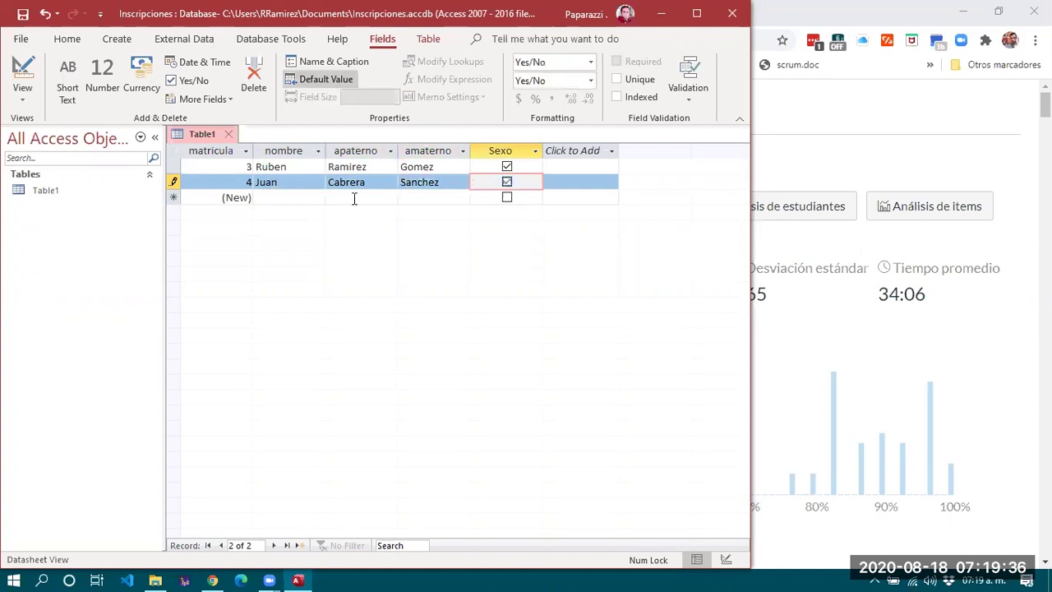
# Enter record 5's first name and both surnames.
pyautogui.click(244, 198)
pyautogui.press('Tab')
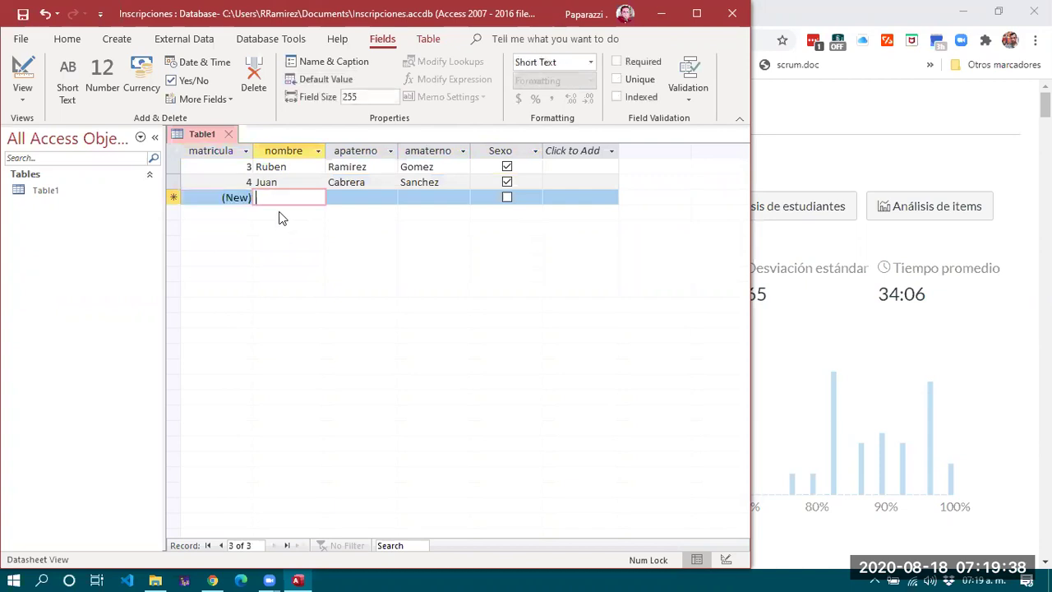
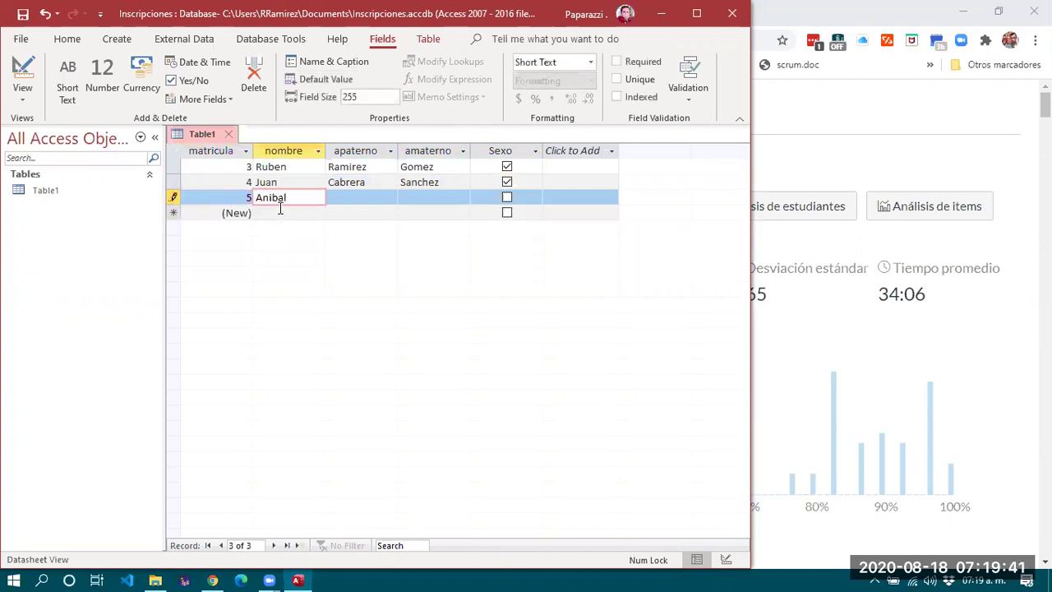
pyautogui.press('Tab')
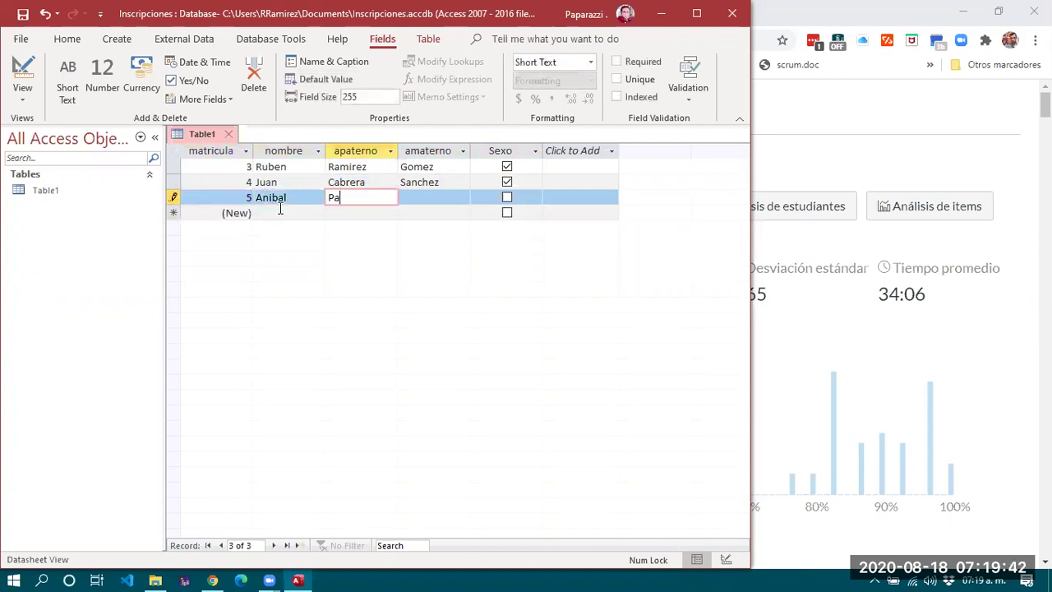
pyautogui.press('Tab')
pyautogui.press('Tab')
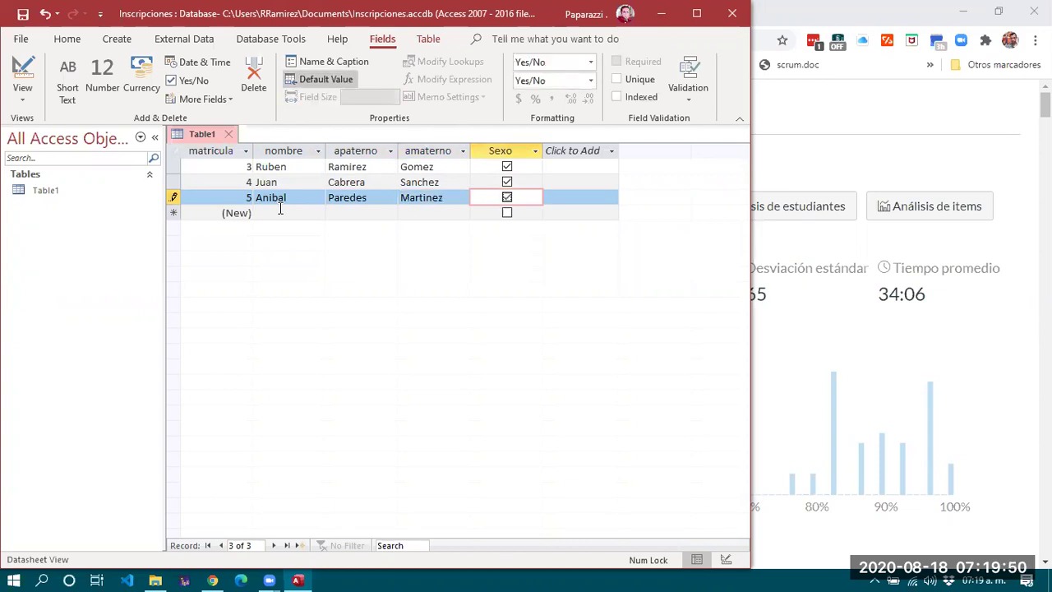
pyautogui.press('Tab')
pyautogui.press('Tab')
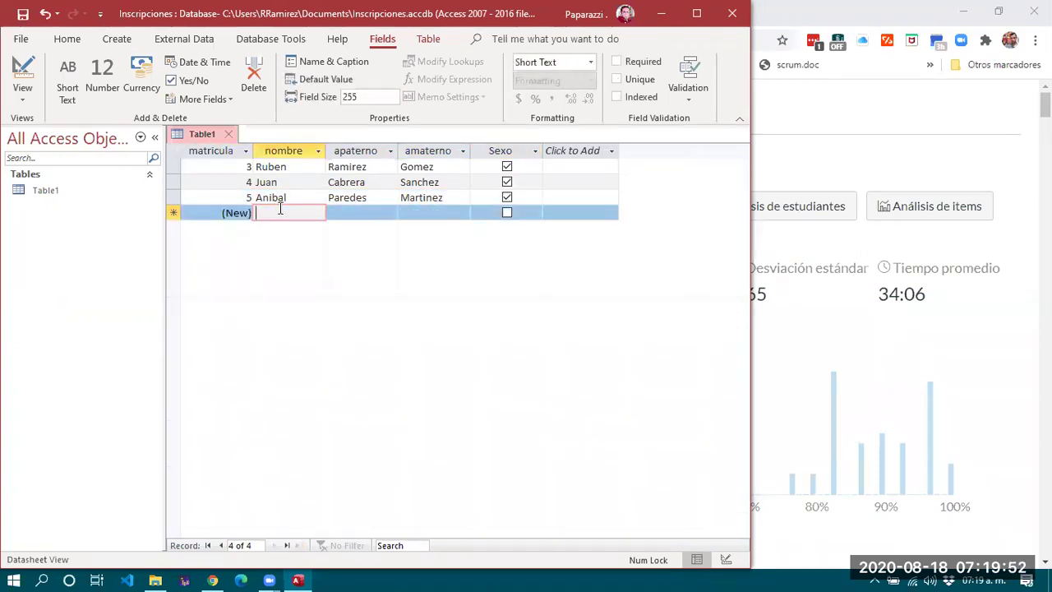
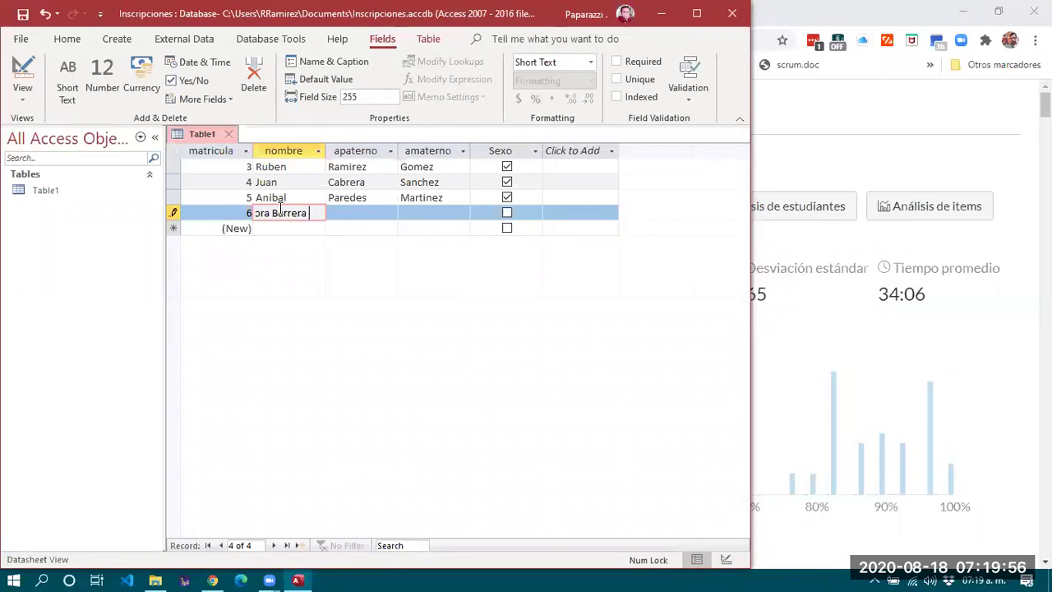
# Enter record 6's first name and both surnames and tick its Sexo box.
pyautogui.press('Tab')
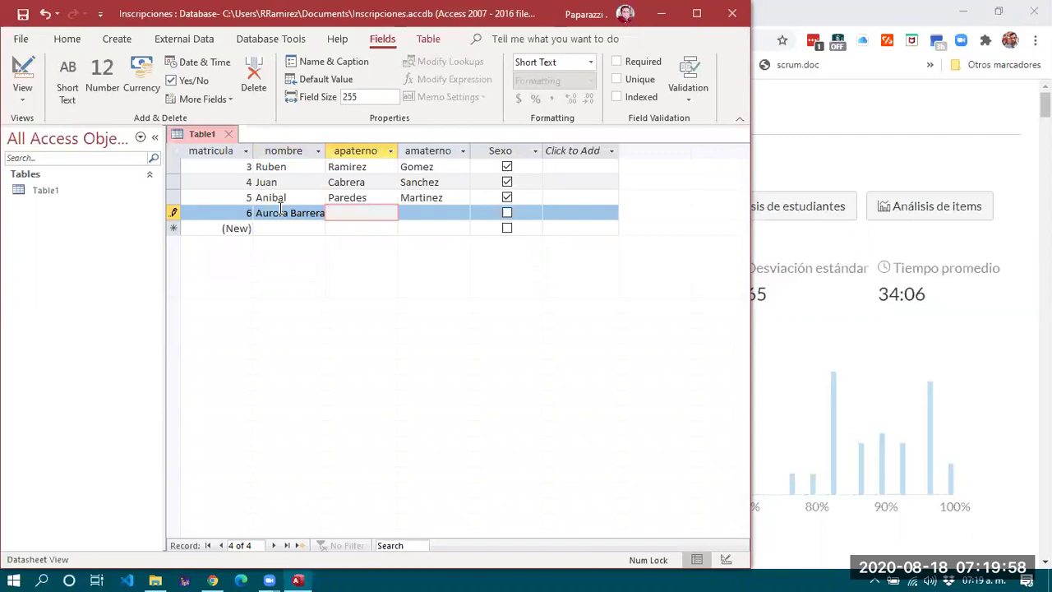
pyautogui.hotkey('shift', 'Tab')
pyautogui.press('Tab')
pyautogui.press('BackSpace')
pyautogui.press('BackSpace')
pyautogui.press('Tab')
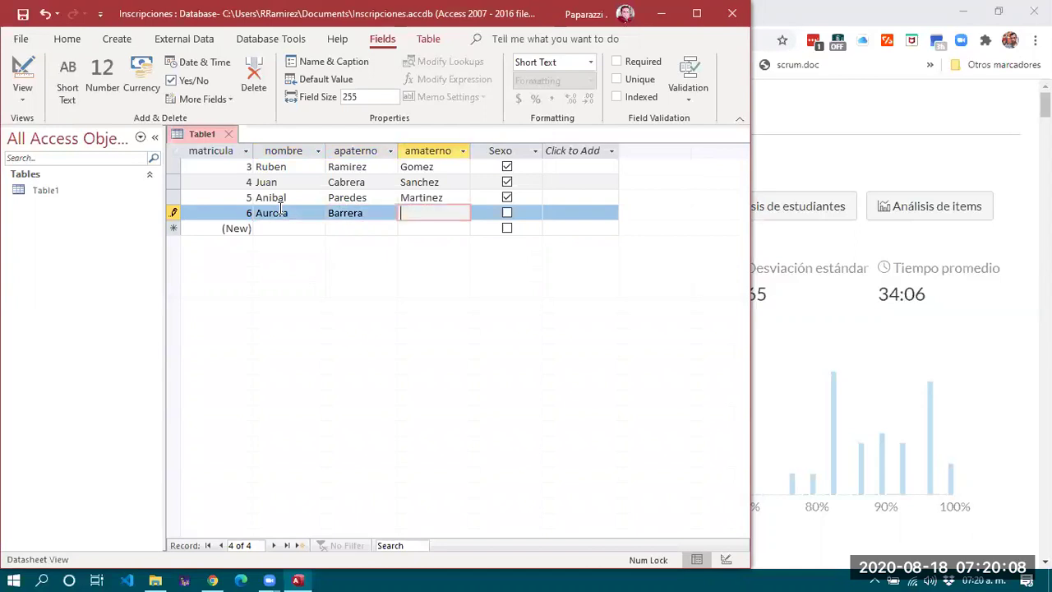
pyautogui.click(507, 214)
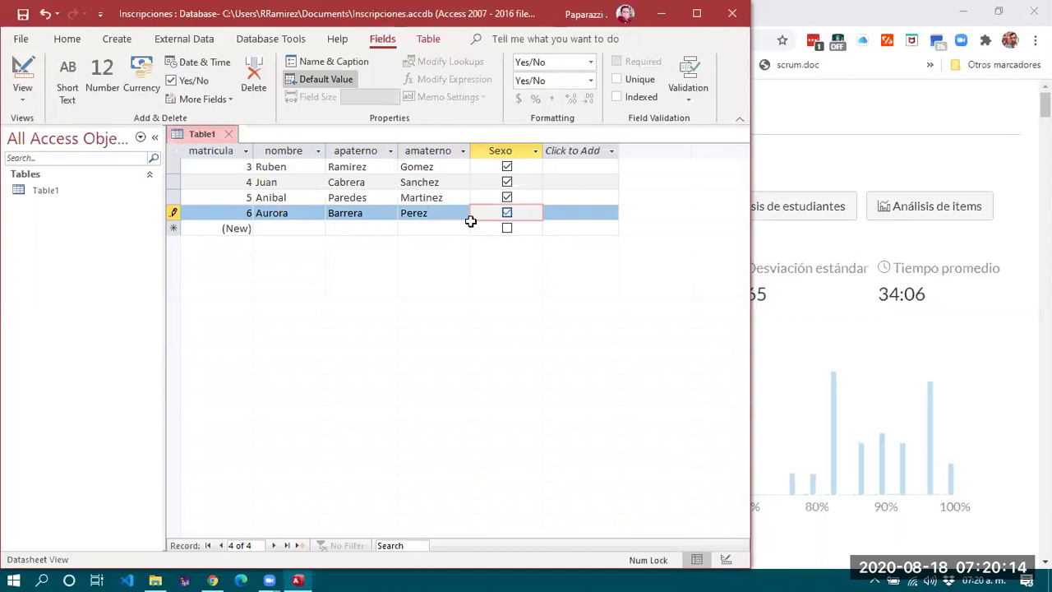
pyautogui.press('Tab')
pyautogui.press('Tab')
# Enter record 7's first name and both surnames.
pyautogui.write('C')
pyautogui.press('BackSpace')
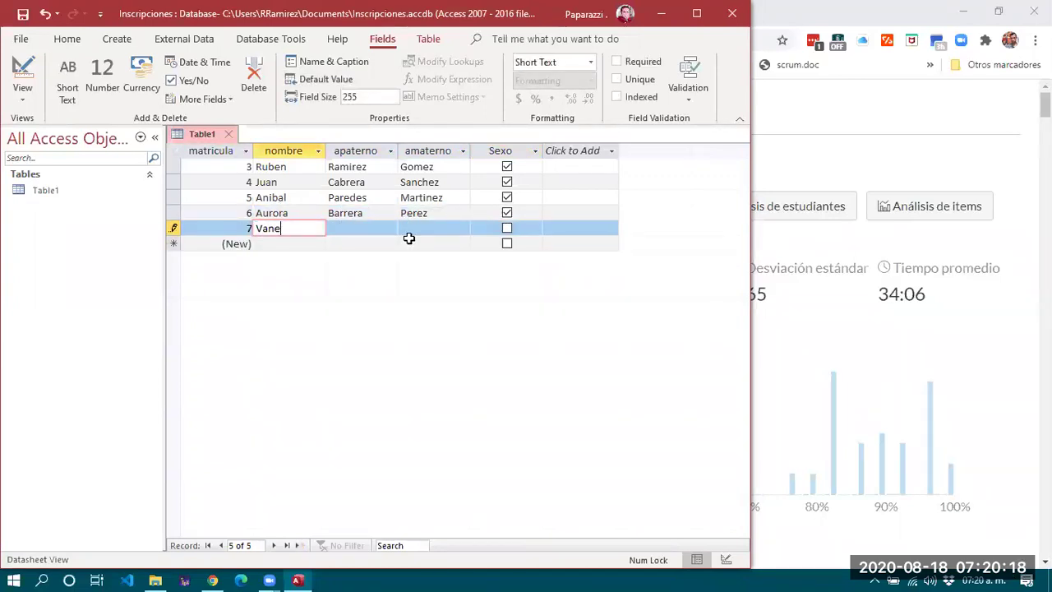
pyautogui.press('Tab')
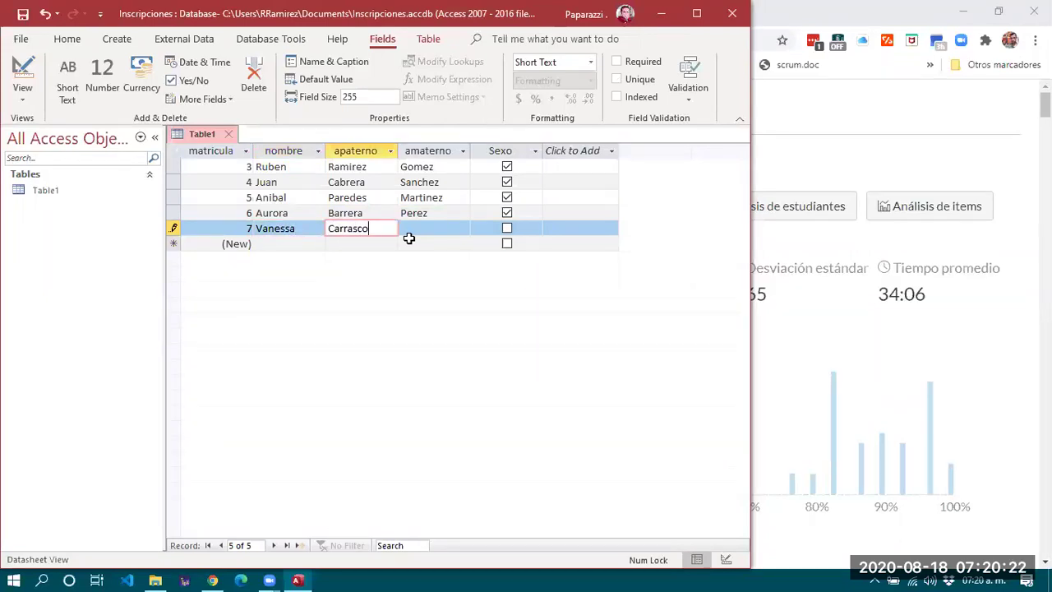
pyautogui.press('Tab')
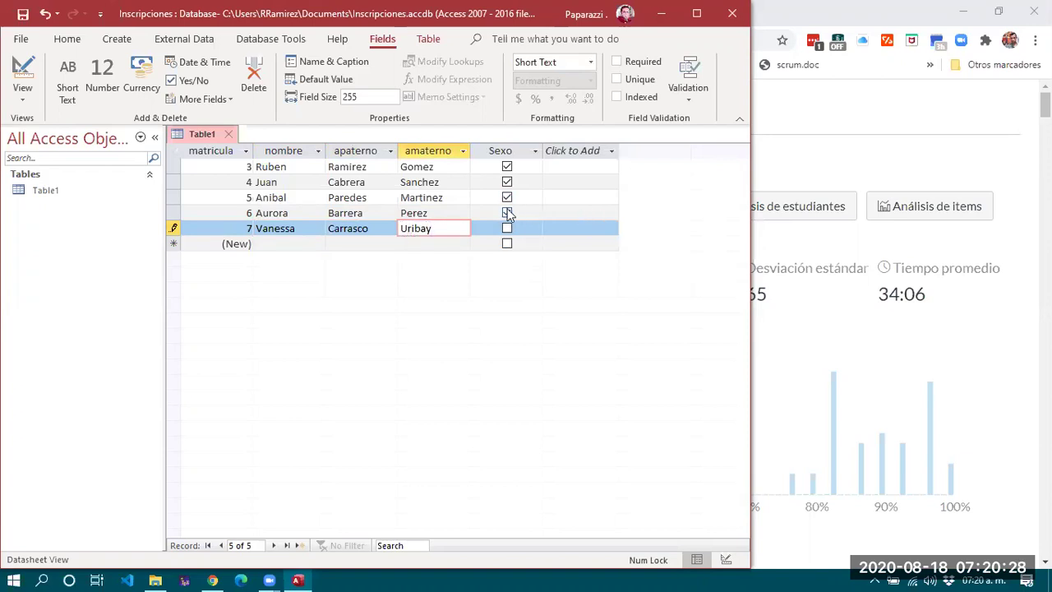
# Untick Sexo for record 6 and step through the records to check them.
pyautogui.click(507, 213)
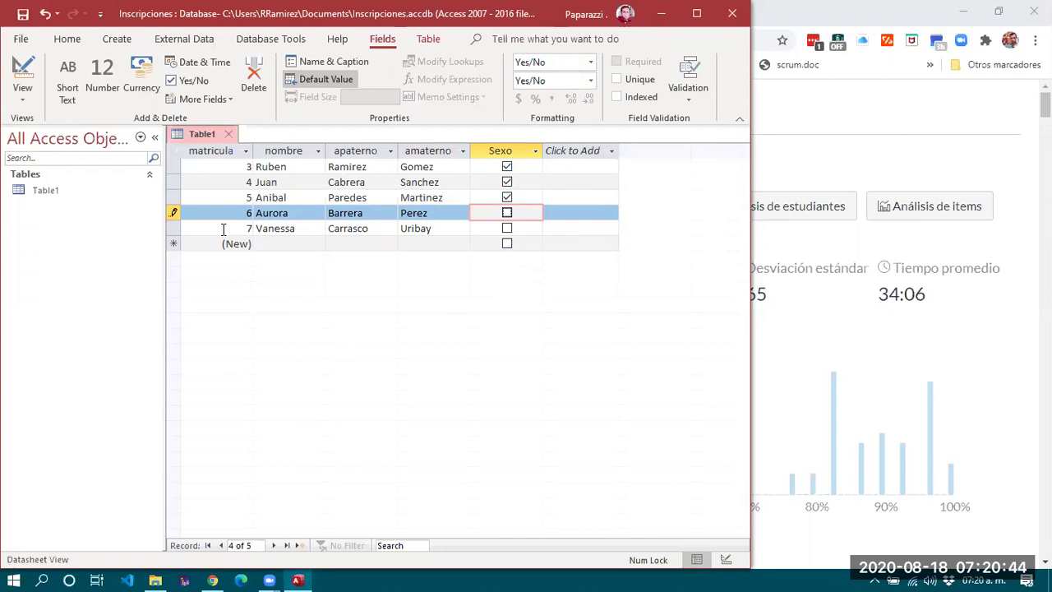
pyautogui.click(230, 167)
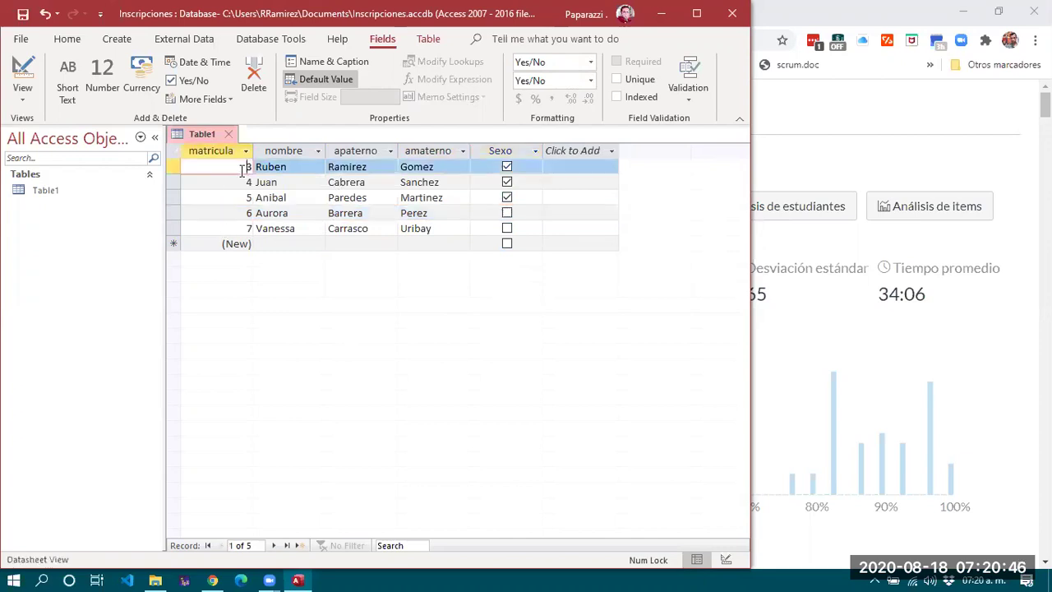
pyautogui.click(310, 181)
pyautogui.click(310, 197)
pyautogui.click(312, 212)
pyautogui.click(313, 227)
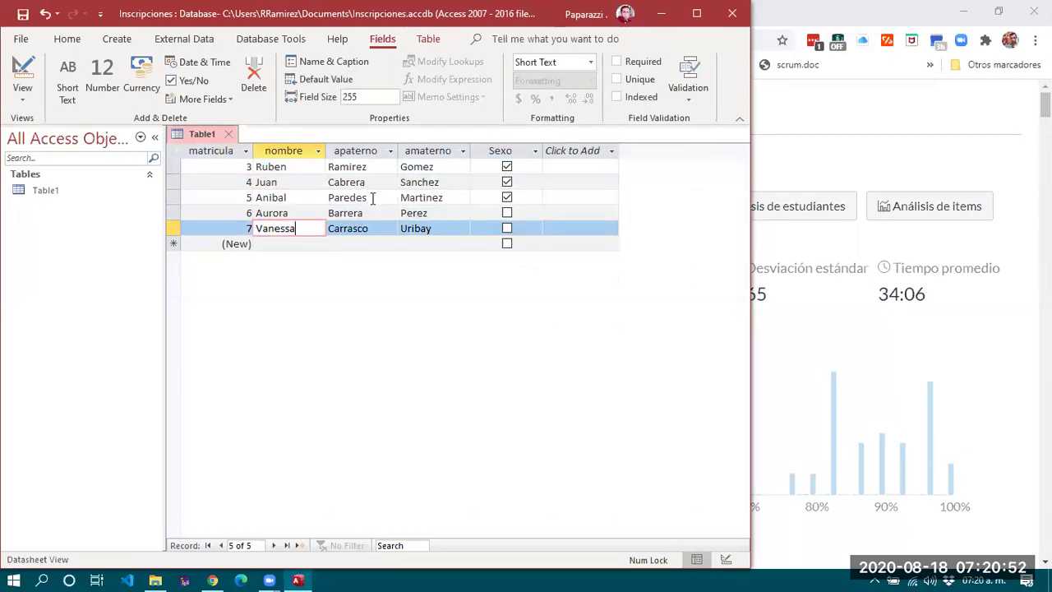
# Save the new Table1 under the name 'alumno' and close it.
pyautogui.click(227, 134)
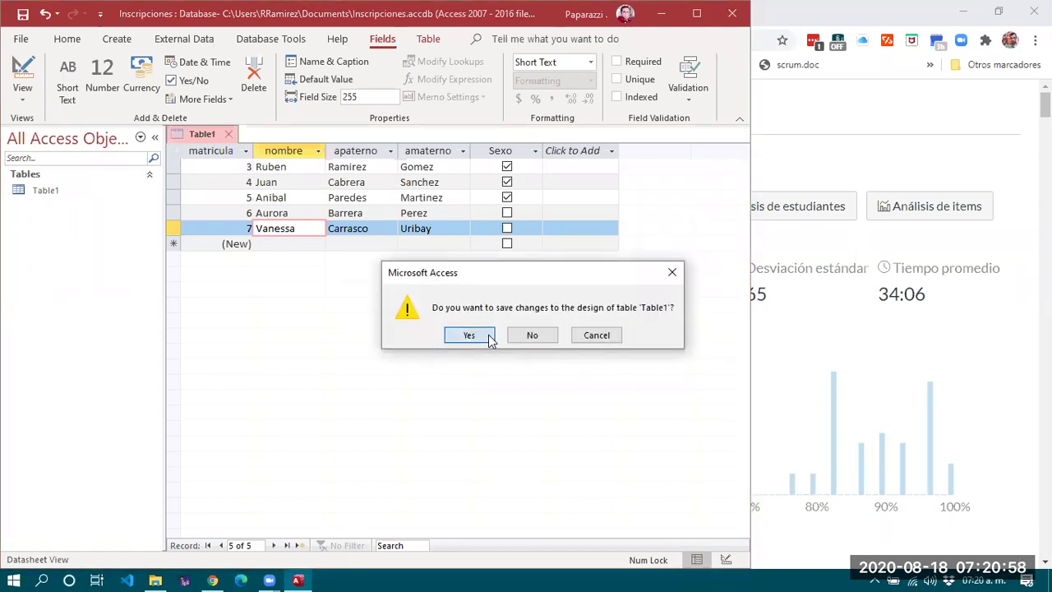
pyautogui.click(470, 336)
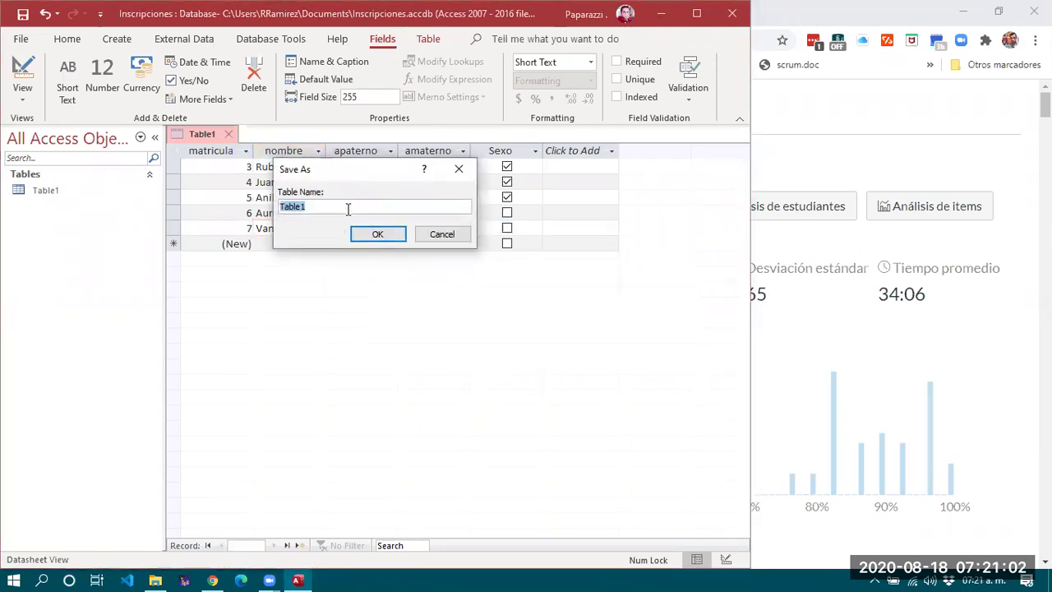
pyautogui.write('alumno')
pyautogui.click(377, 234)
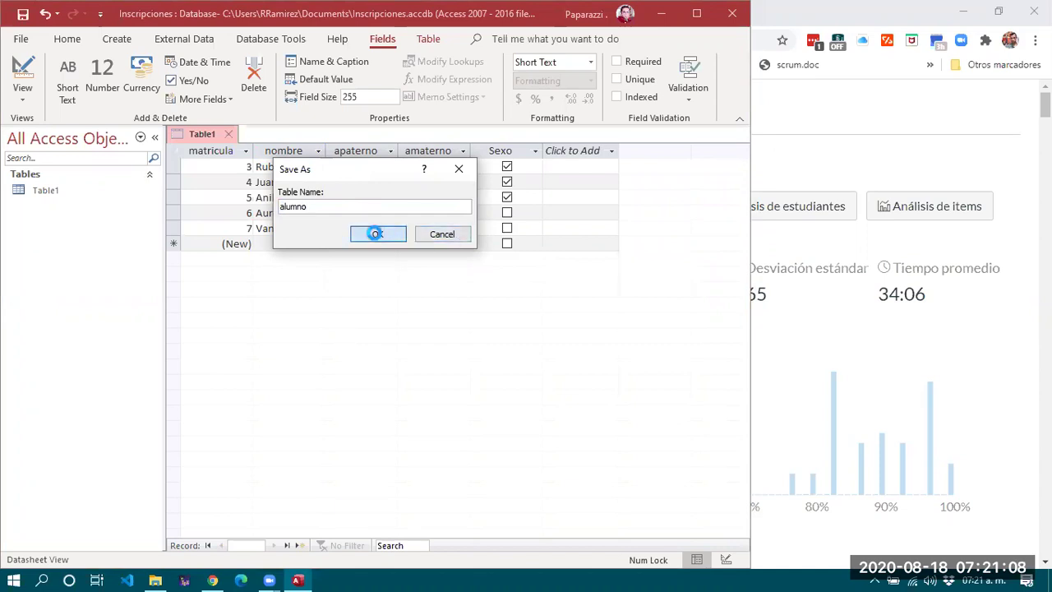
# Reopen alumno to check record 7's surnames, close it, and show the Create ribbon.
pyautogui.doubleClick(49, 190)
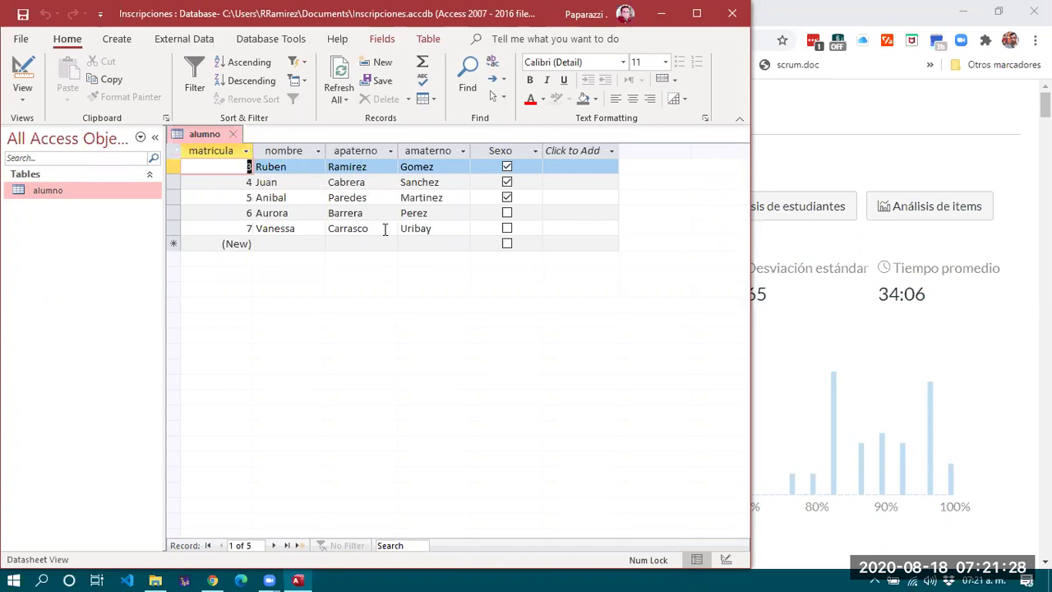
pyautogui.click(370, 228)
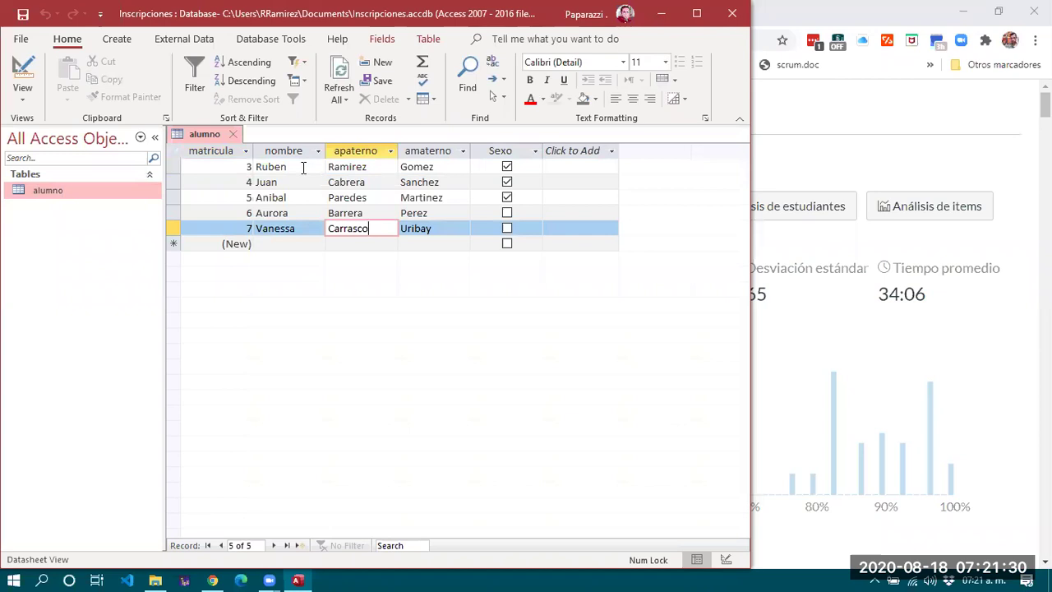
pyautogui.click(303, 167)
pyautogui.click(373, 233)
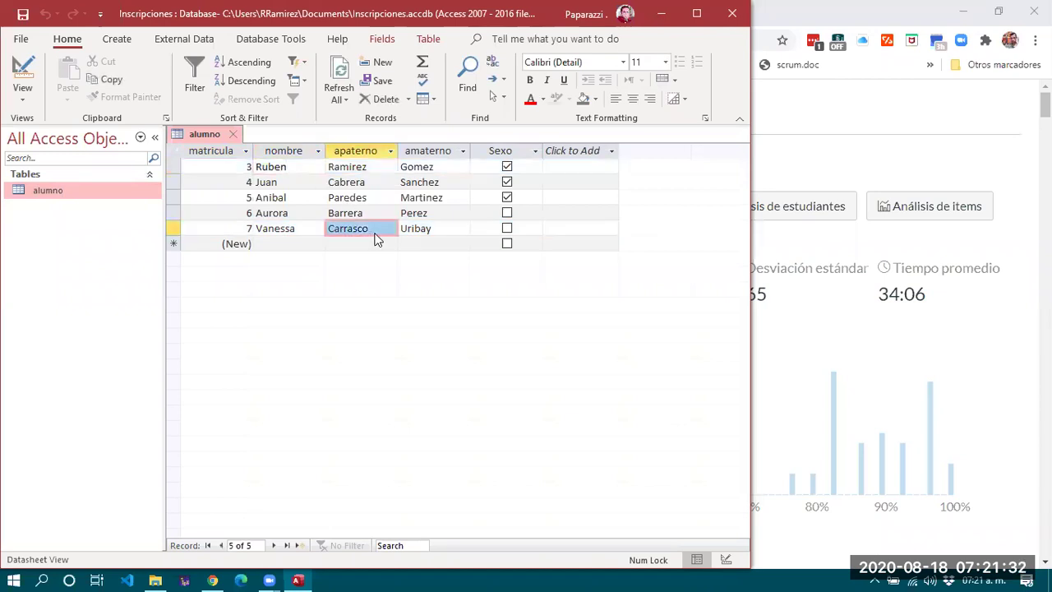
pyautogui.click(436, 228)
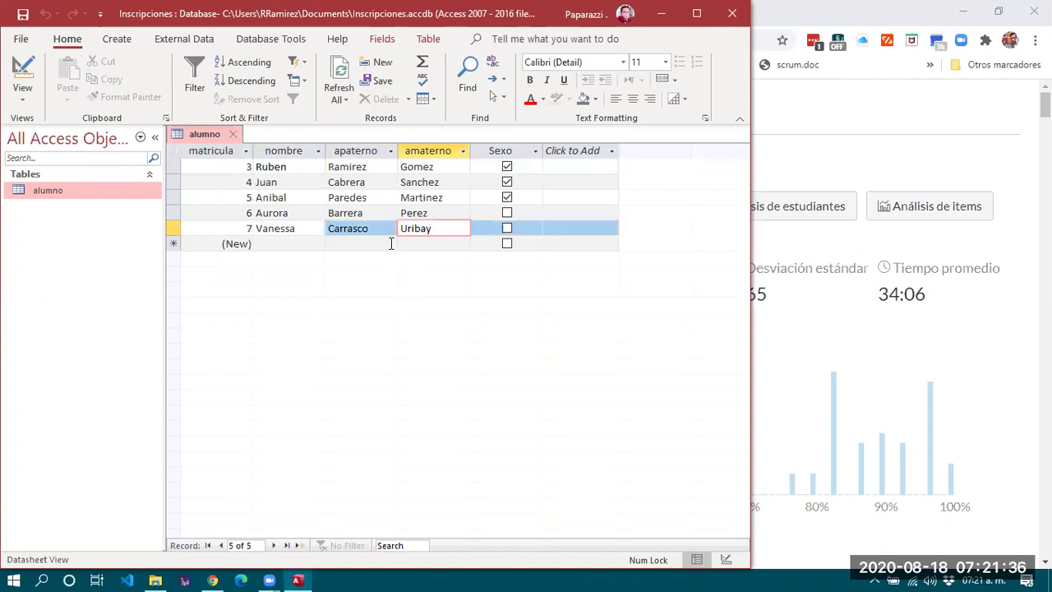
pyautogui.click(284, 170)
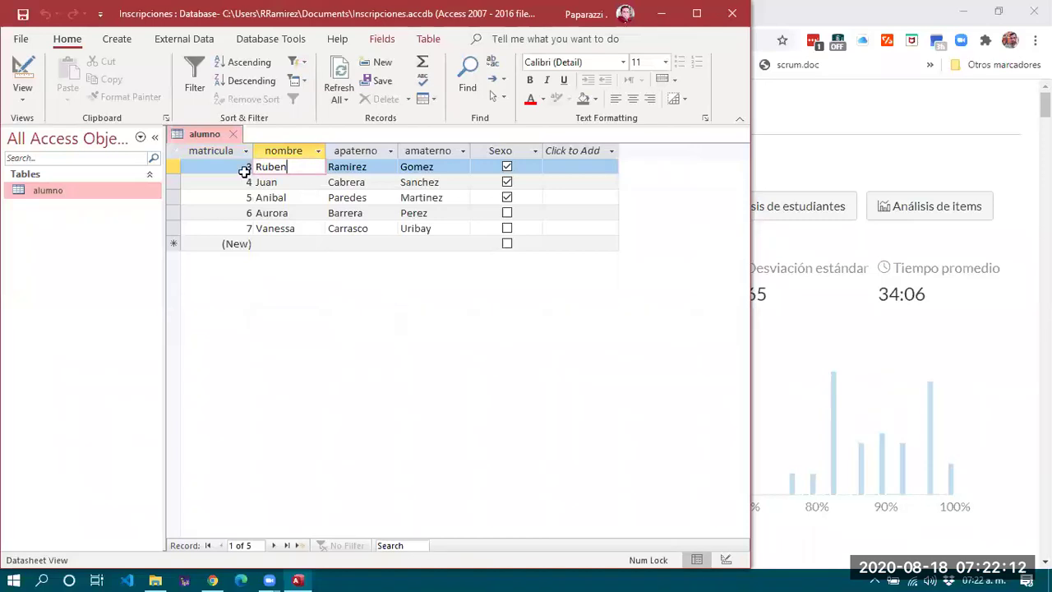
pyautogui.click(236, 137)
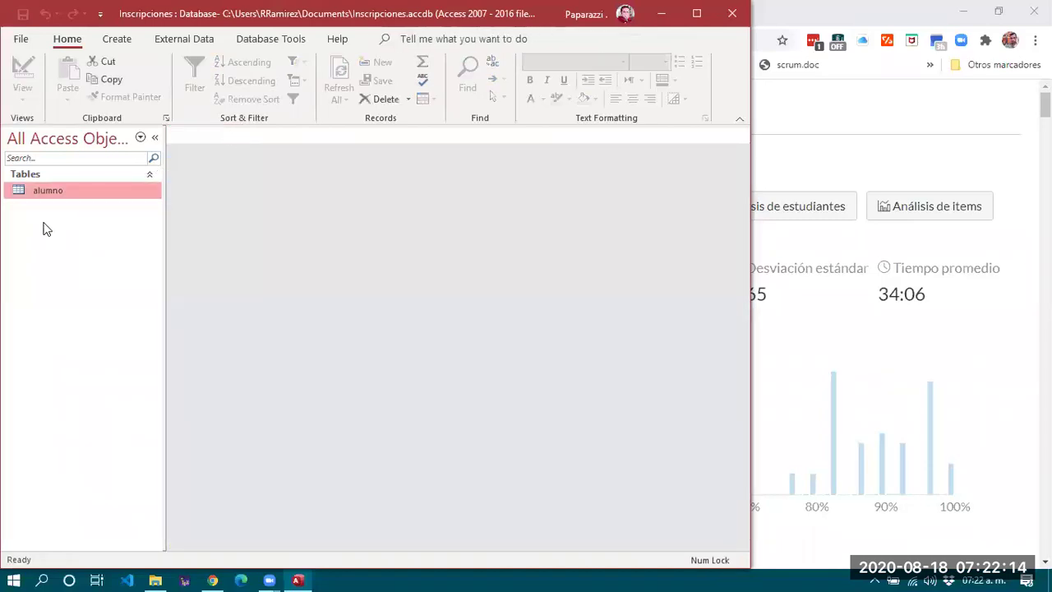
pyautogui.click(117, 40)
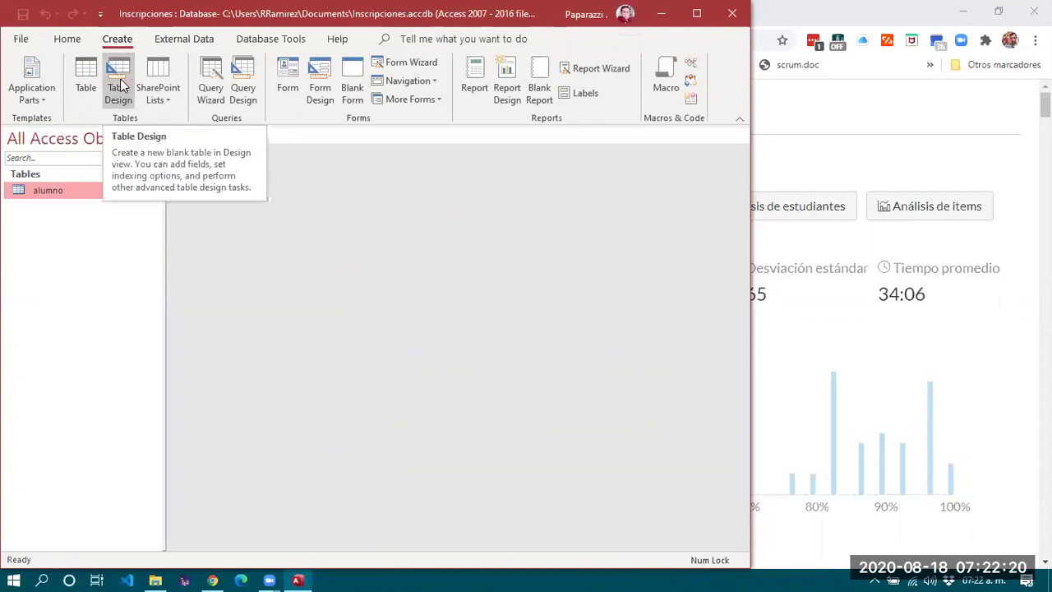
# Start a new table in Design View whose first field, id_materia, is a Number.
pyautogui.click(120, 78)
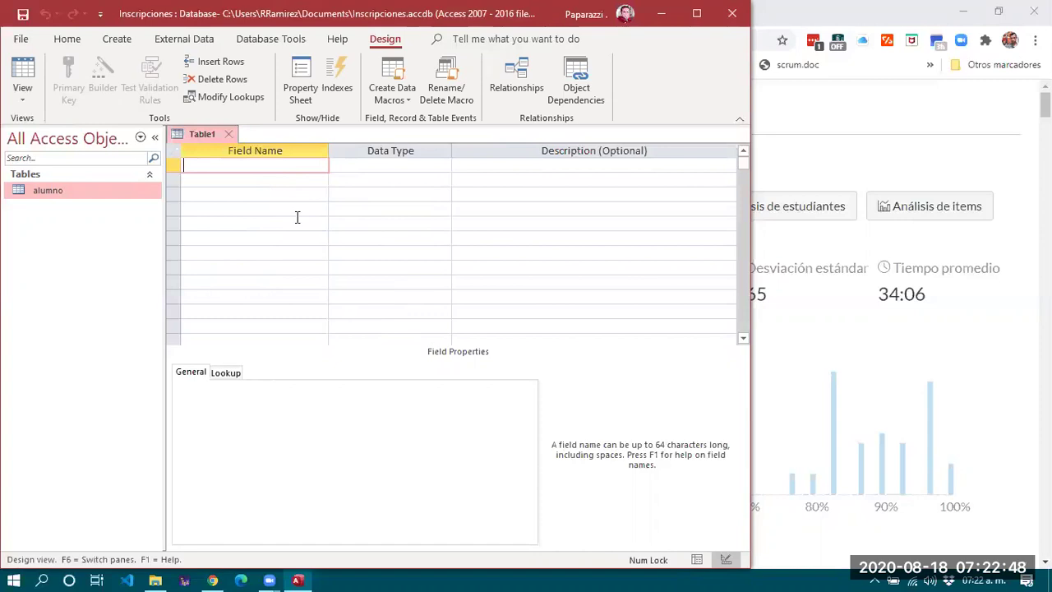
pyautogui.write('id_materia')
pyautogui.click(397, 163)
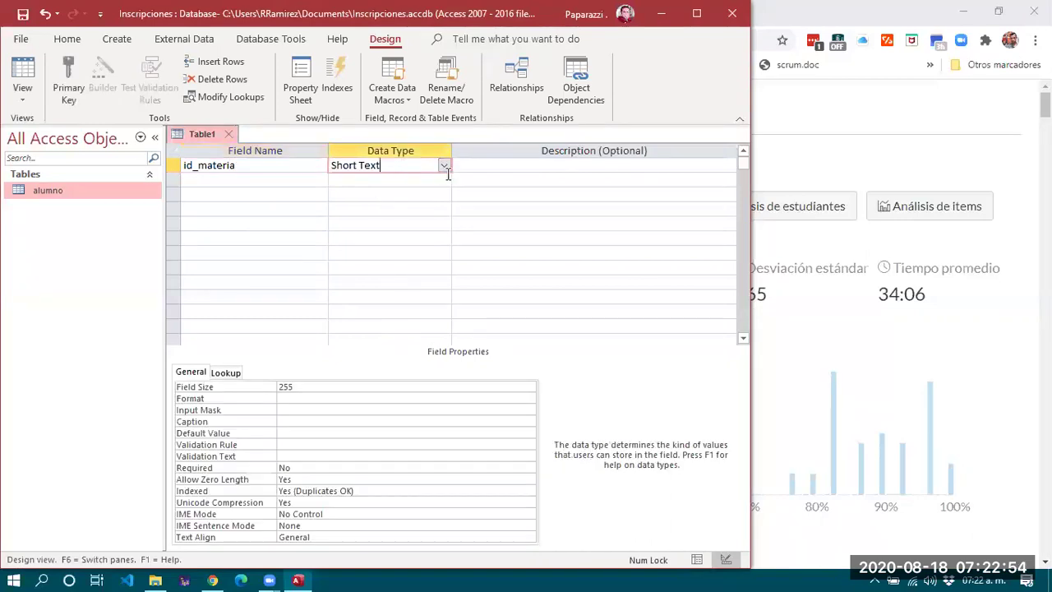
pyautogui.click(444, 165)
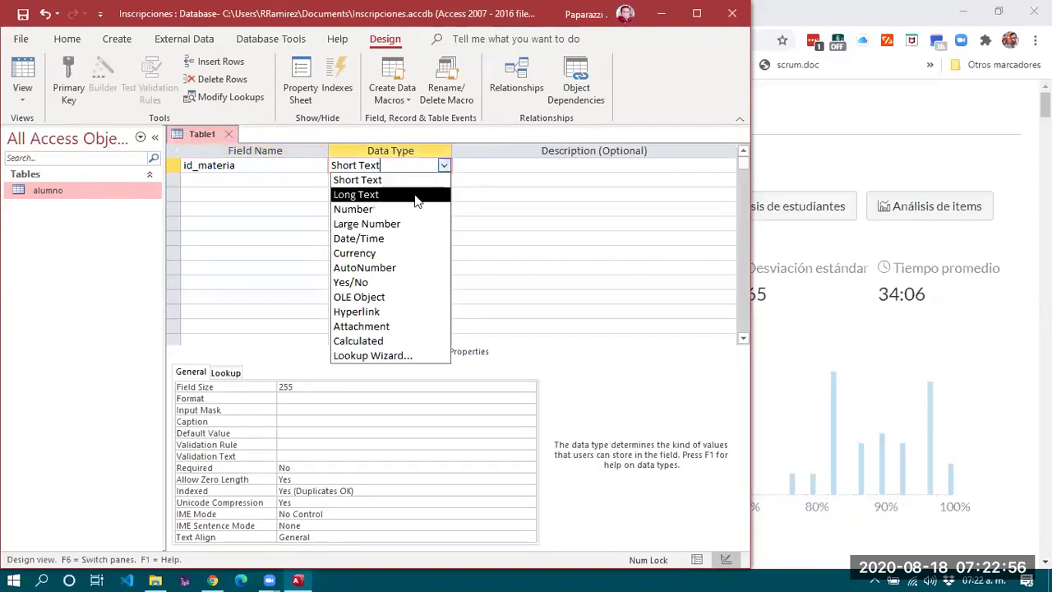
pyautogui.click(383, 210)
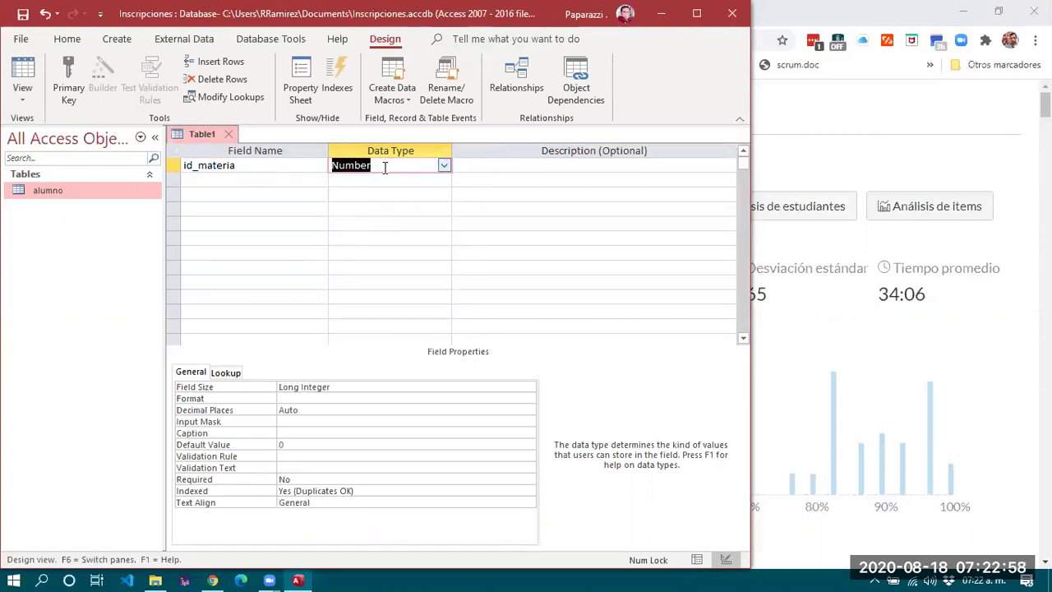
pyautogui.click(442, 167)
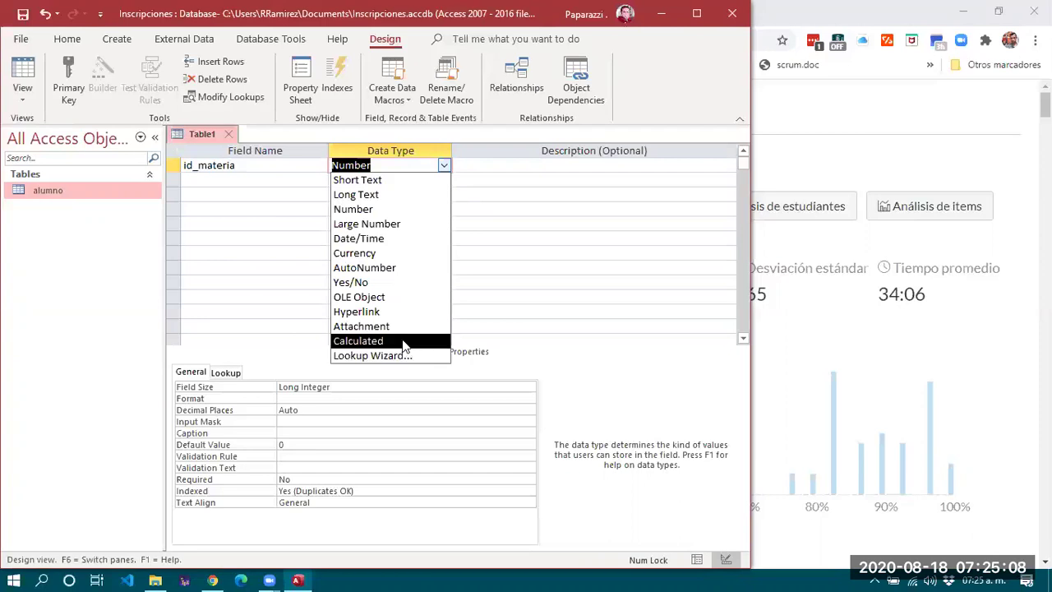
# Change id_materia to AutoNumber and set it as the table's primary key.
pyautogui.click(271, 345)
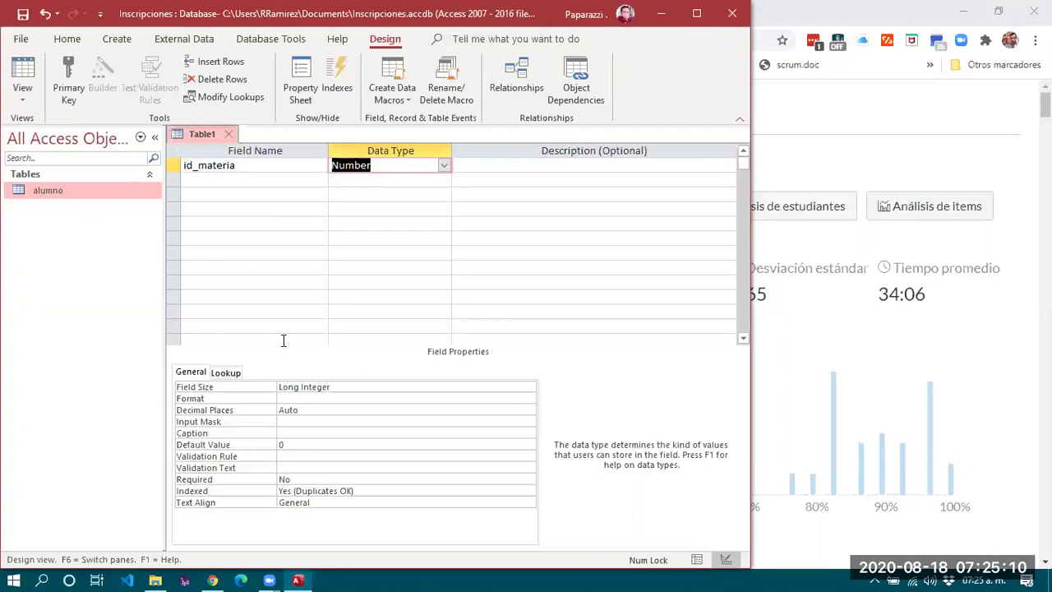
pyautogui.click(443, 165)
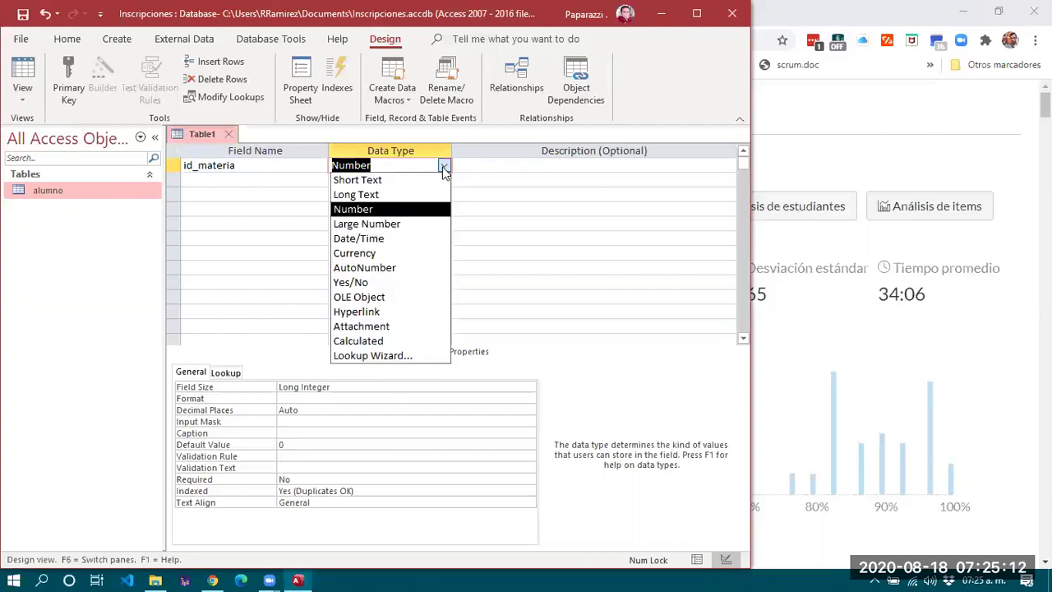
pyautogui.click(373, 271)
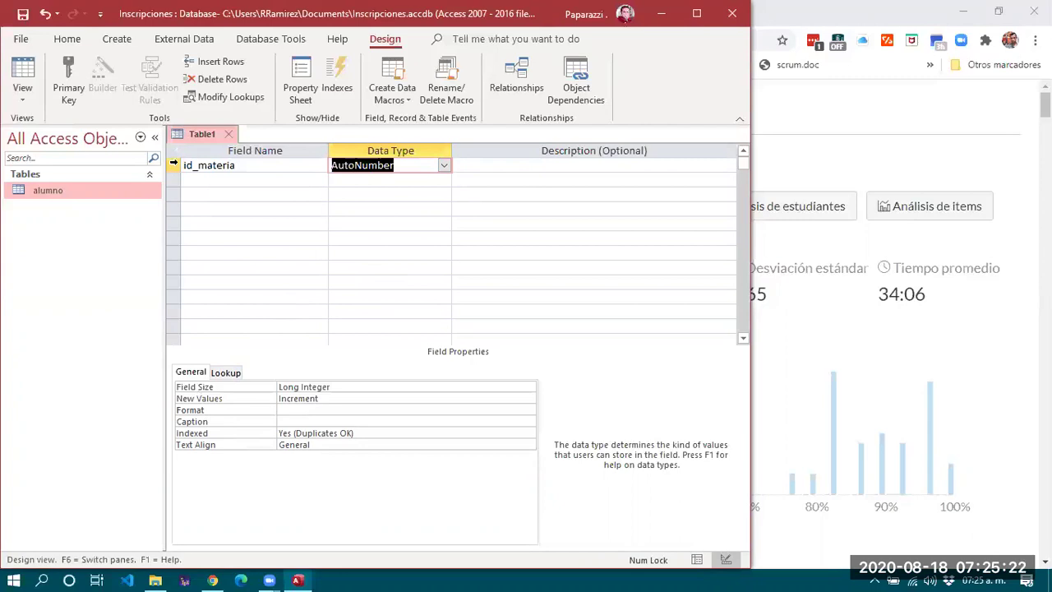
pyautogui.rightClick(171, 167)
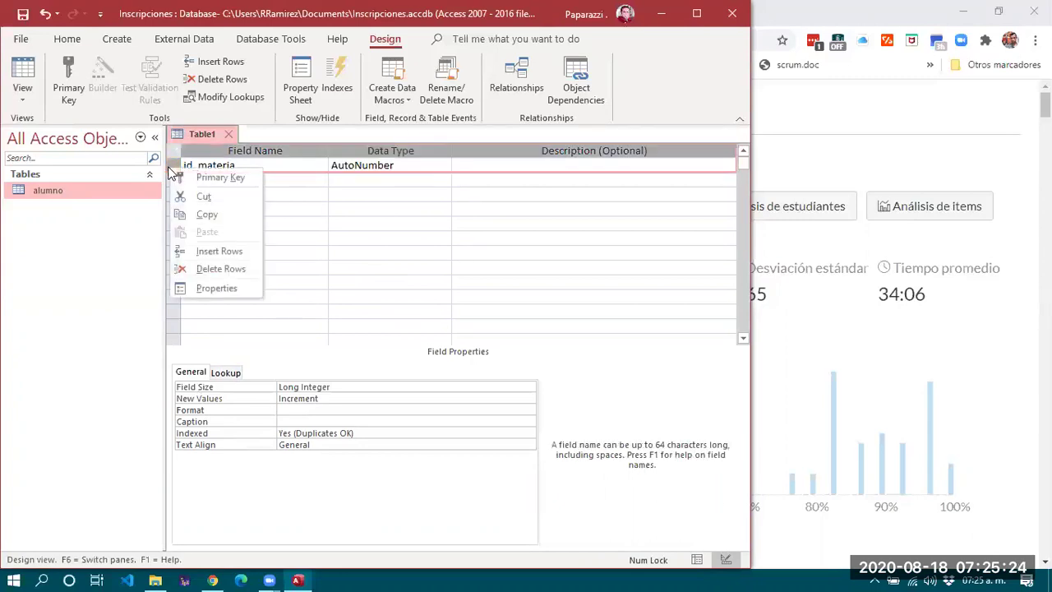
pyautogui.click(232, 183)
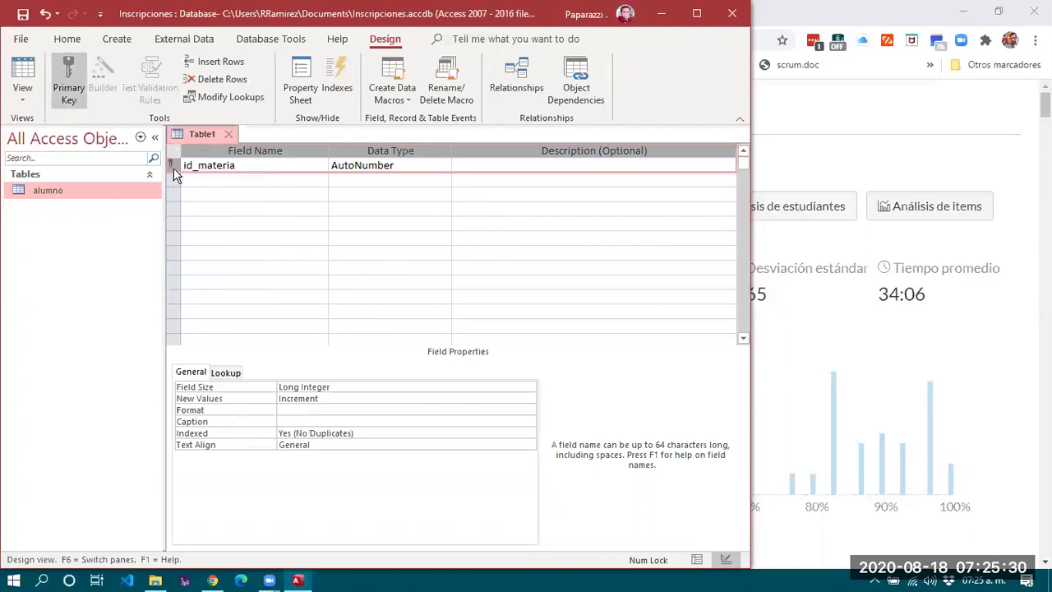
# Review id_materia's Field Size, New Values, Indexed and Text Align properties.
pyautogui.click(250, 182)
pyautogui.click(265, 165)
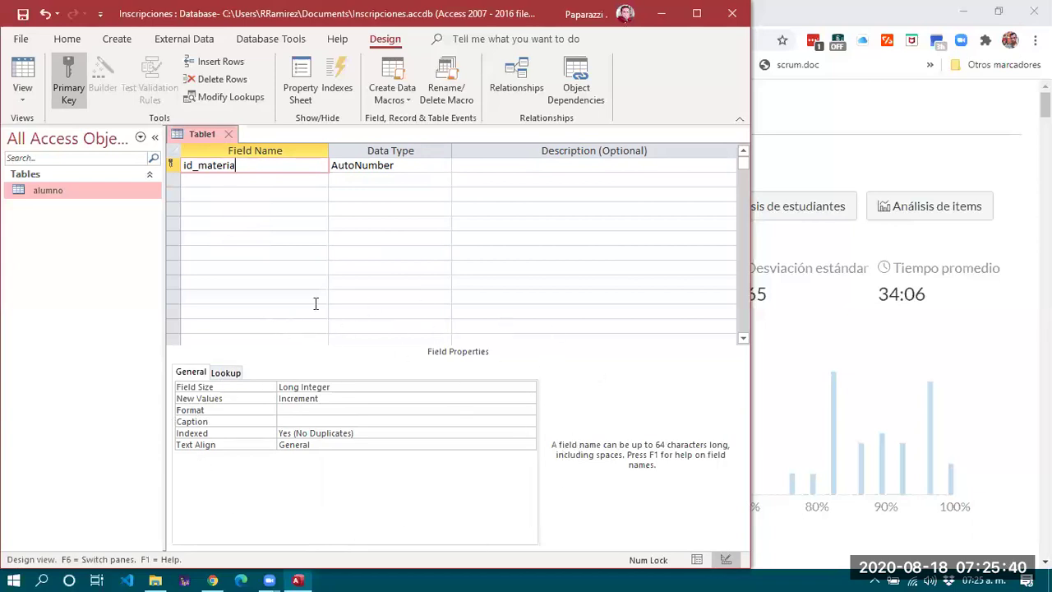
pyautogui.click(343, 387)
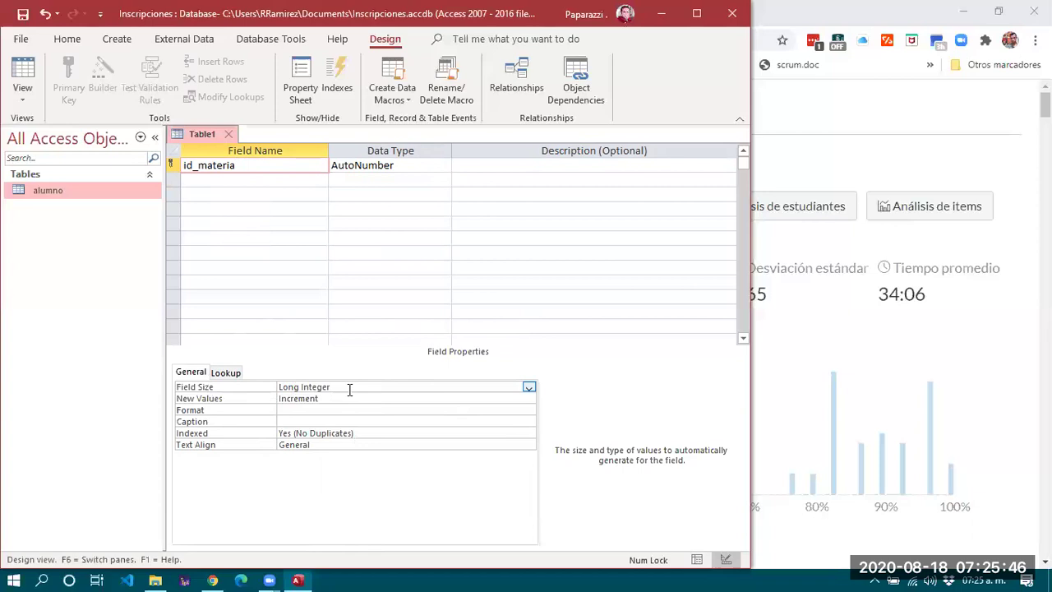
pyautogui.click(321, 399)
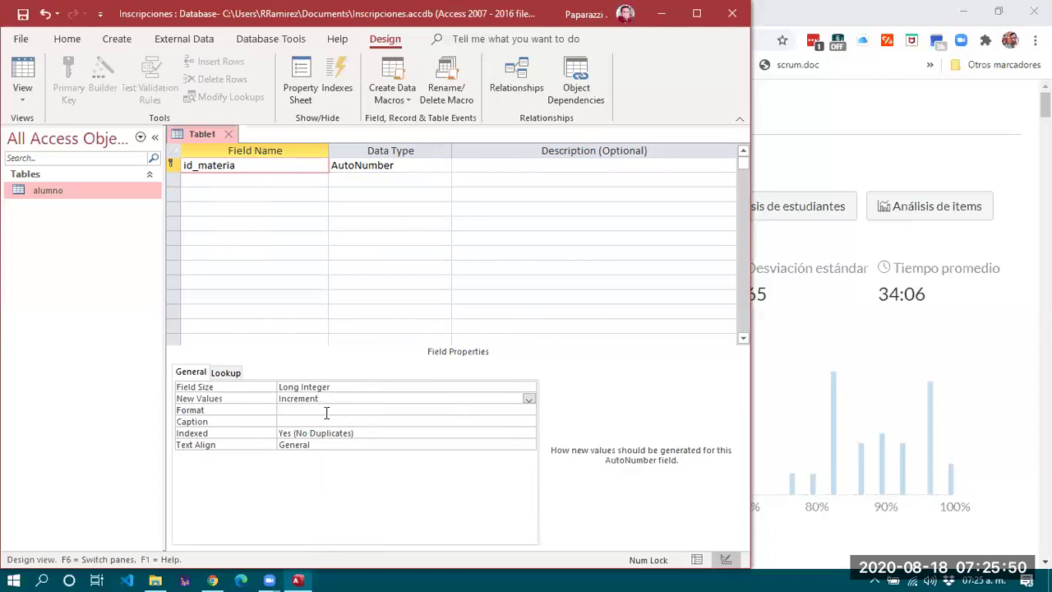
pyautogui.click(324, 435)
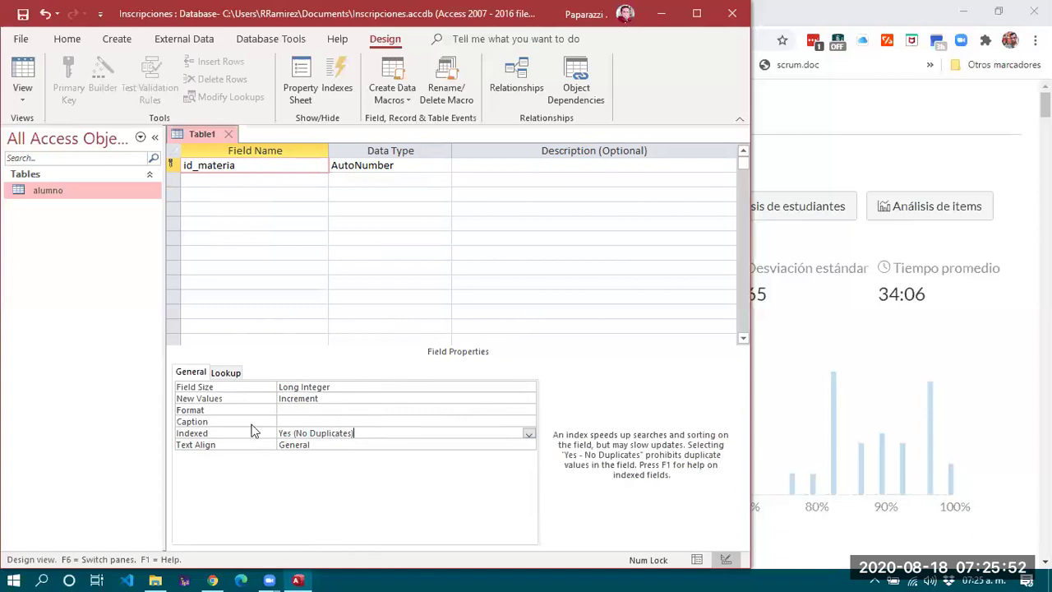
pyautogui.click(332, 444)
pyautogui.click(246, 169)
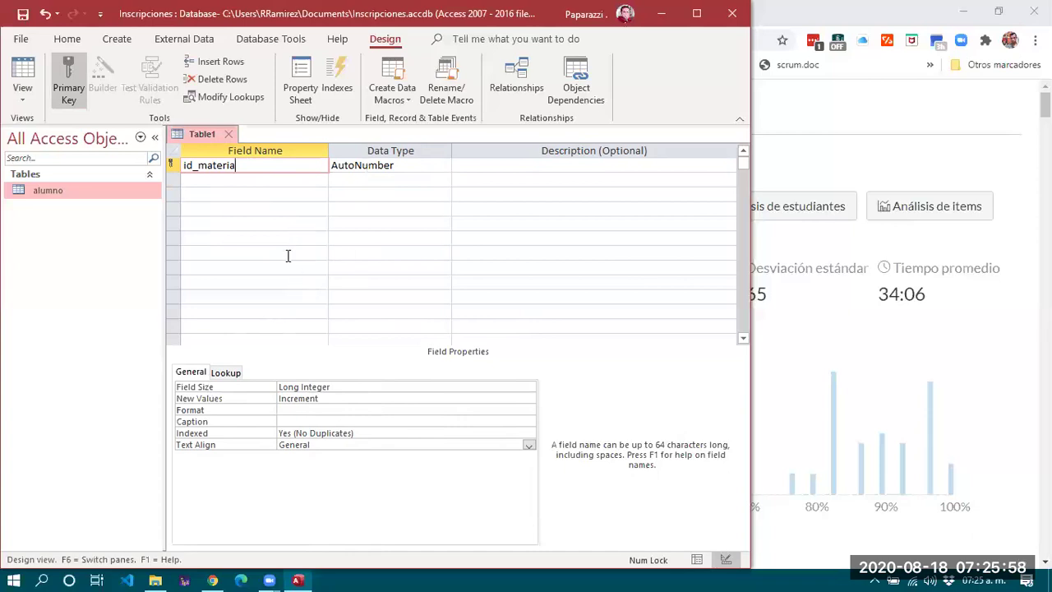
pyautogui.click(275, 179)
# Add a Short Text field 'nombre' and review its Field Size, Unicode Compression and Indexed properties.
pyautogui.write('nombre')
pyautogui.click(361, 177)
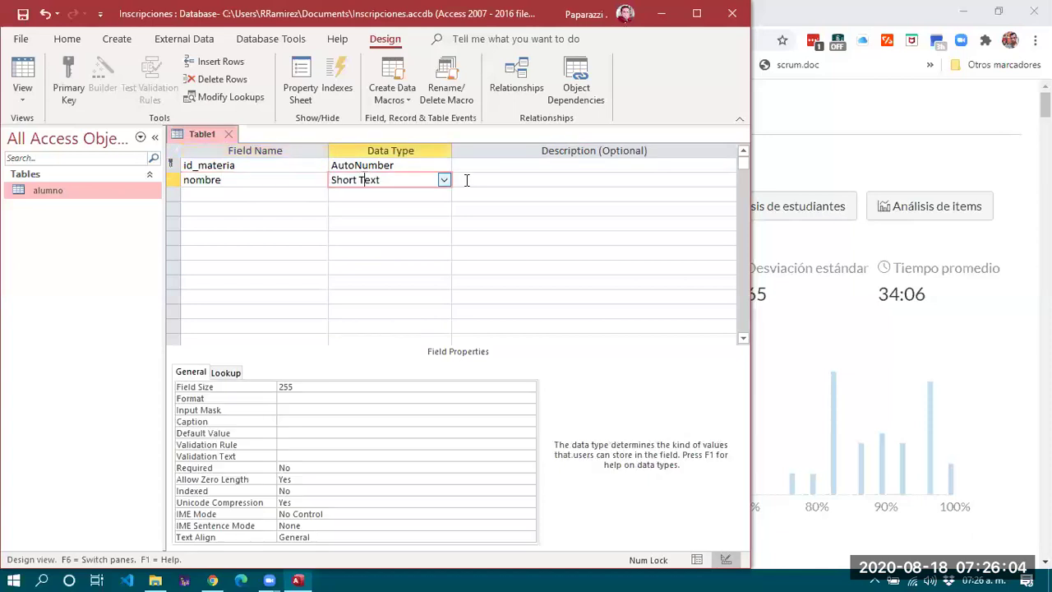
pyautogui.click(212, 385)
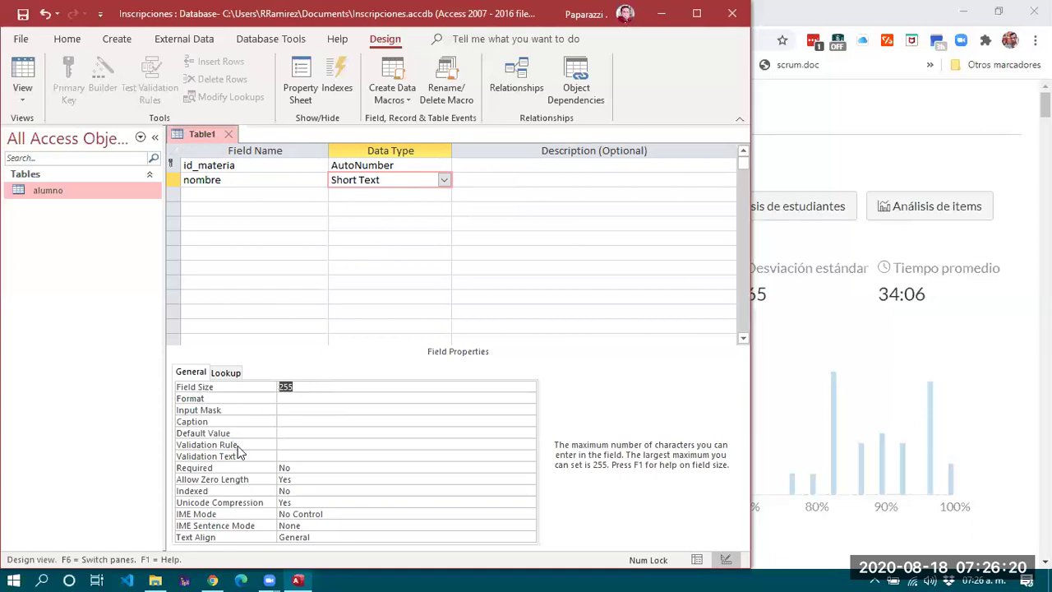
pyautogui.click(251, 503)
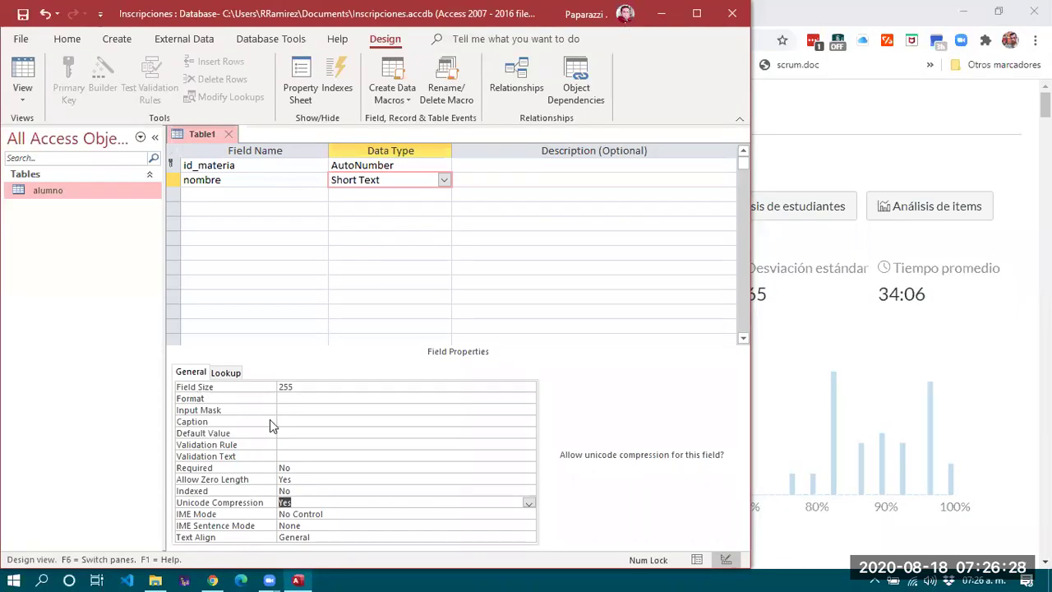
pyautogui.click(254, 490)
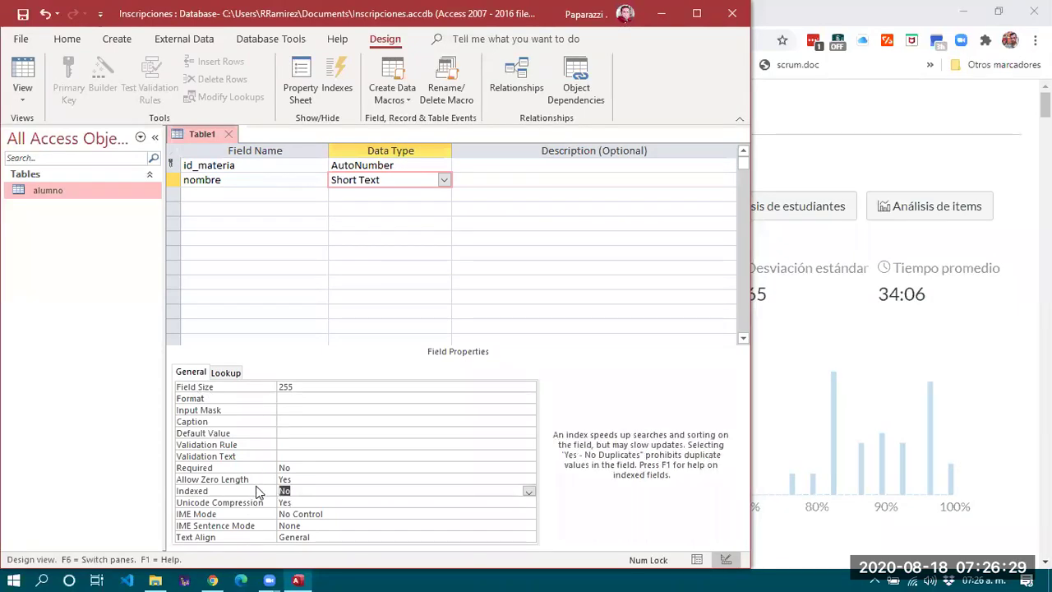
pyautogui.click(529, 492)
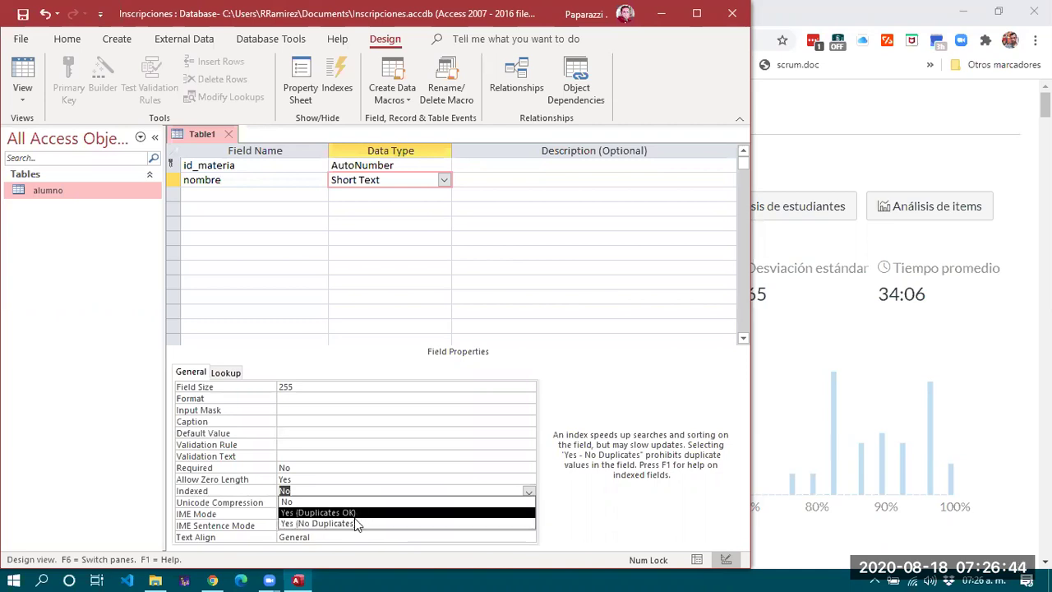
# Set nombre's Required property to Yes, leaving Indexed as No.
pyautogui.click(254, 472)
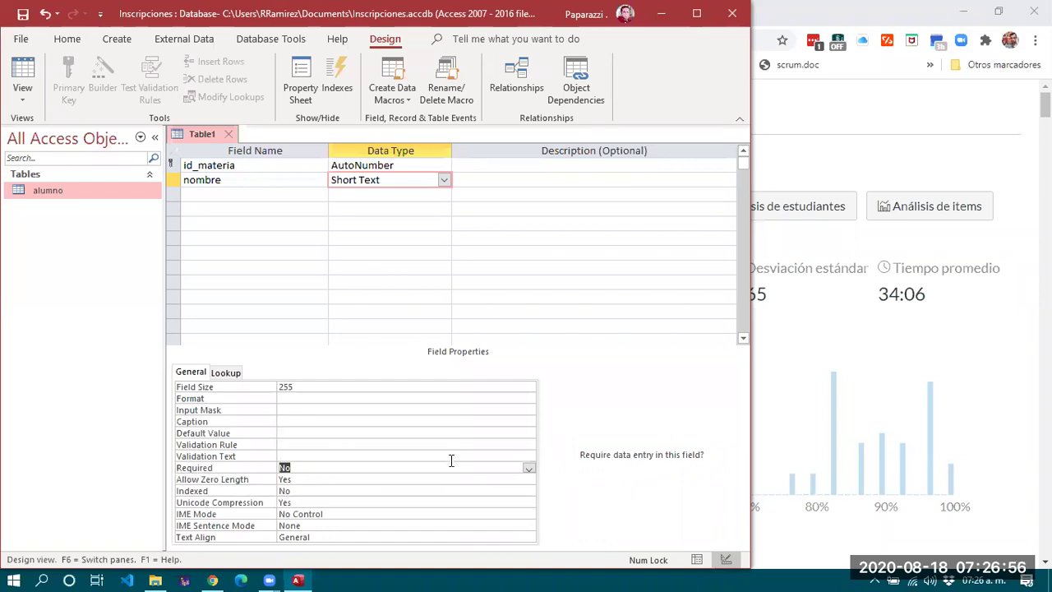
pyautogui.click(528, 467)
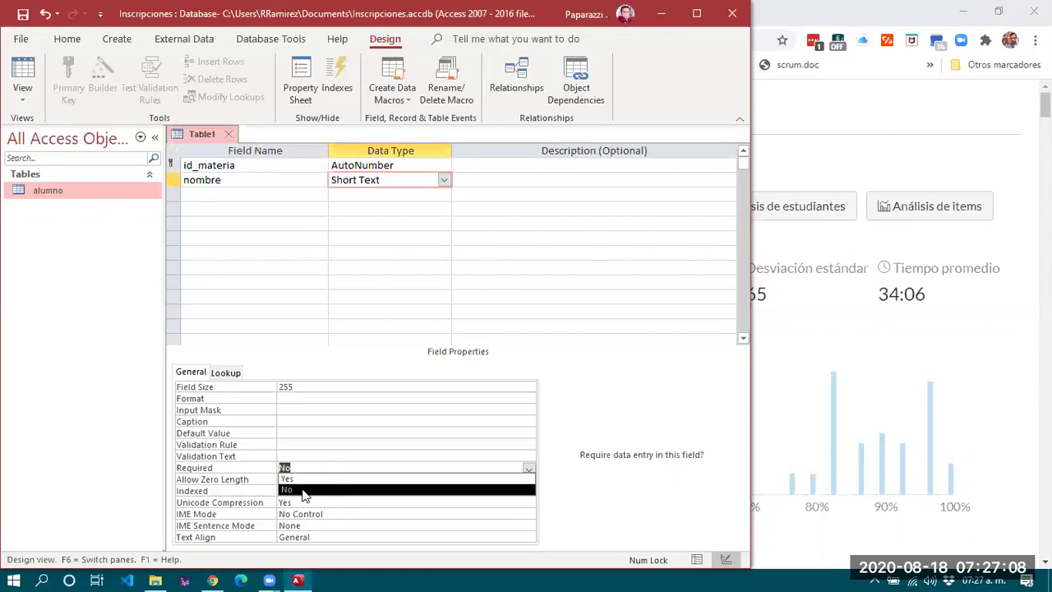
pyautogui.click(227, 474)
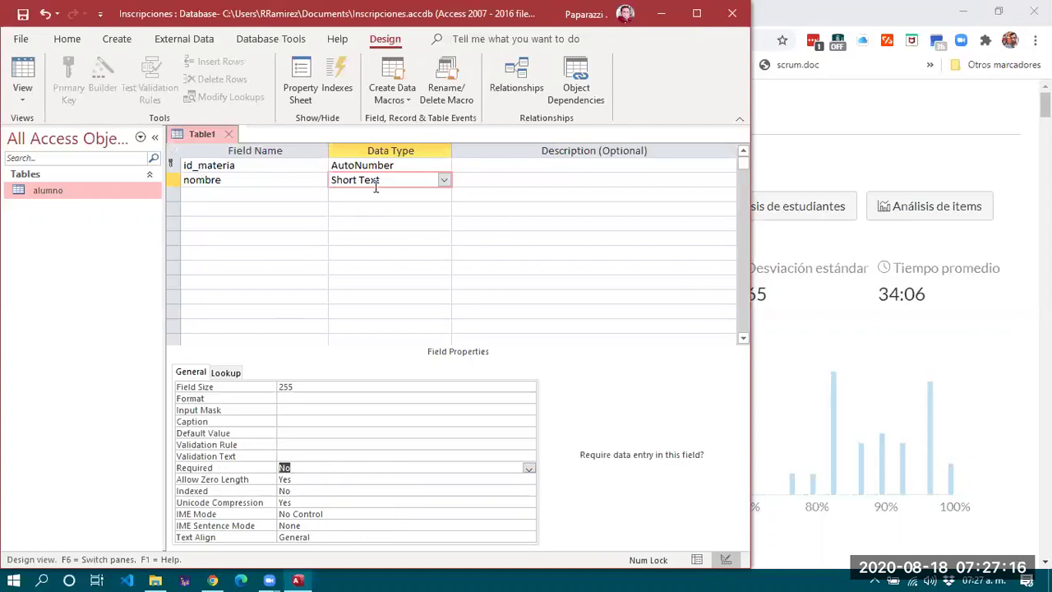
pyautogui.click(393, 467)
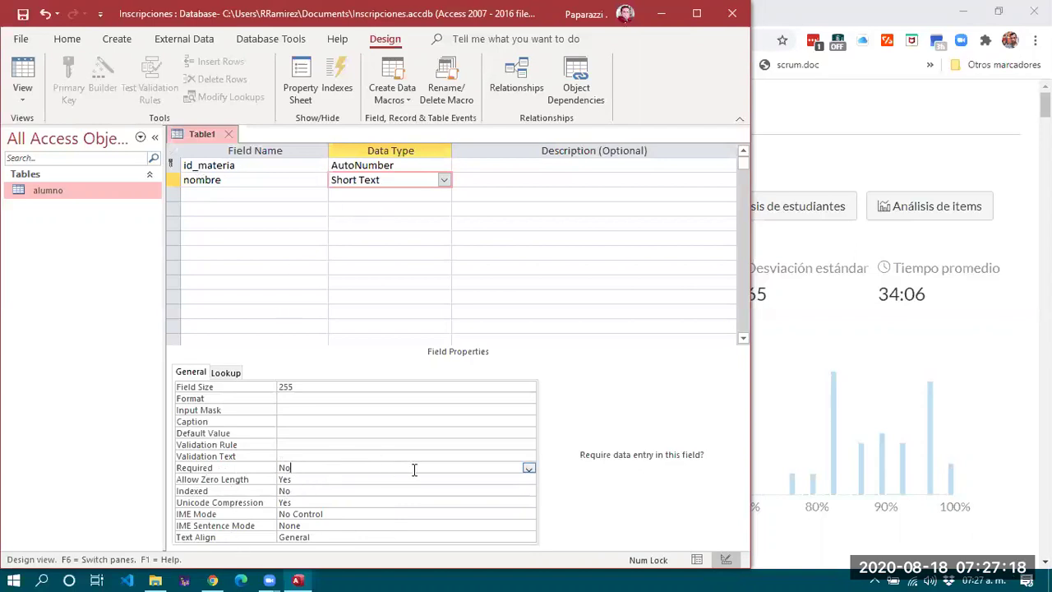
pyautogui.click(529, 468)
pyautogui.click(292, 481)
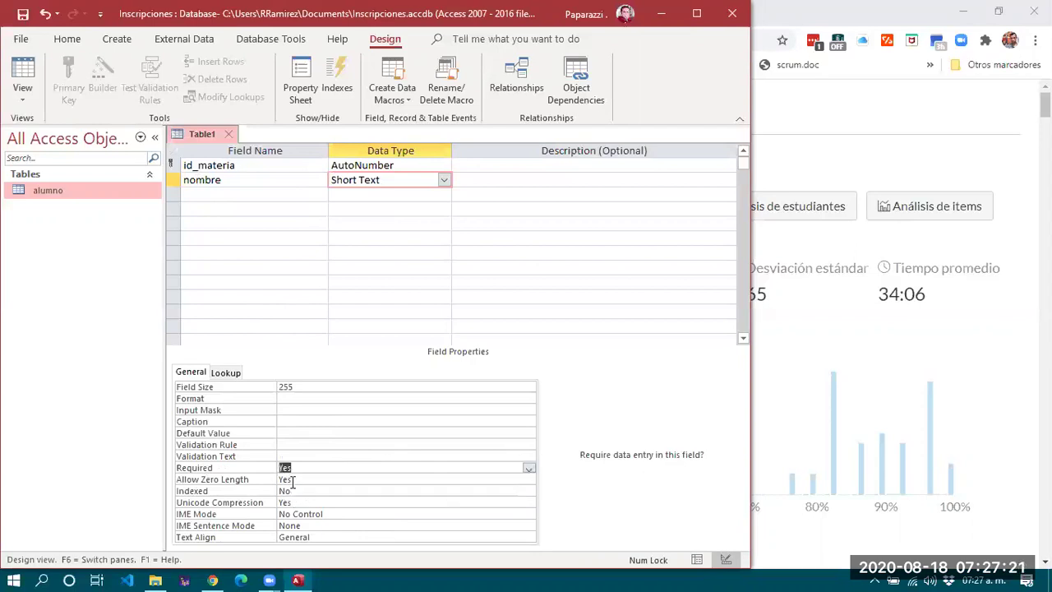
pyautogui.click(258, 198)
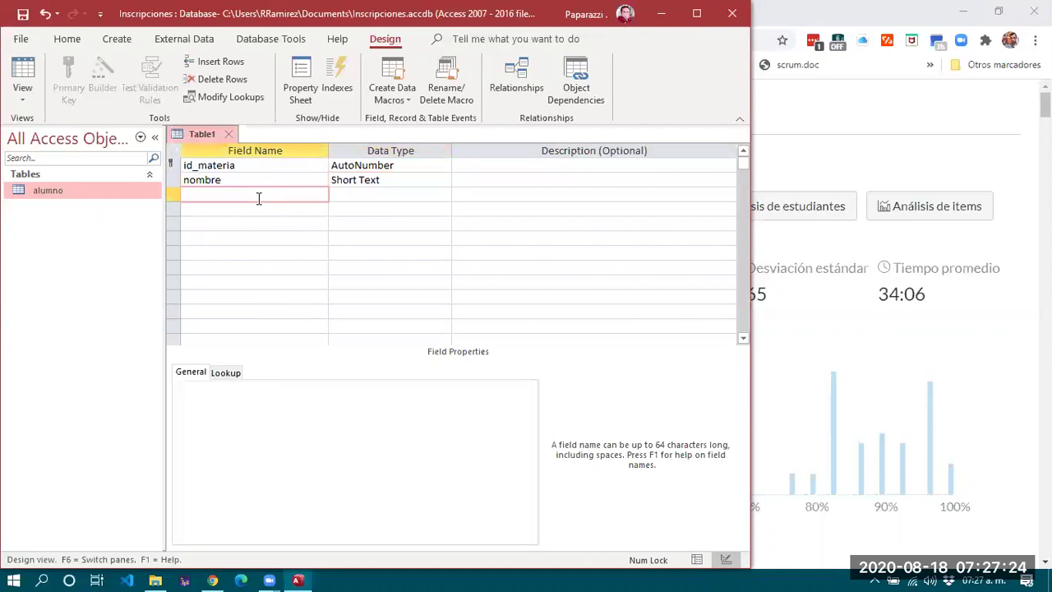
# Add a third field 'cuatrimestre' with the Number data type.
pyautogui.write('cuatrimestre')
pyautogui.click(386, 194)
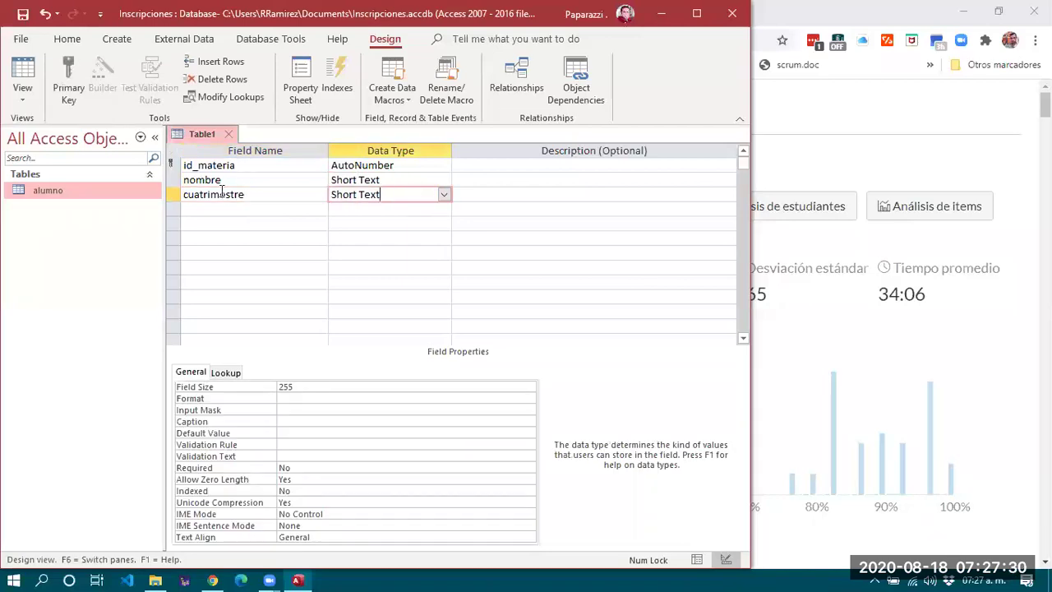
pyautogui.click(444, 195)
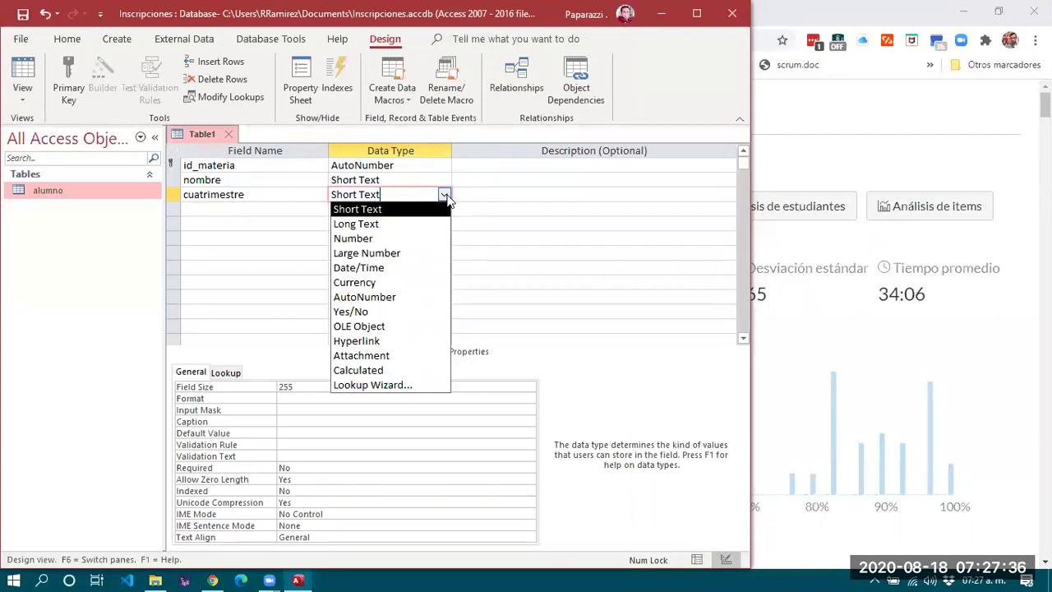
pyautogui.click(352, 238)
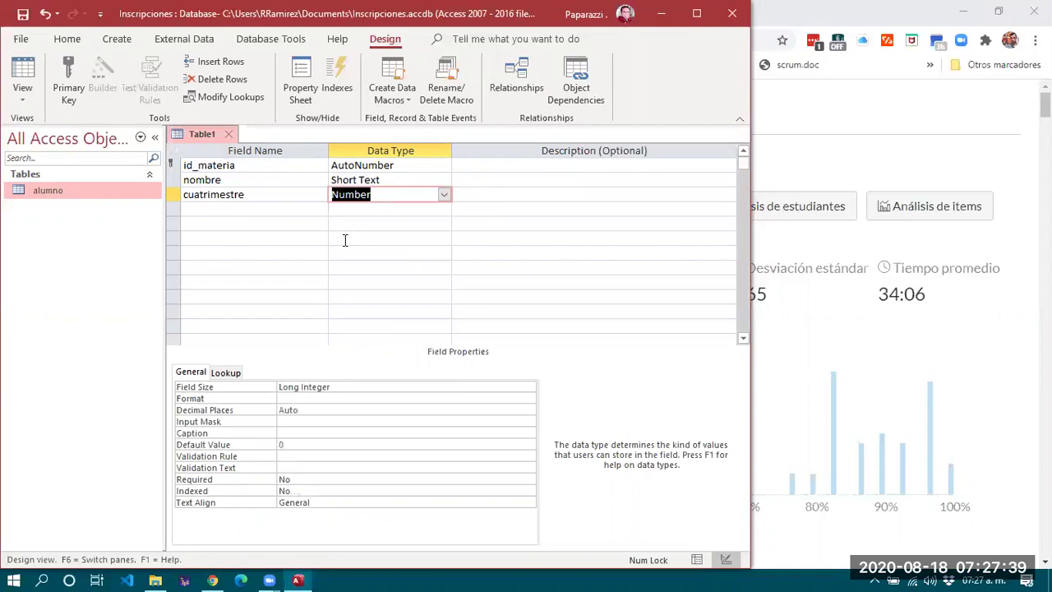
# Set cuatrimestre's Field Size to Integer, also checking its Required and Decimal Places settings.
pyautogui.click(214, 391)
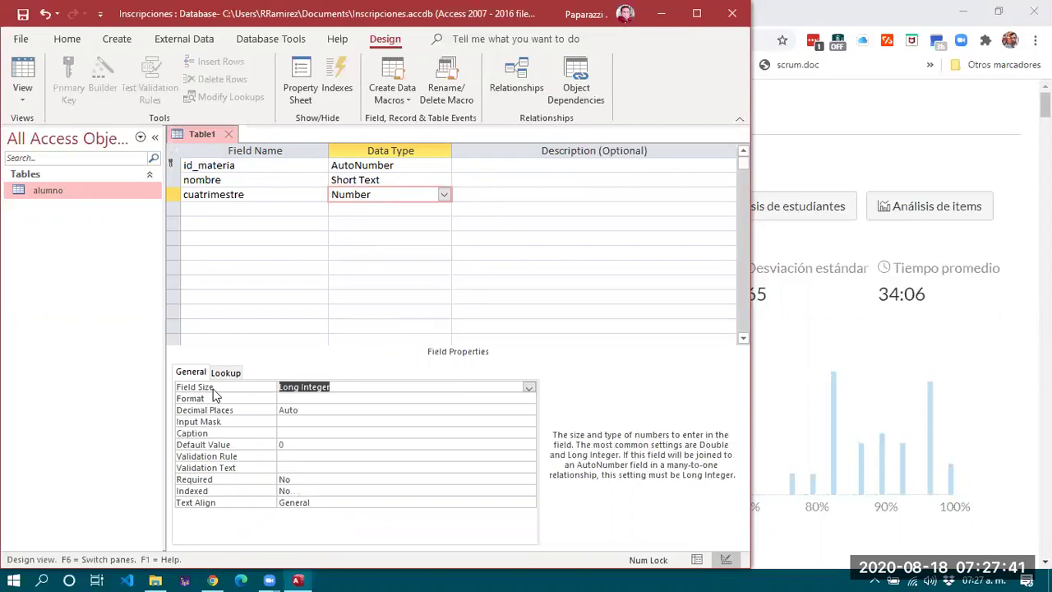
pyautogui.click(529, 388)
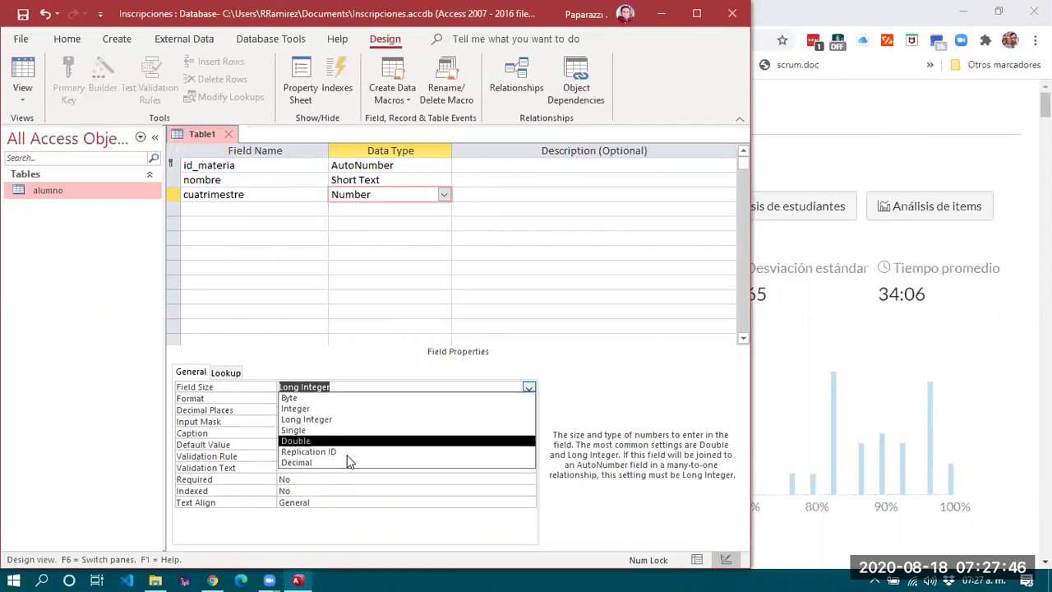
pyautogui.click(354, 409)
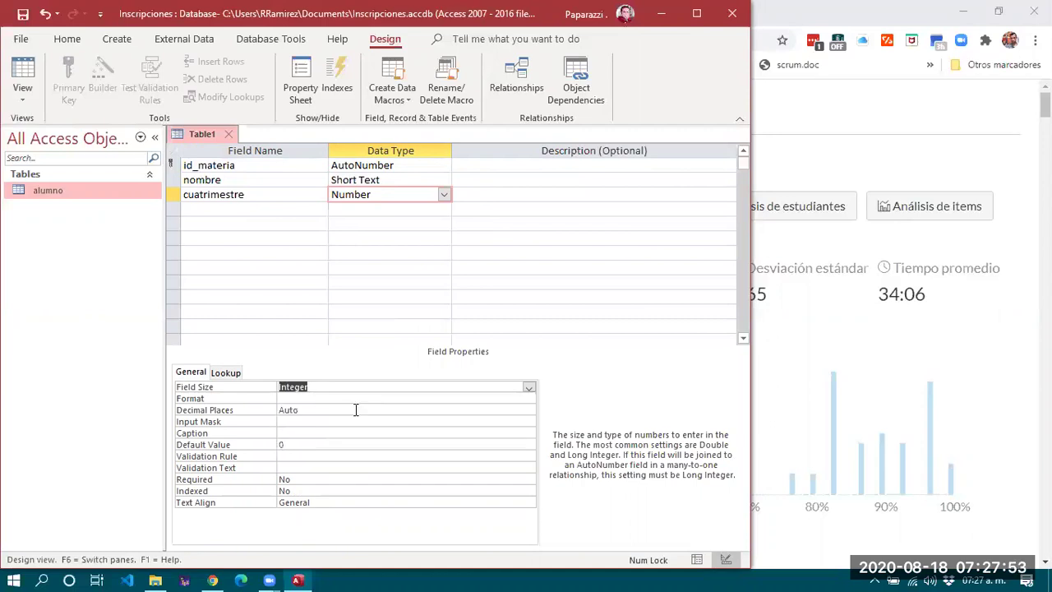
pyautogui.click(530, 387)
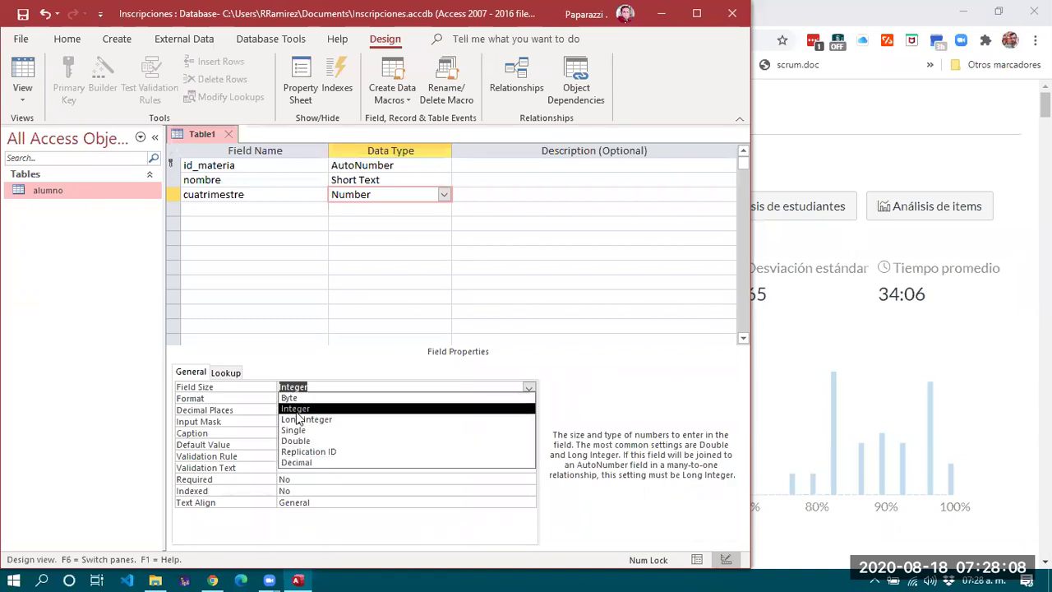
pyautogui.click(289, 353)
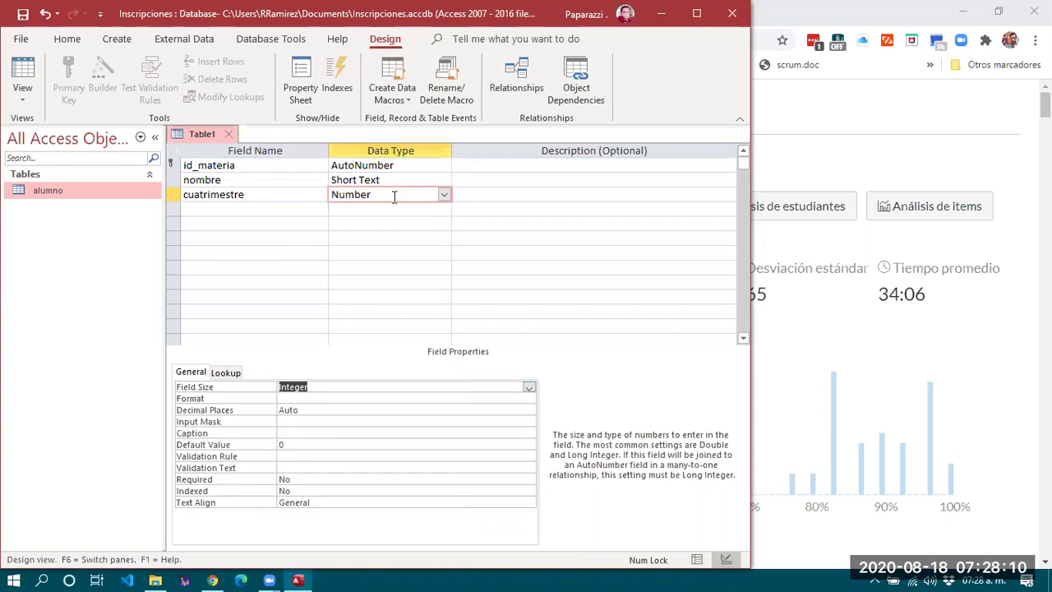
pyautogui.click(335, 387)
pyautogui.click(294, 478)
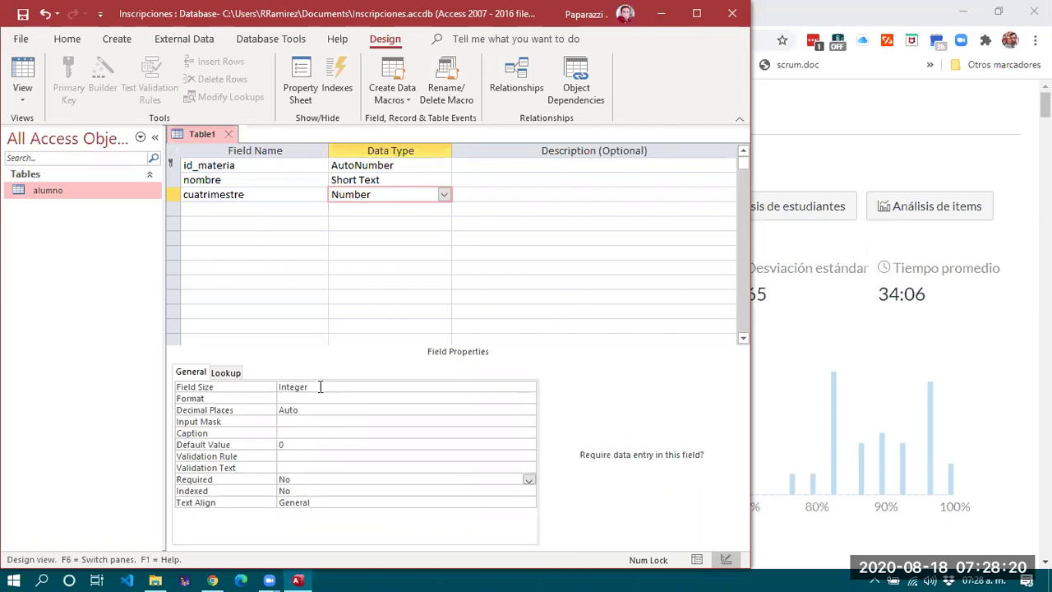
pyautogui.click(296, 387)
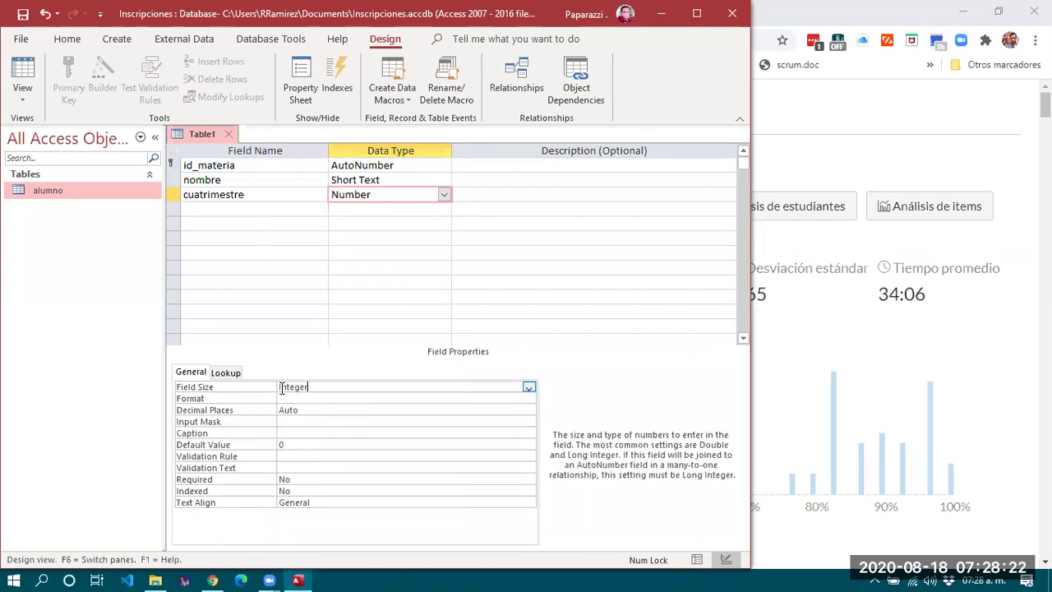
pyautogui.click(530, 386)
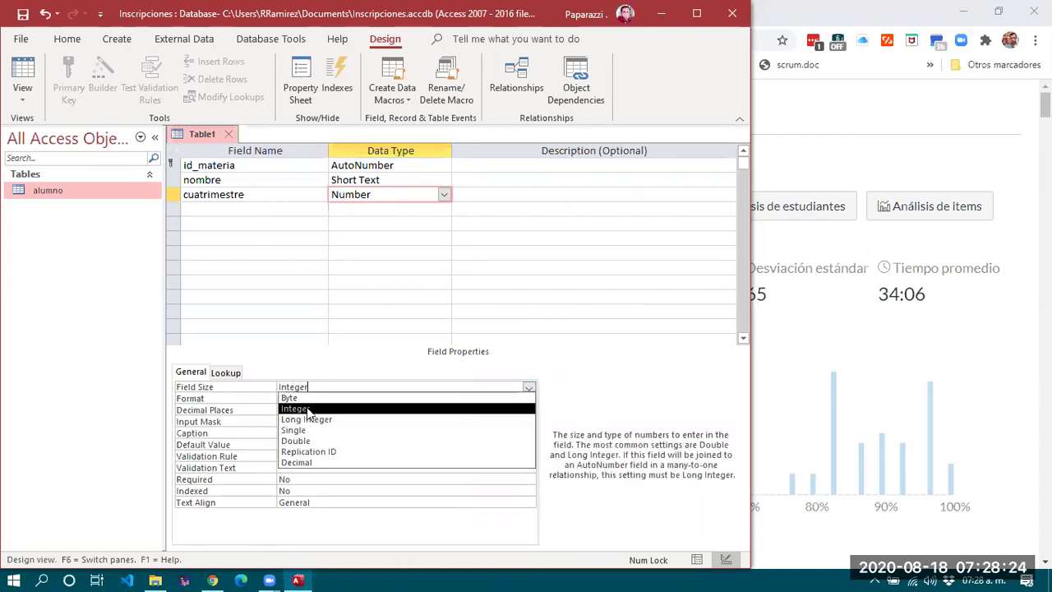
pyautogui.click(220, 390)
pyautogui.click(216, 414)
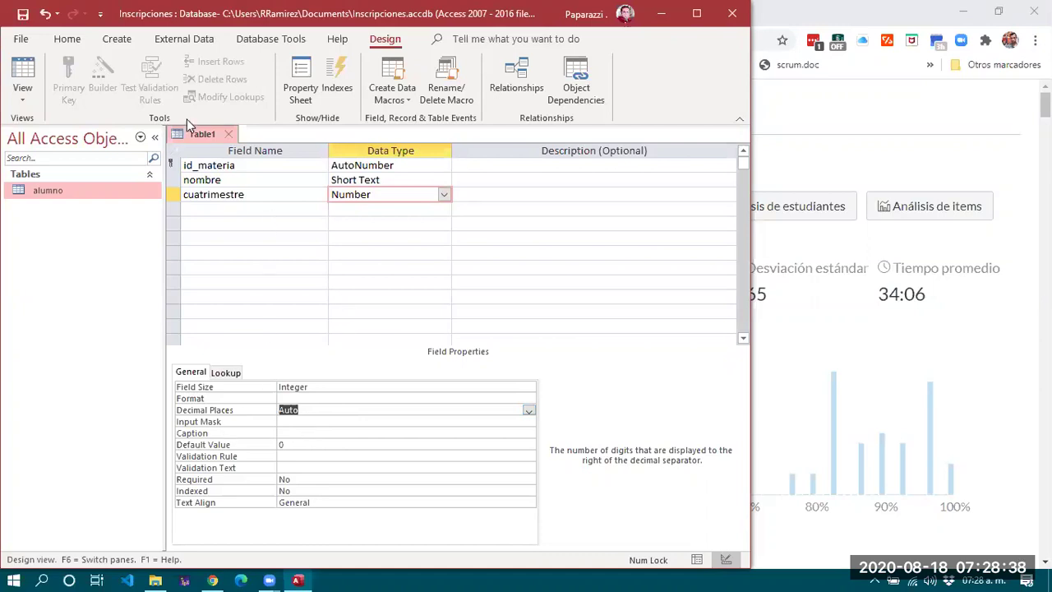
# Save the new table design as 'materia' and close it.
pyautogui.click(229, 134)
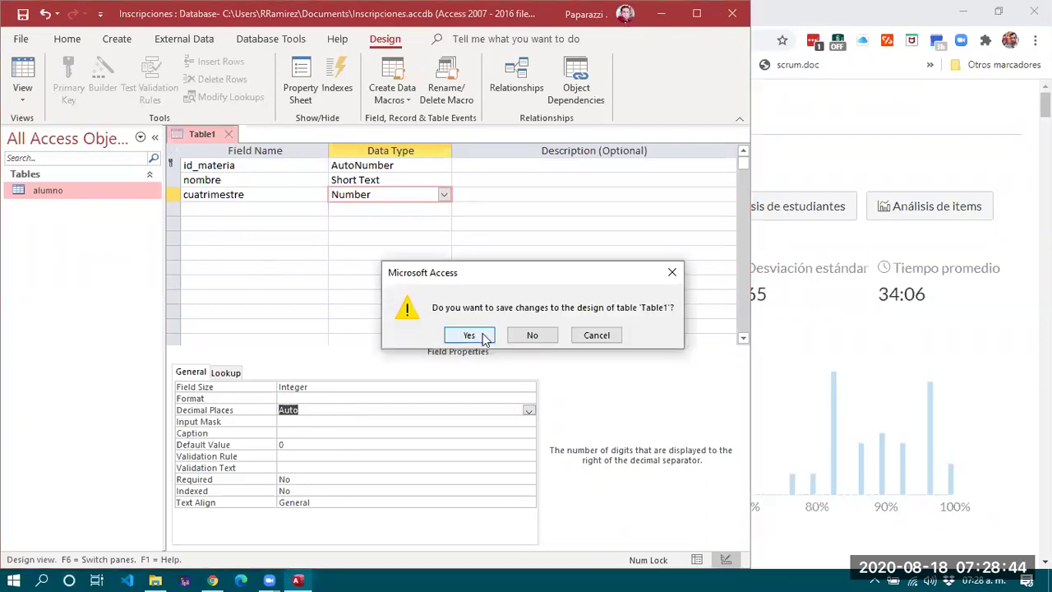
pyautogui.click(469, 335)
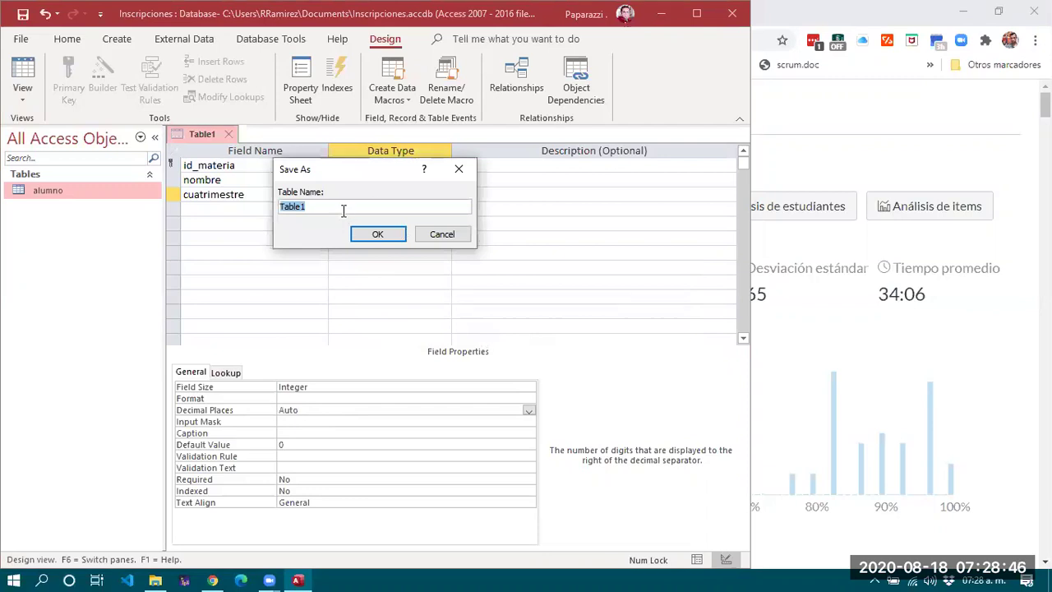
pyautogui.write('materia')
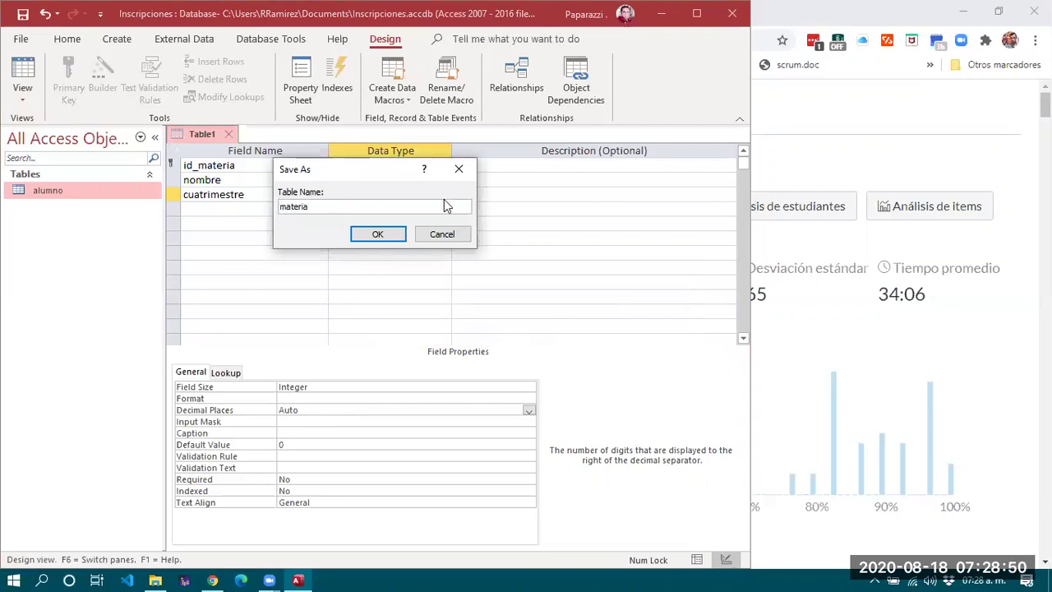
pyautogui.click(374, 234)
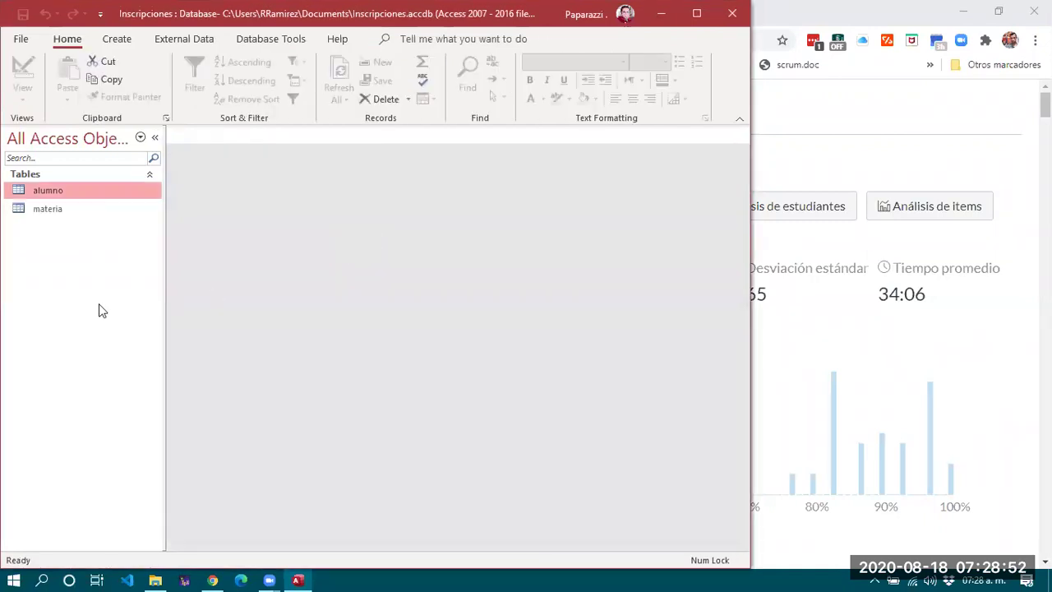
# Open the materia table in Datasheet View and select the new row's nombre cell.
pyautogui.click(59, 217)
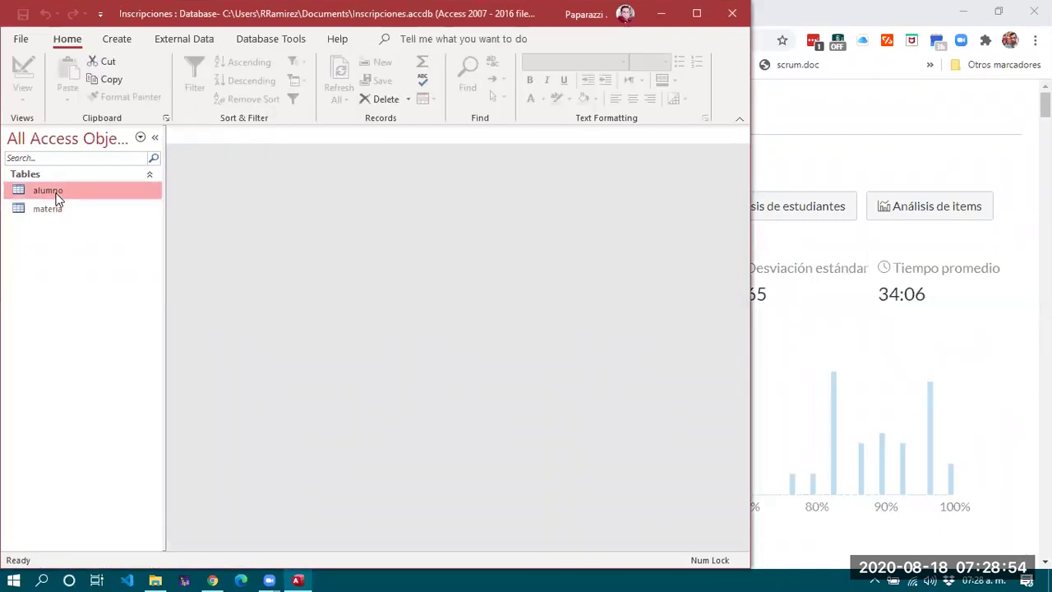
pyautogui.click(56, 211)
pyautogui.click(51, 188)
pyautogui.doubleClick(49, 209)
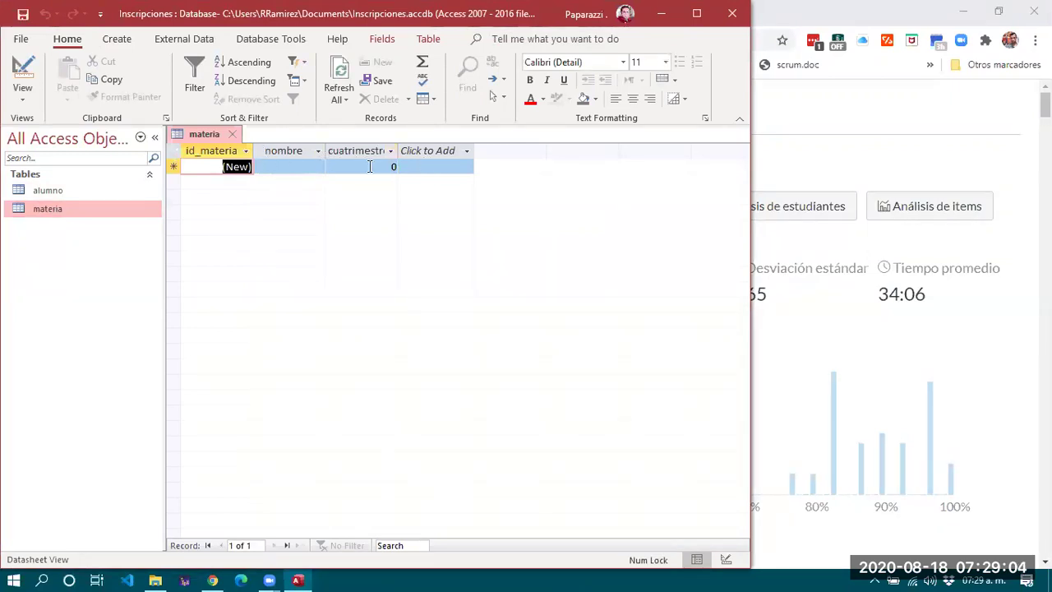
pyautogui.click(288, 166)
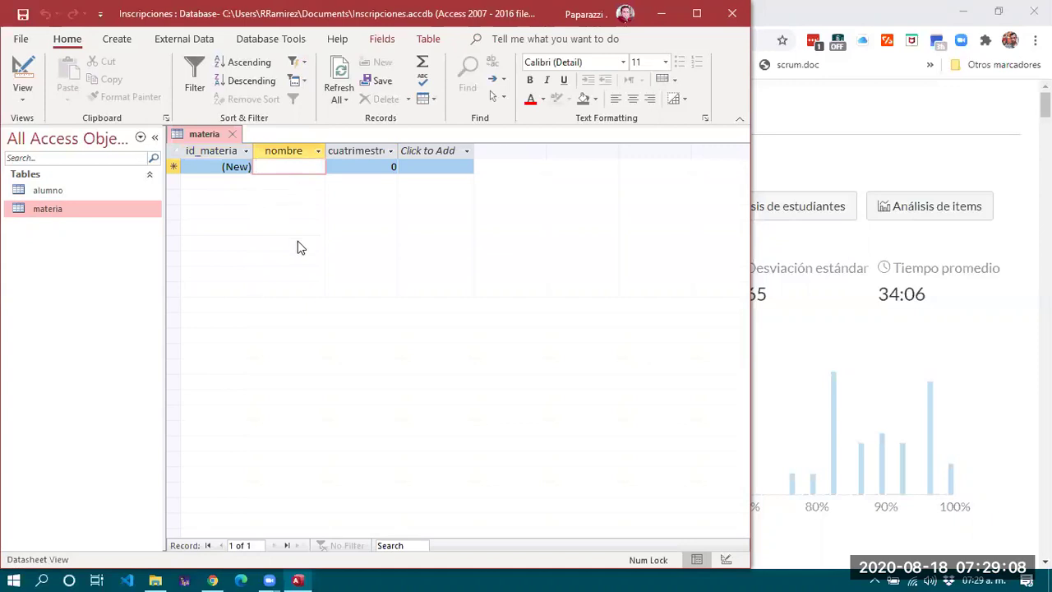
# Enter subjects 'base de datos' and 'estadística', both in cuatrimestre 2.
pyautogui.write('base de datos')
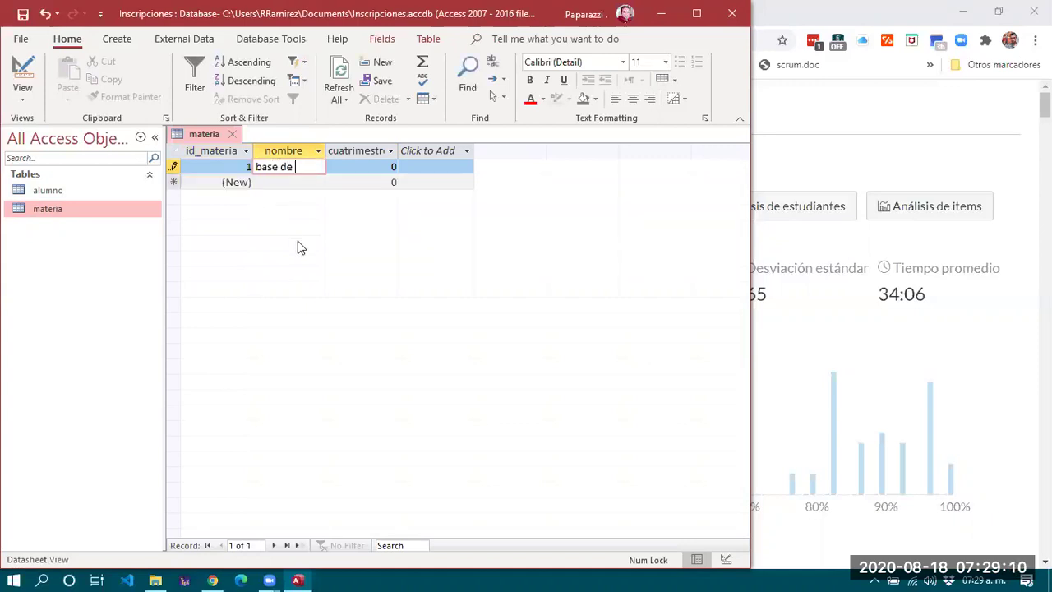
pyautogui.press('Tab')
pyautogui.write('2')
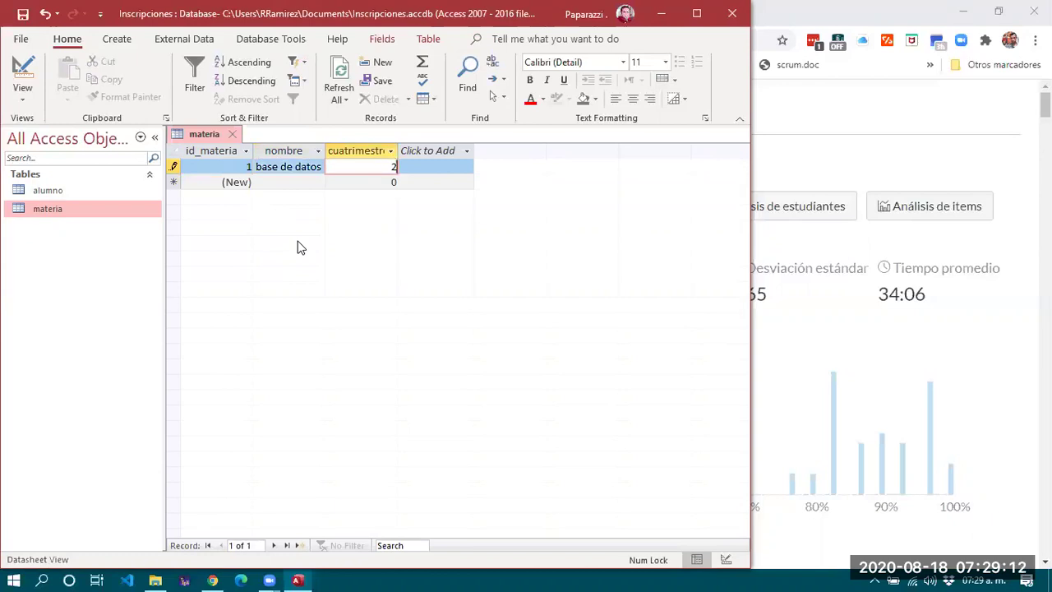
pyautogui.press('Tab')
pyautogui.press('Tab')
pyautogui.write('estadisti')
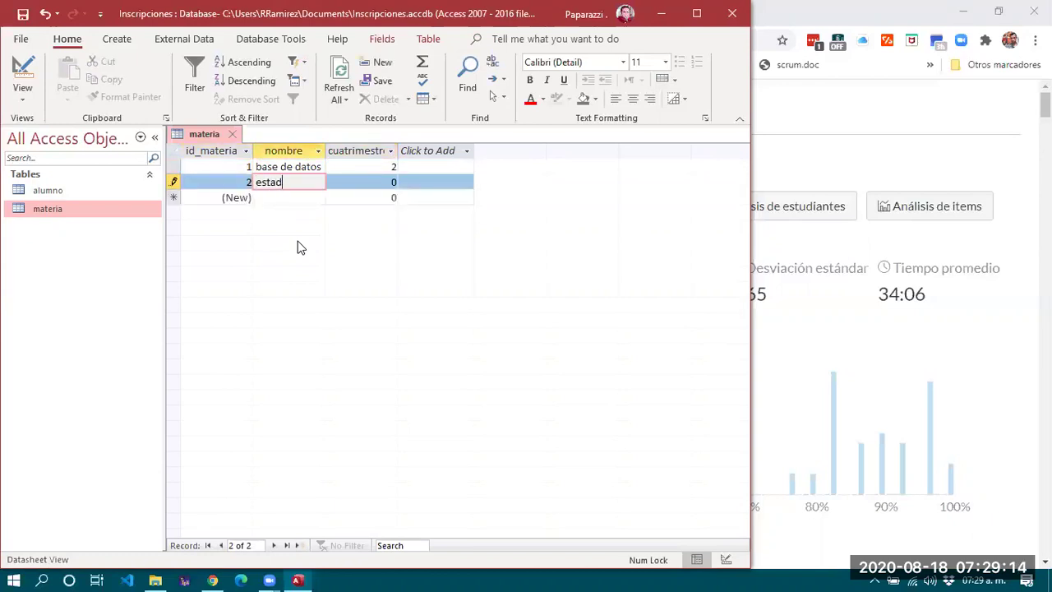
pyautogui.press('Tab')
pyautogui.write('2')
pyautogui.press('Tab')
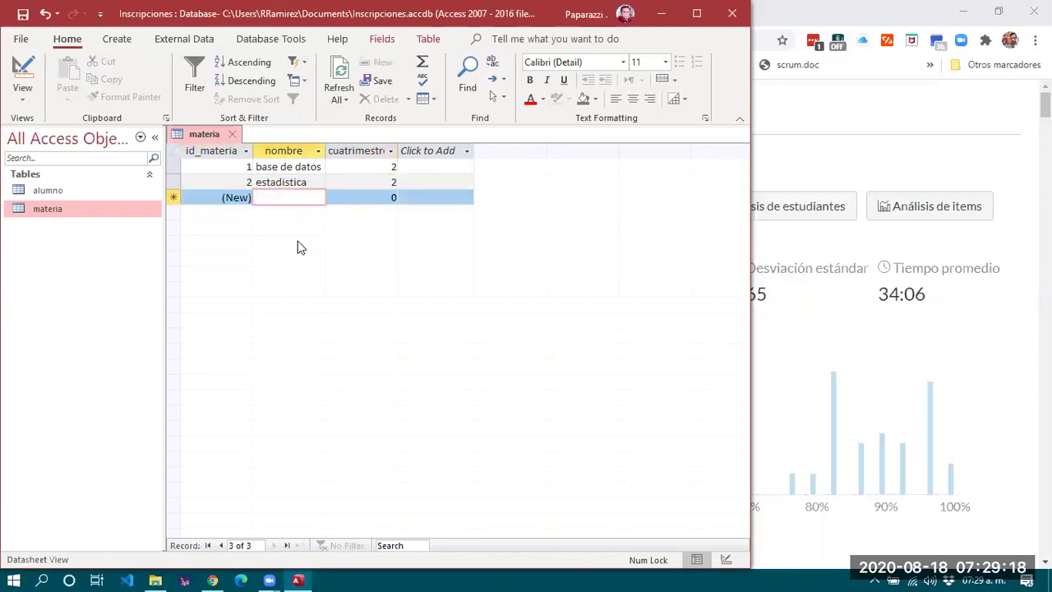
# Add 'introducción a la economía' in cuatrimestre 1 and correct the typo in its name.
pyautogui.write('intyroducci')
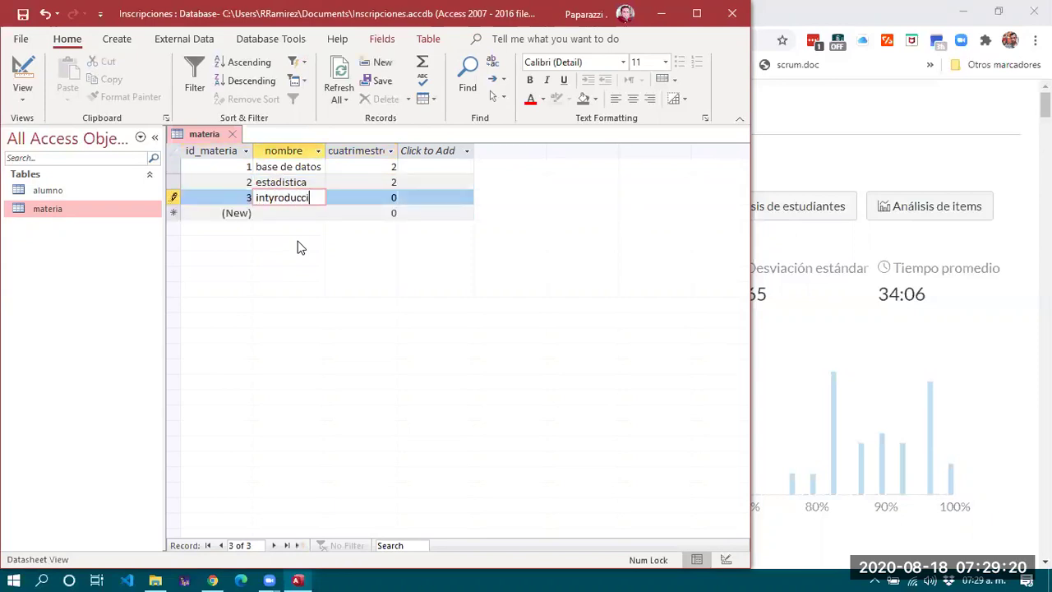
pyautogui.write('ón a la econom')
pyautogui.write('ía')
pyautogui.press('Tab')
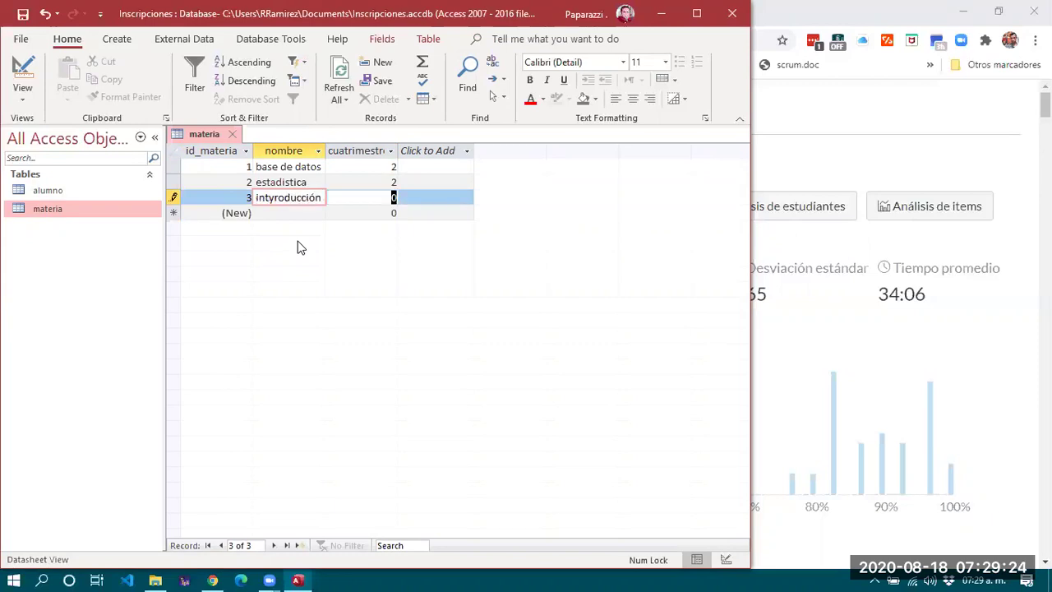
pyautogui.write('1')
pyautogui.press('Tab')
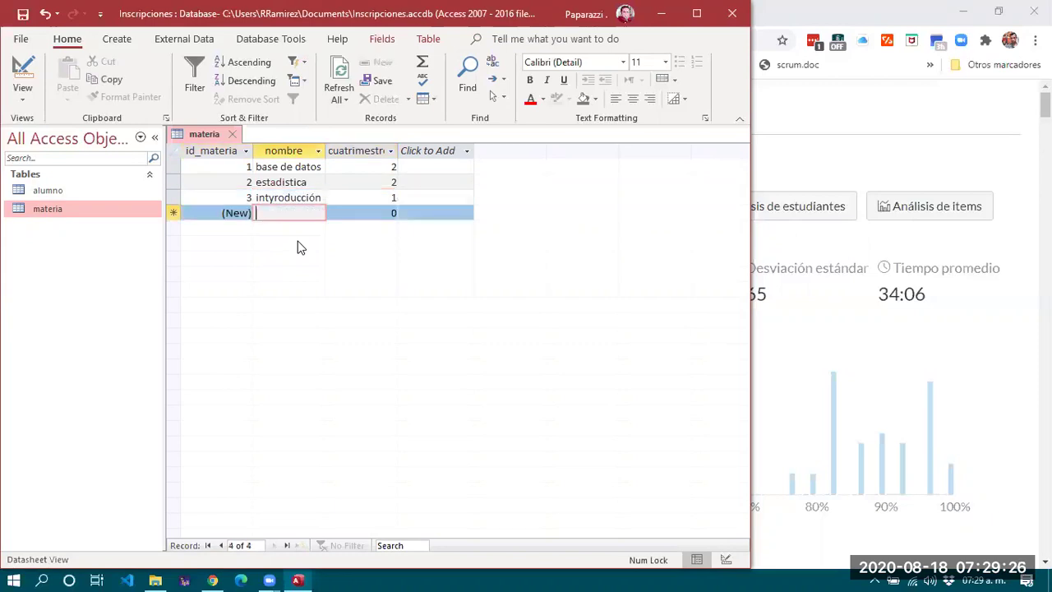
pyautogui.click(270, 199)
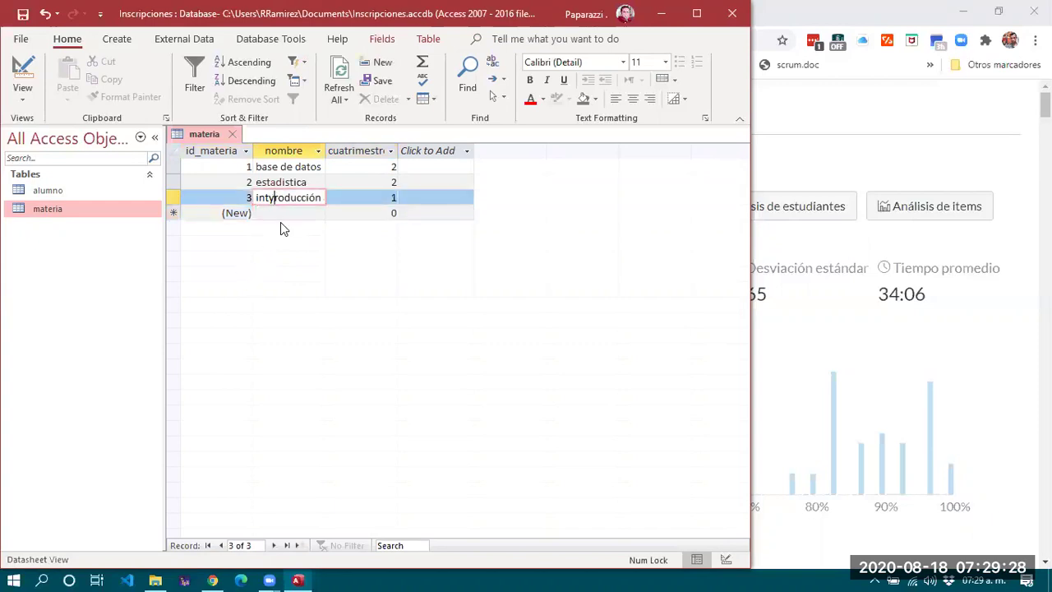
pyautogui.press('End')
pyautogui.write('a')
pyautogui.click(291, 213)
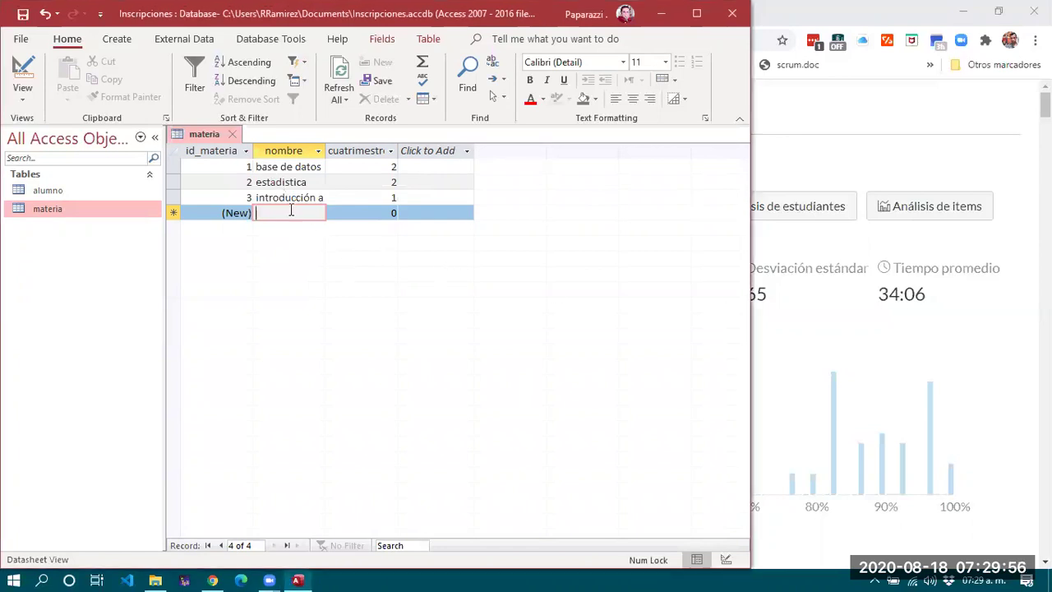
# Add 'Introducción al Comercio Internacional' in cuatrimestre 2.
pyautogui.write('IOntrodu')
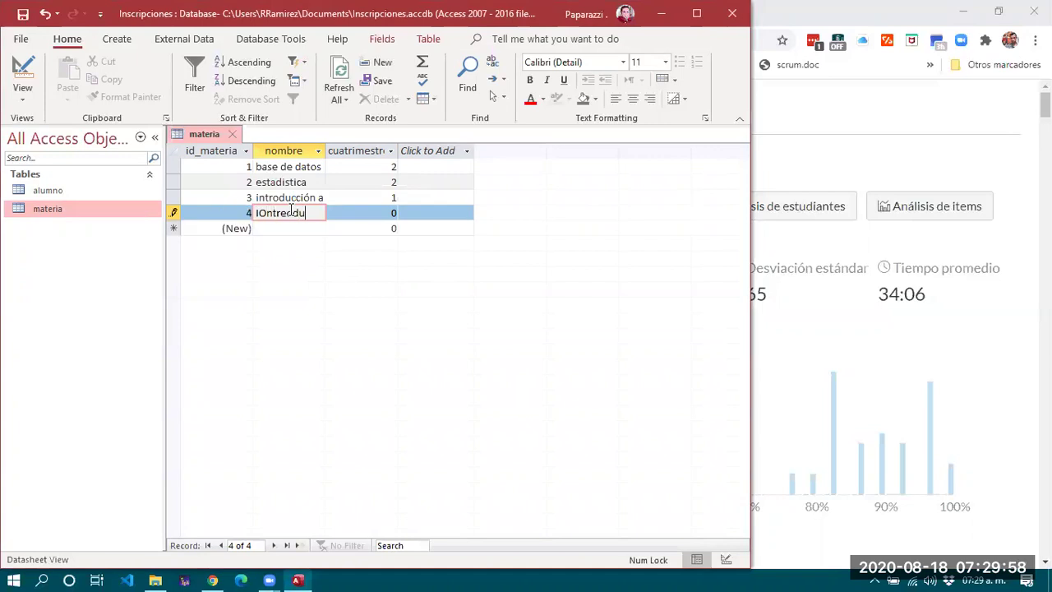
pyautogui.press('BackSpace')
pyautogui.press('BackSpace')
pyautogui.press('BackSpace')
pyautogui.press('BackSpace')
pyautogui.press('BackSpace')
pyautogui.press('BackSpace')
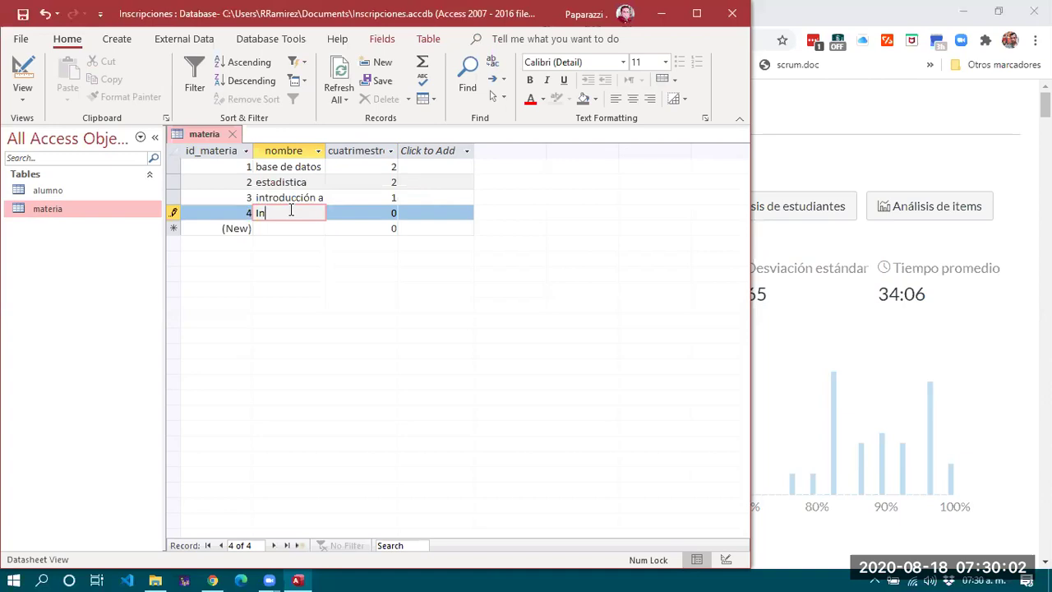
pyautogui.write('ntroducció')
pyautogui.write('n al Comercio')
pyautogui.write(' Internaciona')
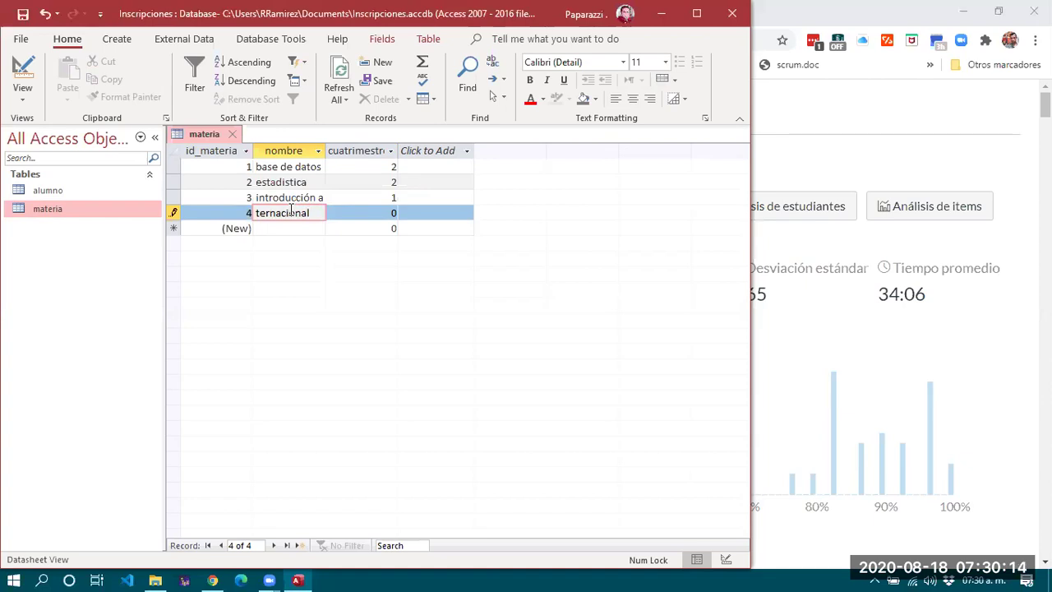
pyautogui.press('Tab')
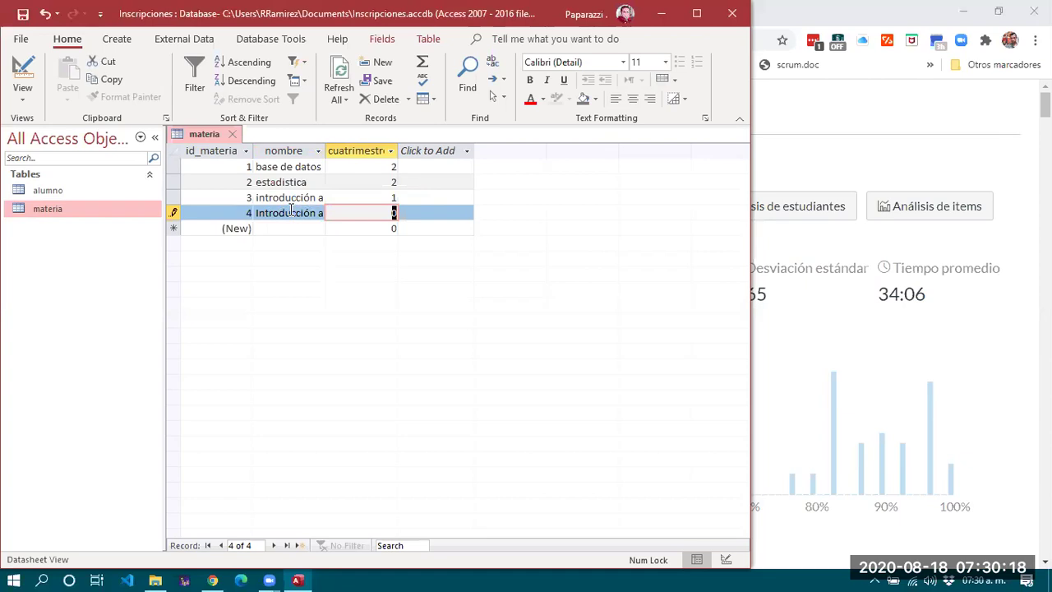
pyautogui.write('2')
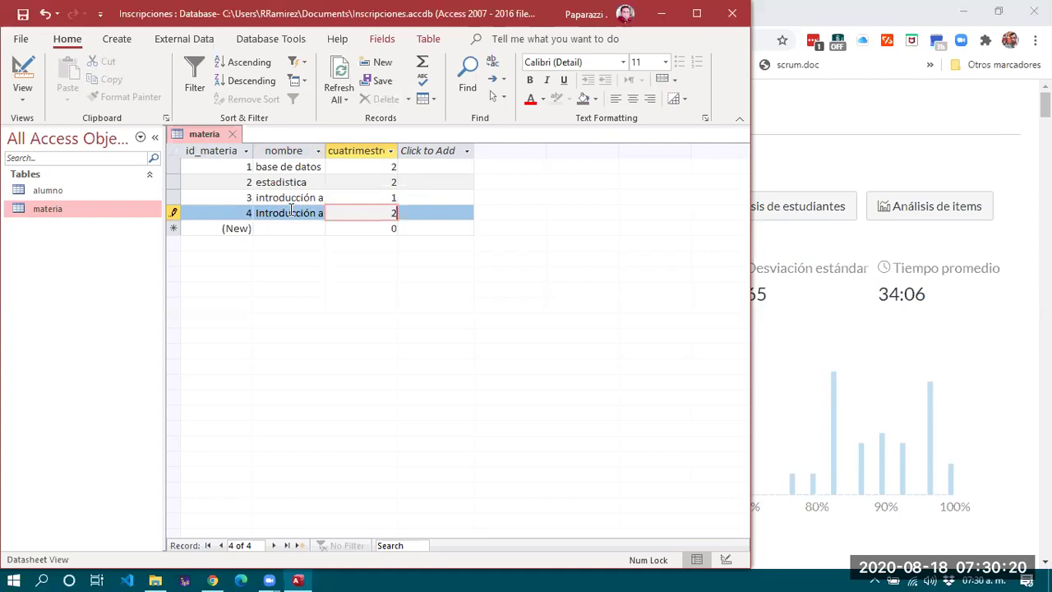
pyautogui.press('Tab')
pyautogui.press('Tab')
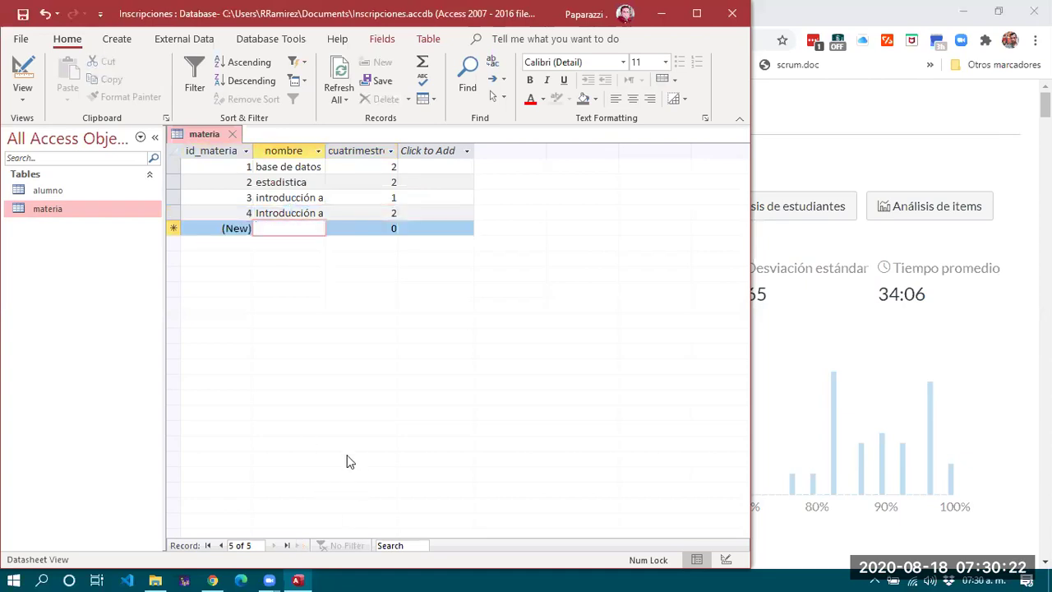
# Add 'Marketing Mix' in cuatrimestre 2, removing the stray 0 from the semester.
pyautogui.write('Ma')
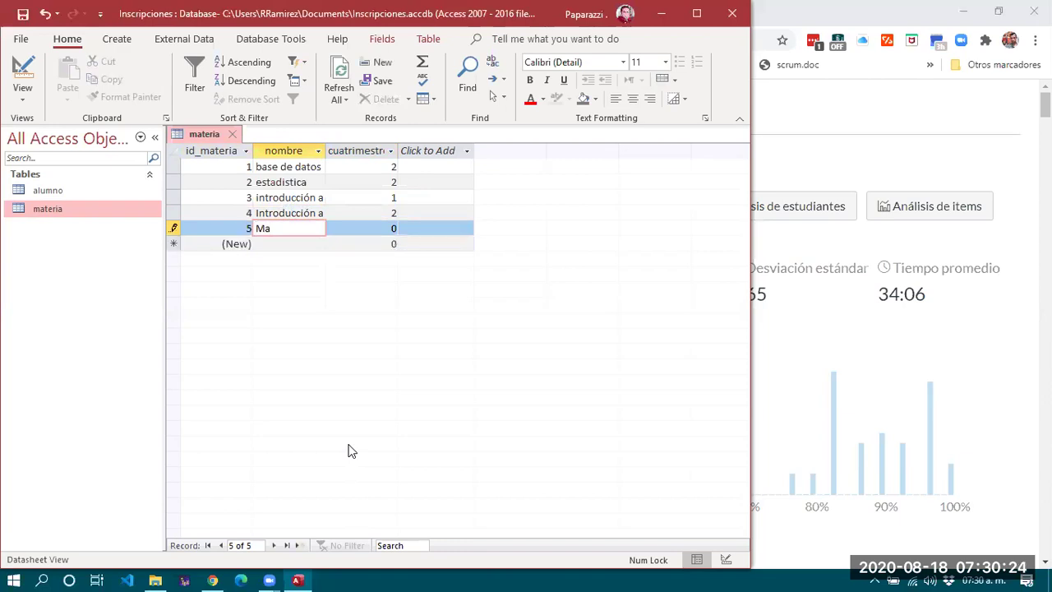
pyautogui.write('rketing Mix')
pyautogui.press('Tab')
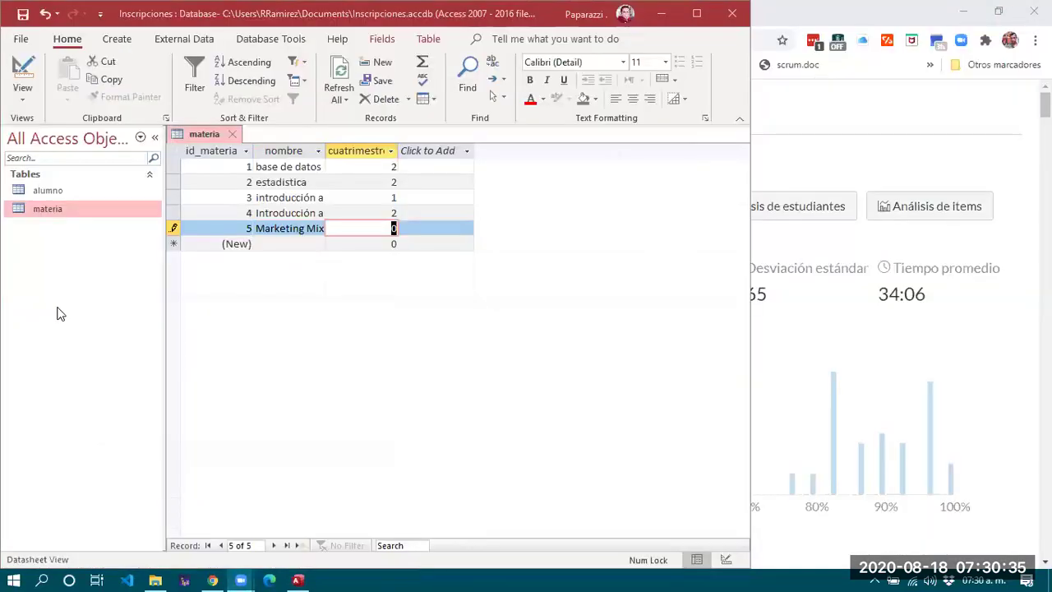
pyautogui.click(352, 229)
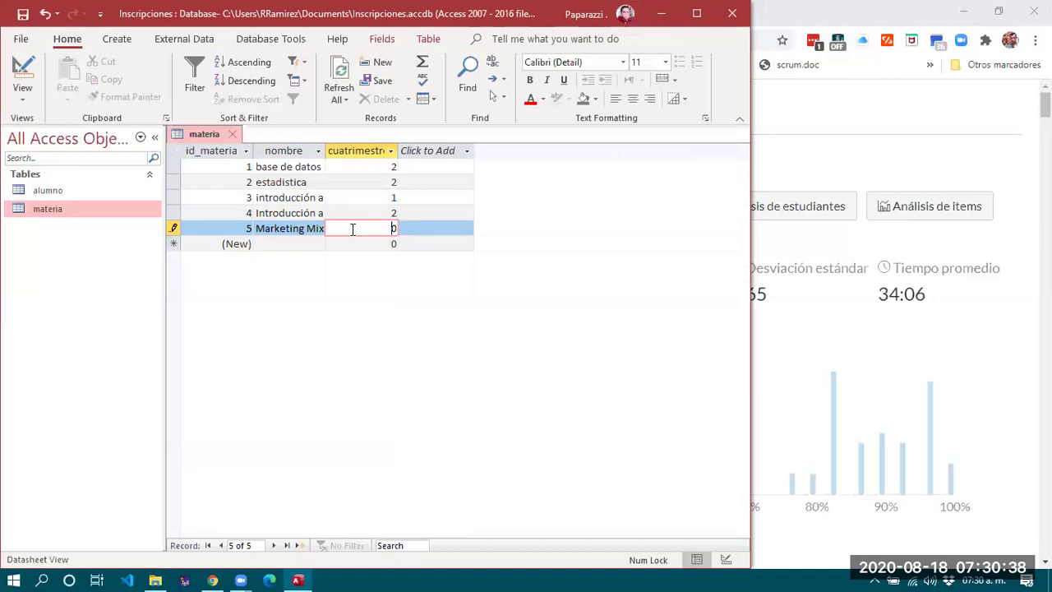
pyautogui.write('2')
pyautogui.press('Delete')
pyautogui.click(302, 241)
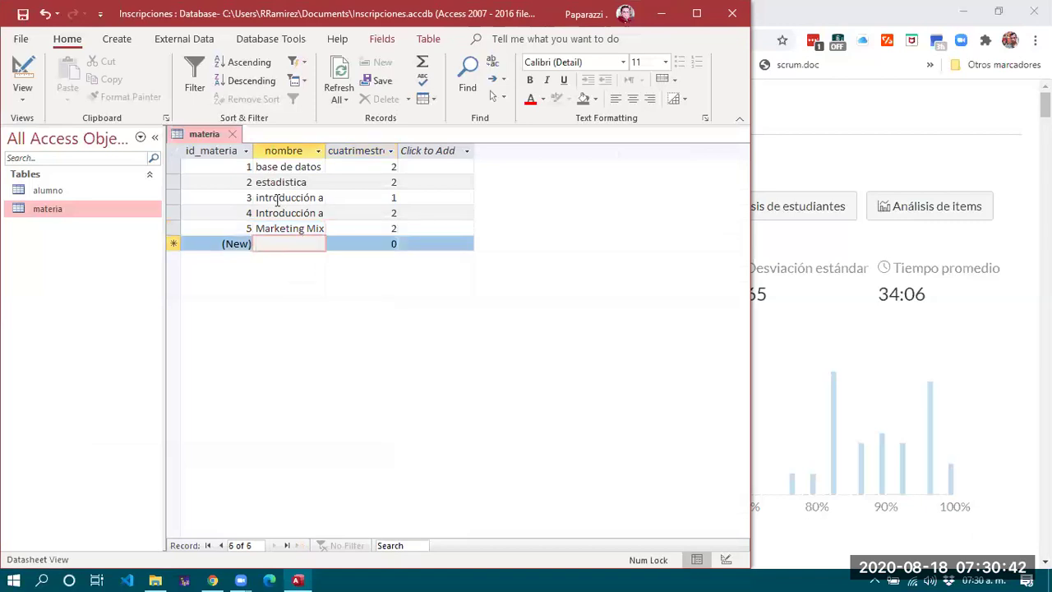
# Widen the cuatrimestre column in the materia table's datasheet.
pyautogui.moveTo(398, 150); pyautogui.dragTo(515, 151)
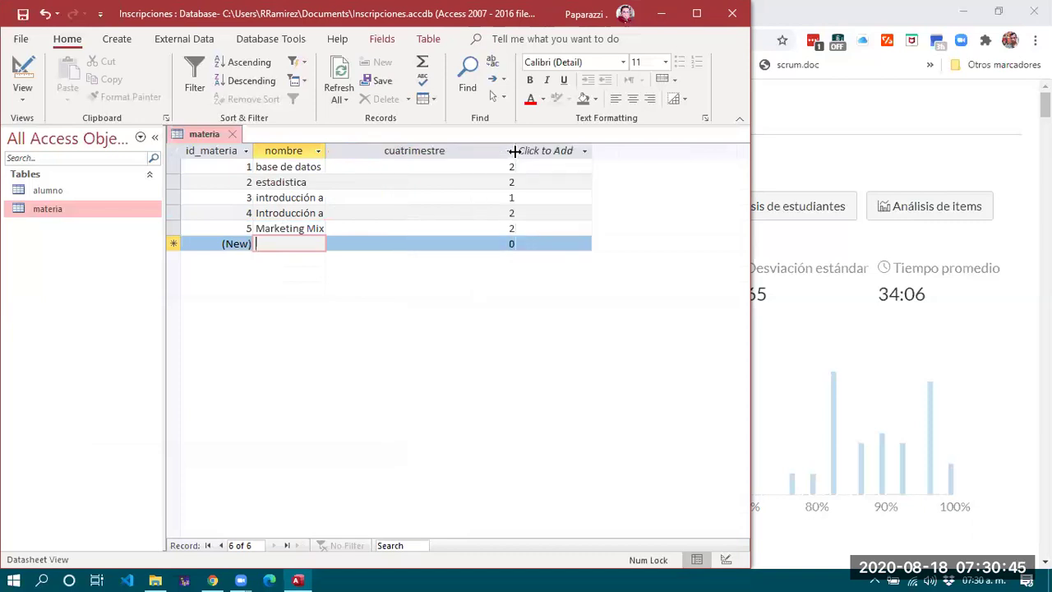
pyautogui.click(319, 151)
pyautogui.press('Escape')
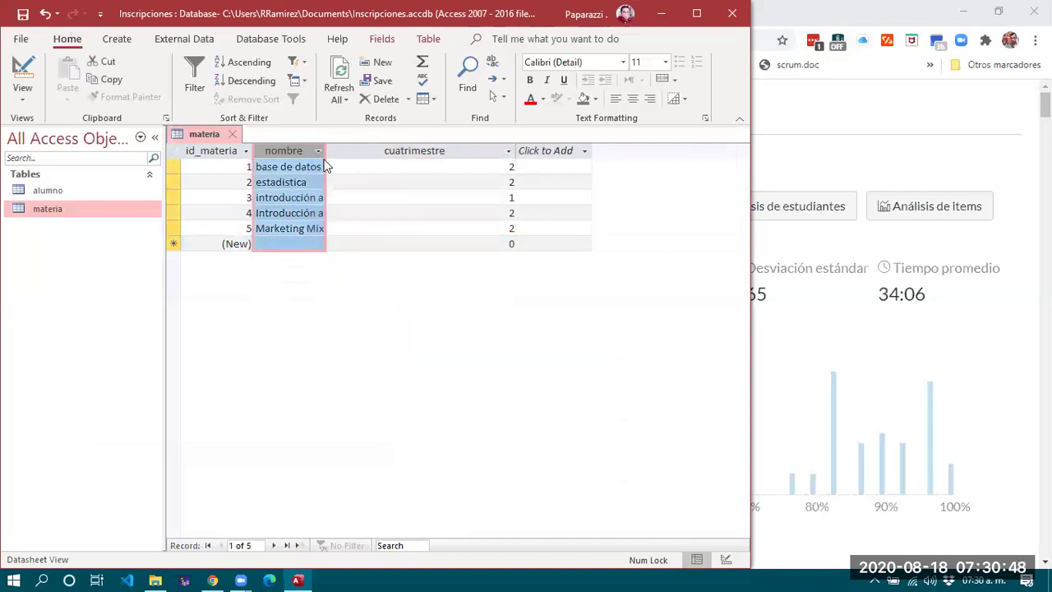
pyautogui.click(292, 197)
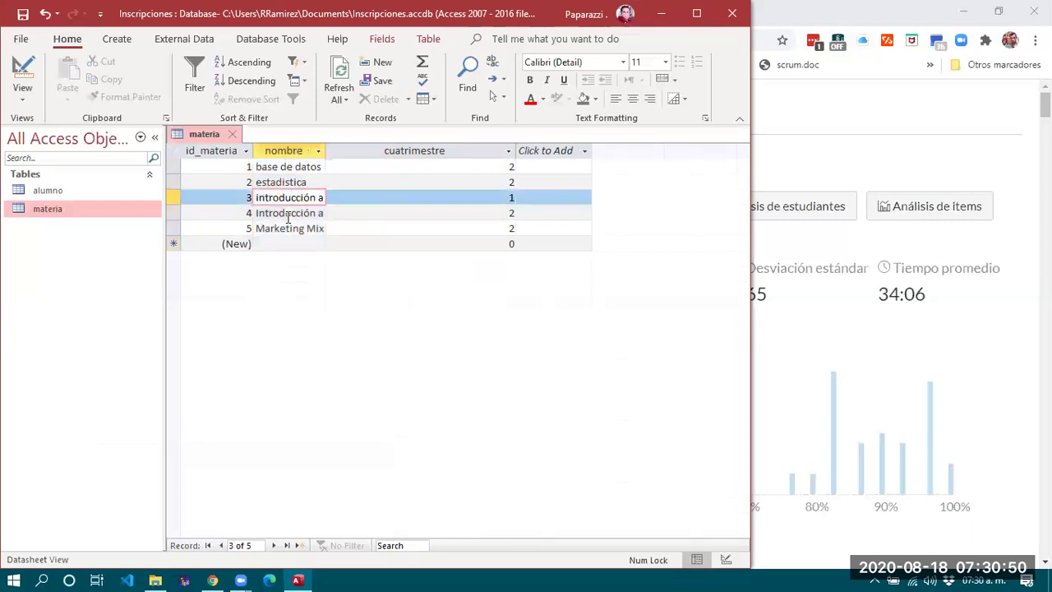
# Close the materia table, saving the widened column layout.
pyautogui.click(233, 135)
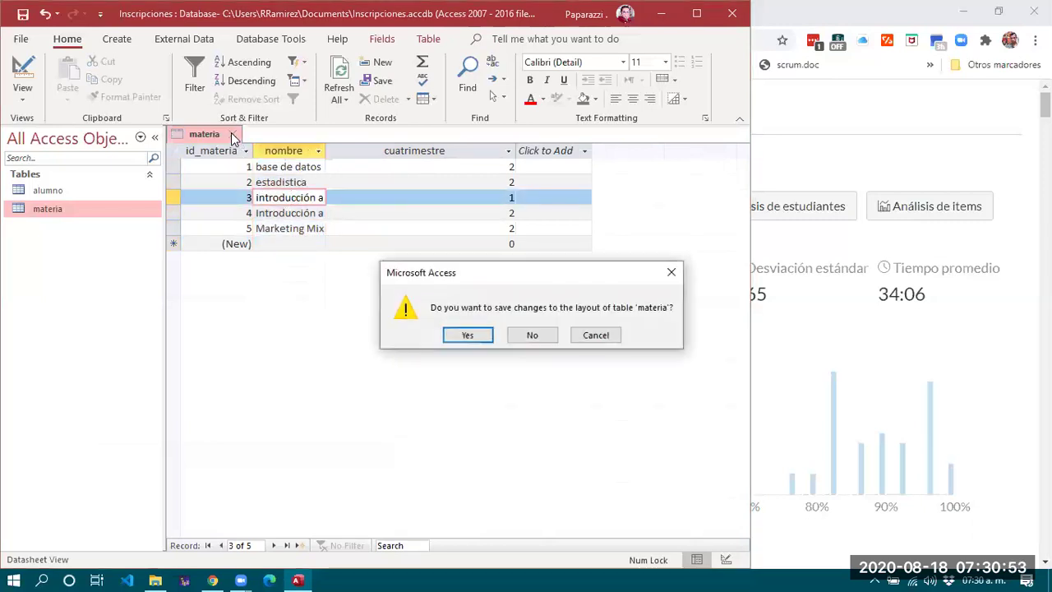
pyautogui.click(465, 334)
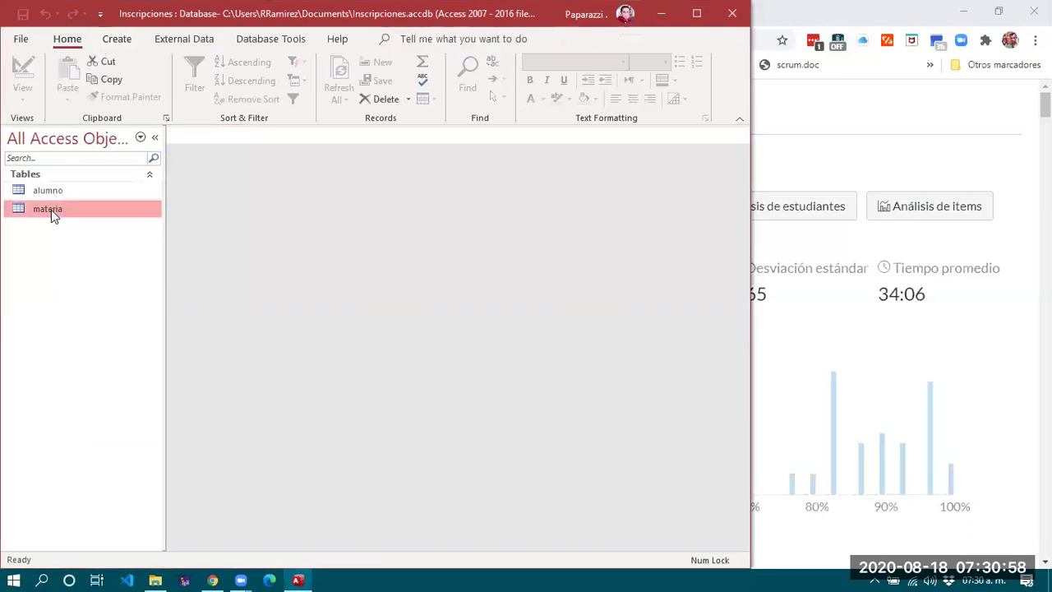
pyautogui.click(120, 39)
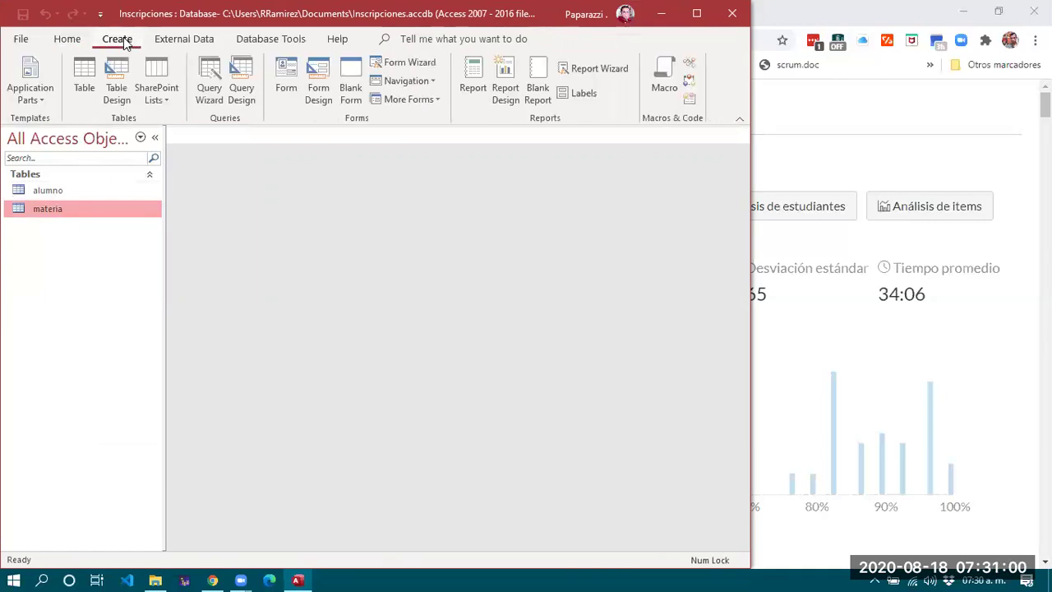
# Design a new table with Short Text fields matricula and id_materia, plus a calificacion field.
pyautogui.click(119, 83)
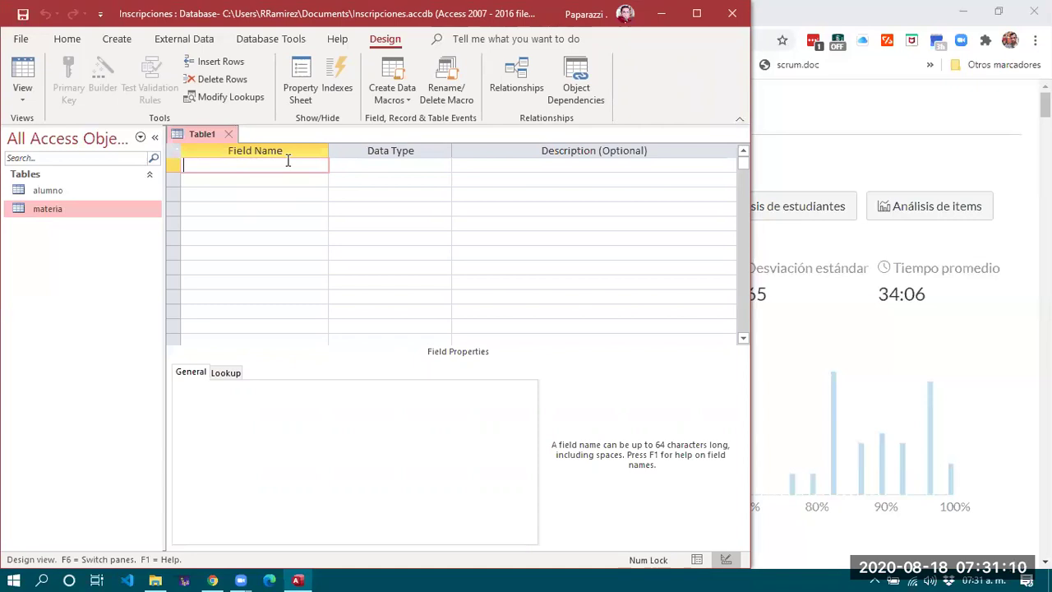
pyautogui.write('matricula')
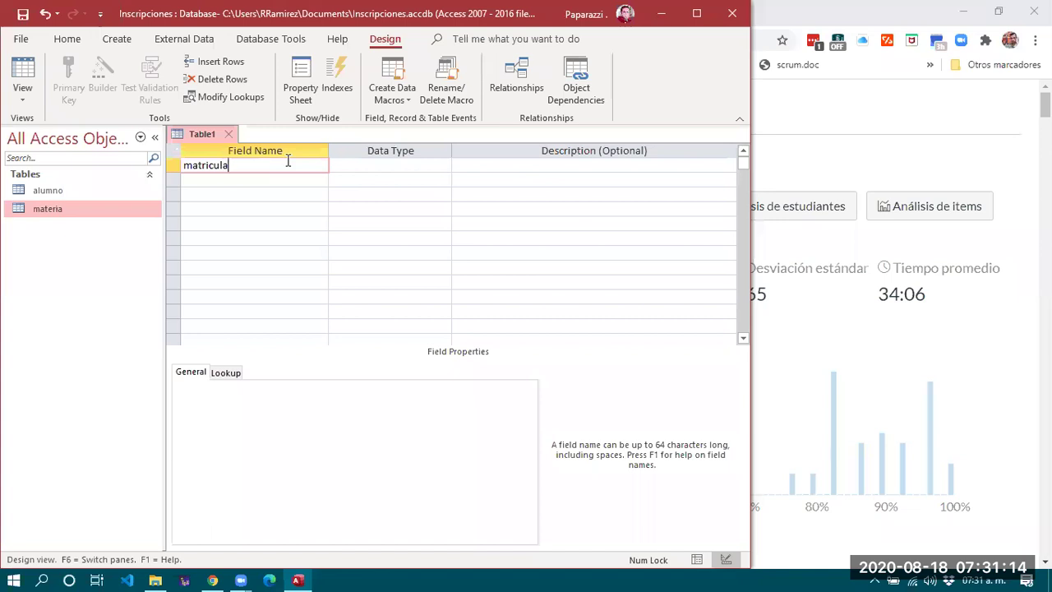
pyautogui.click(281, 178)
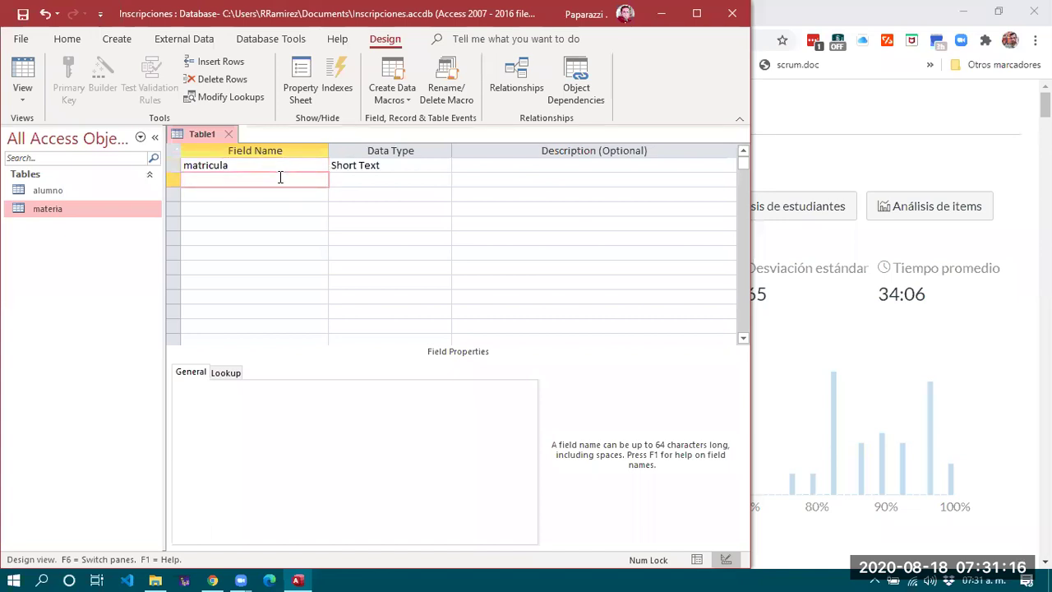
pyautogui.write('id_mate')
pyautogui.click(261, 192)
pyautogui.write('calificacion')
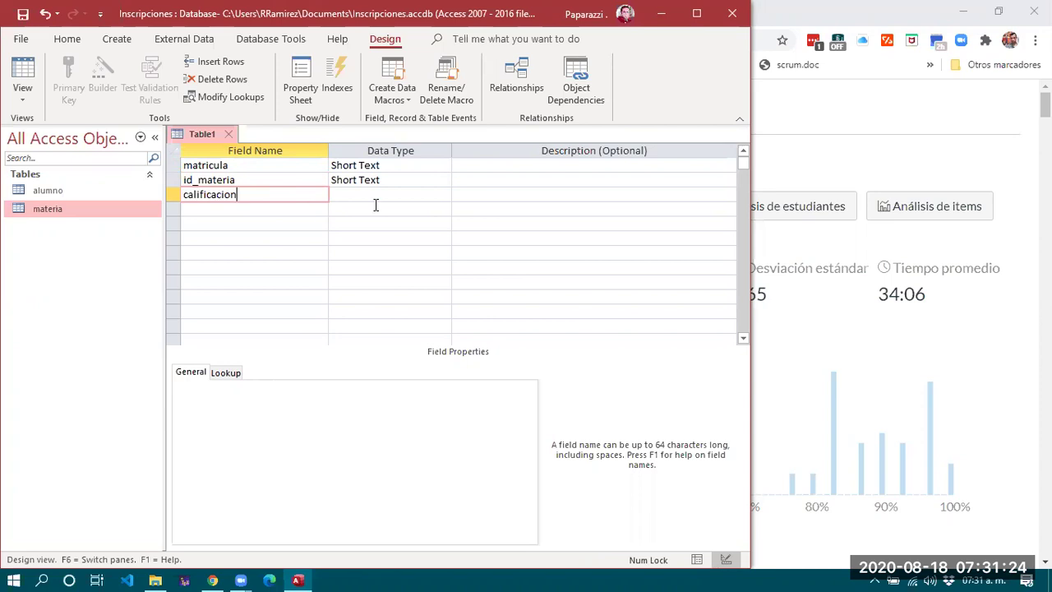
pyautogui.click(383, 195)
# Make calificacion a Number field with Decimal field size and 2 decimal places.
pyautogui.click(443, 195)
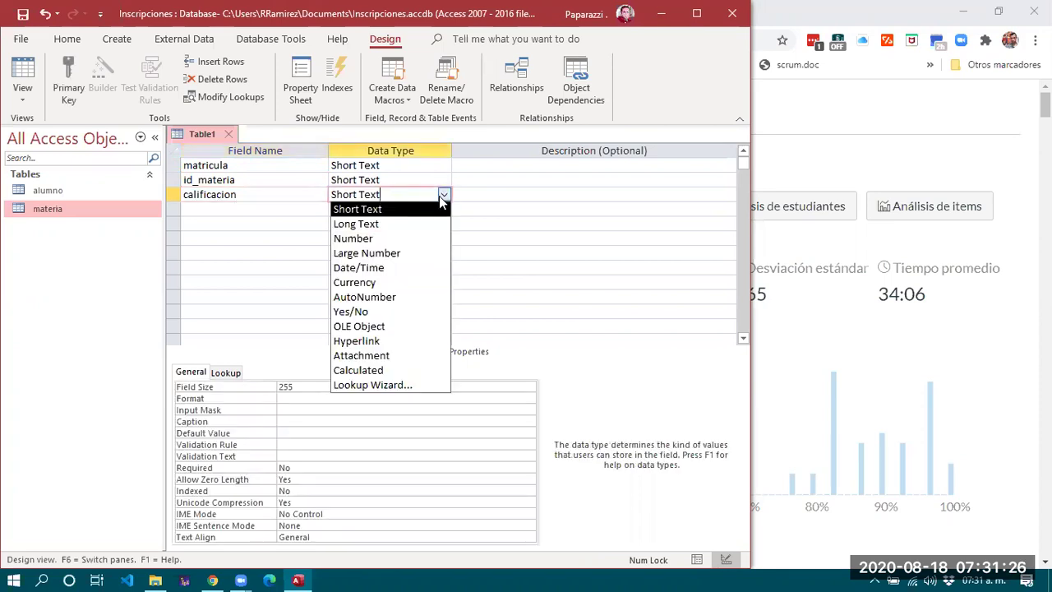
pyautogui.click(376, 237)
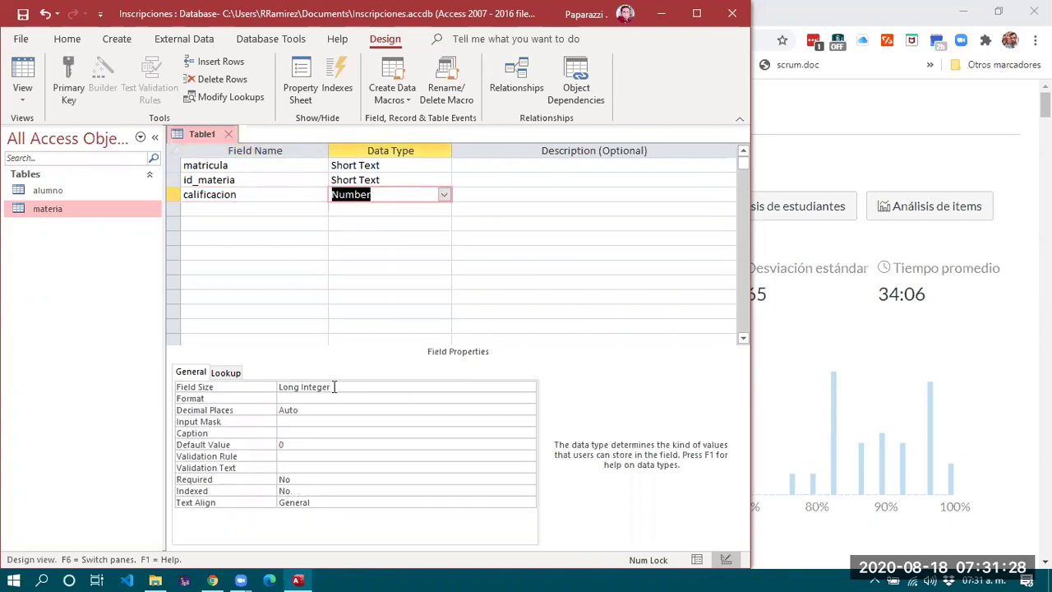
pyautogui.click(412, 385)
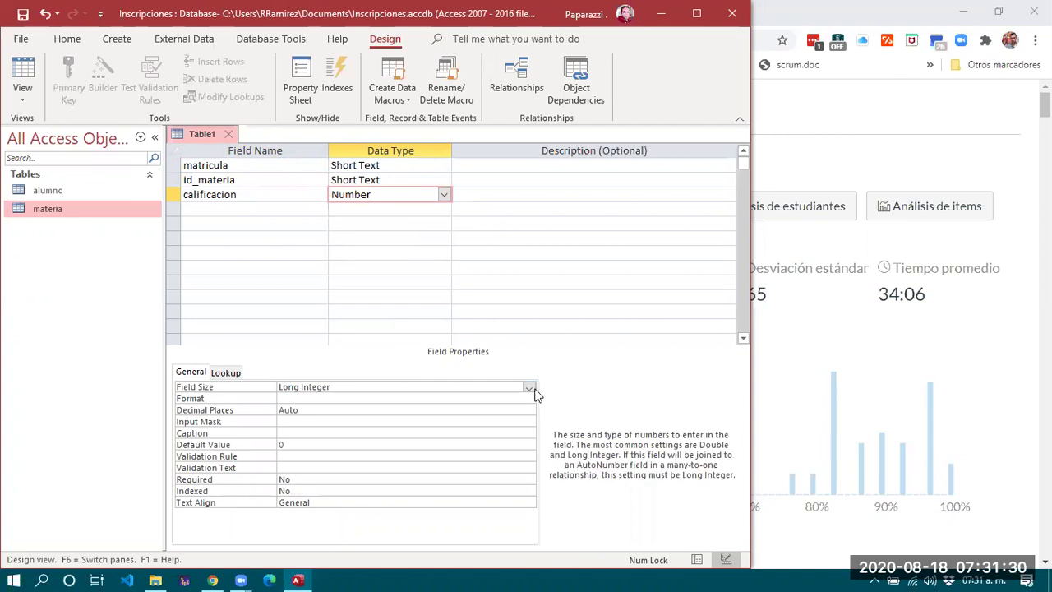
pyautogui.click(530, 387)
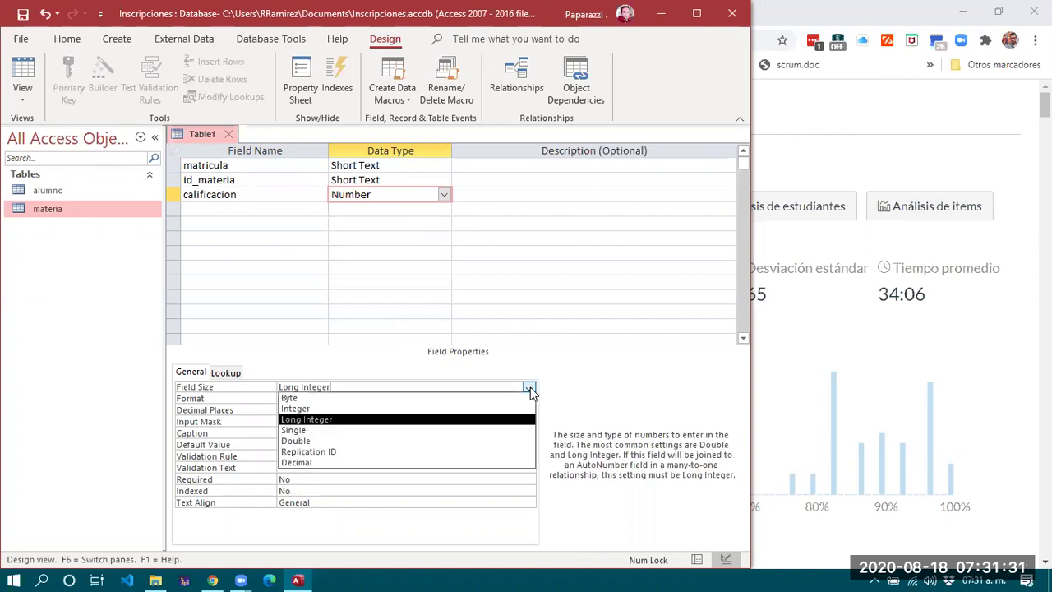
pyautogui.click(429, 463)
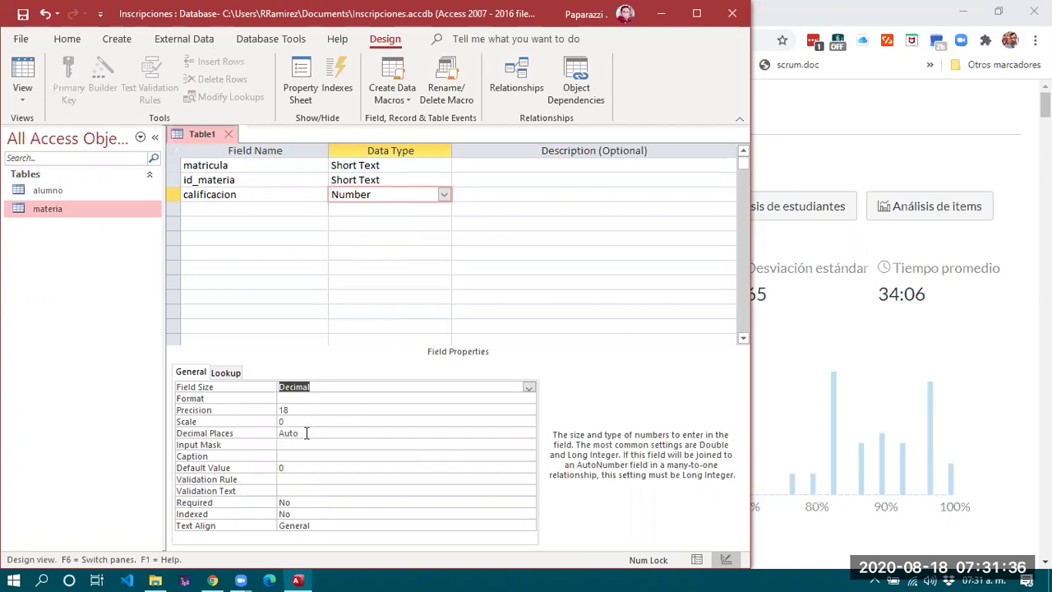
pyautogui.click(306, 433)
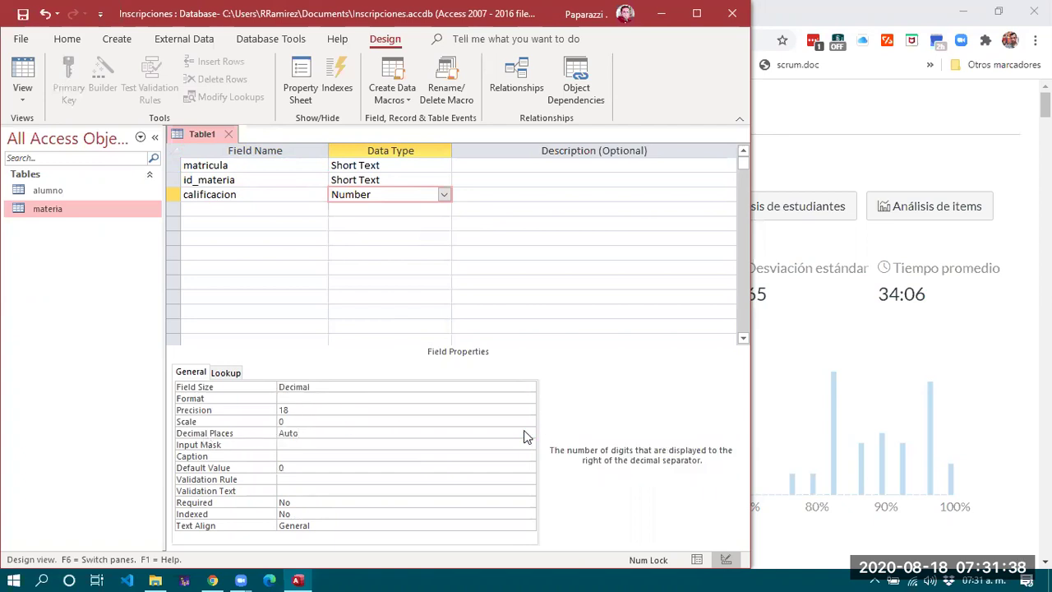
pyautogui.click(529, 433)
pyautogui.click(327, 292)
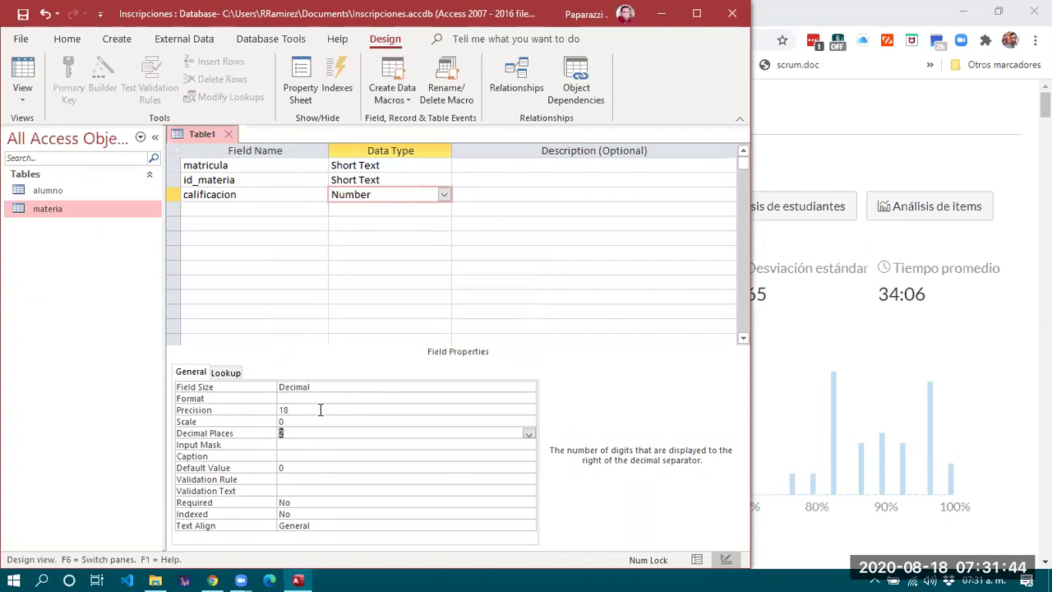
pyautogui.click(286, 208)
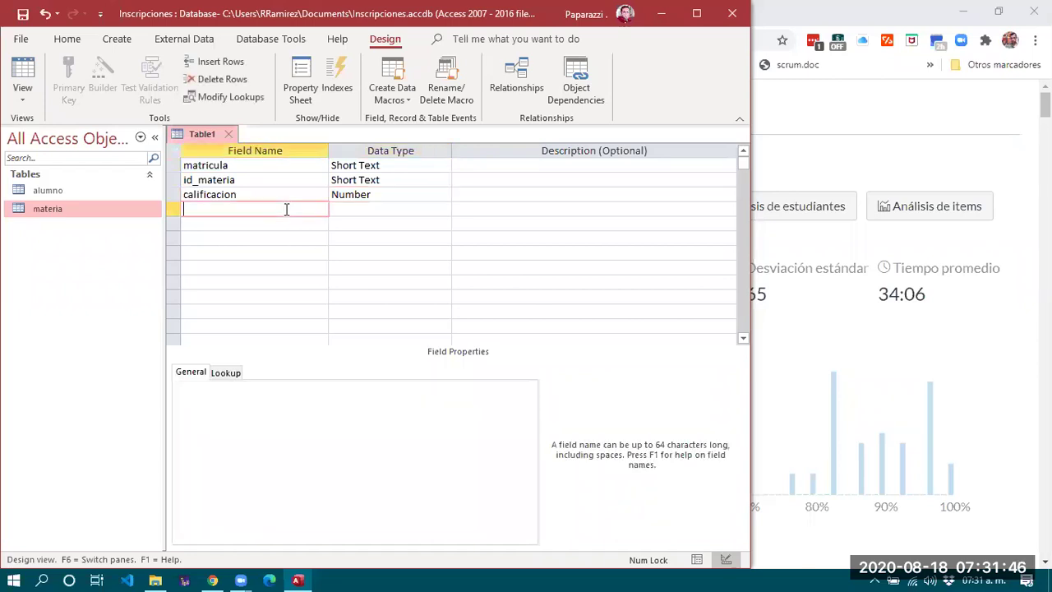
pyautogui.click(301, 191)
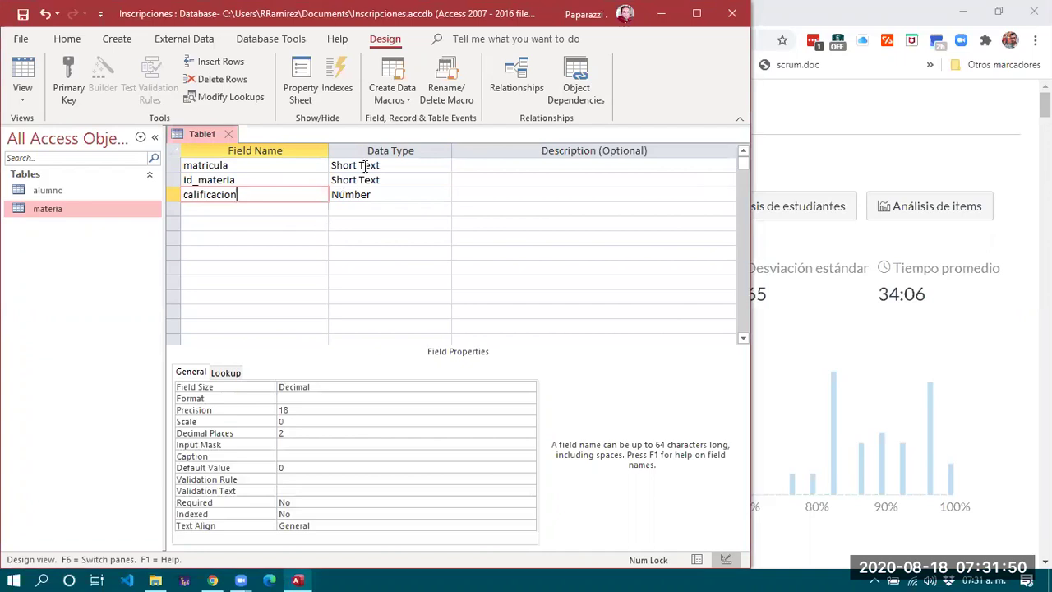
# Review the data types of the matricula and id_materia fields.
pyautogui.click(236, 167)
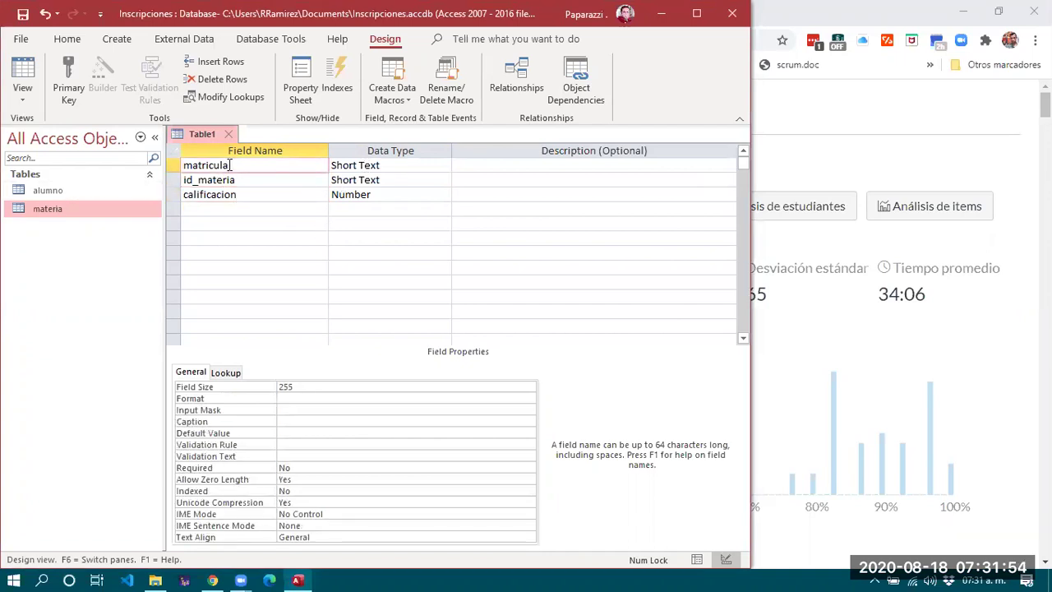
pyautogui.moveTo(191, 166); pyautogui.dragTo(310, 165)
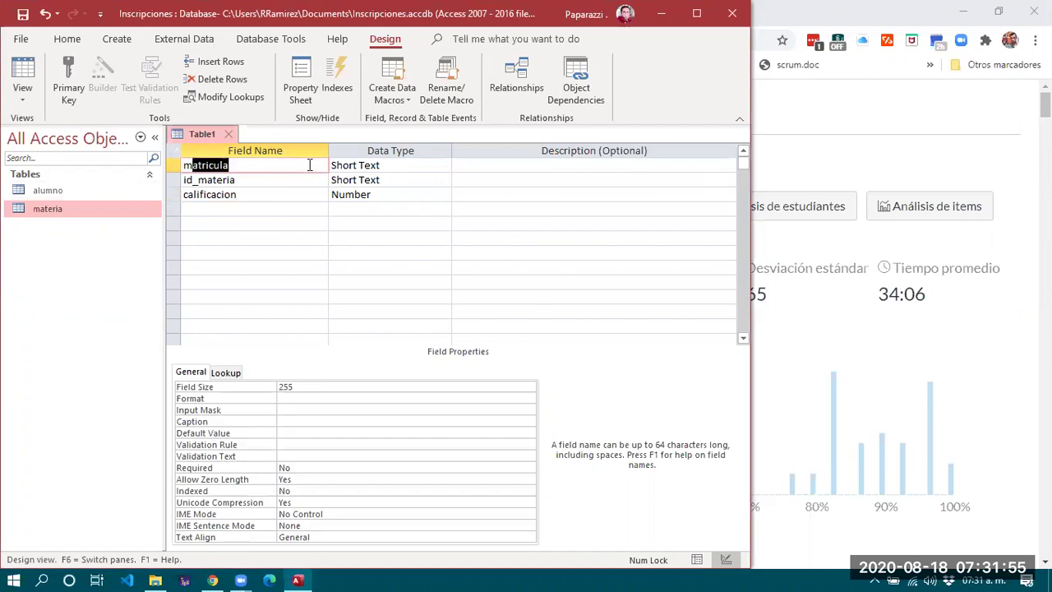
pyautogui.click(393, 165)
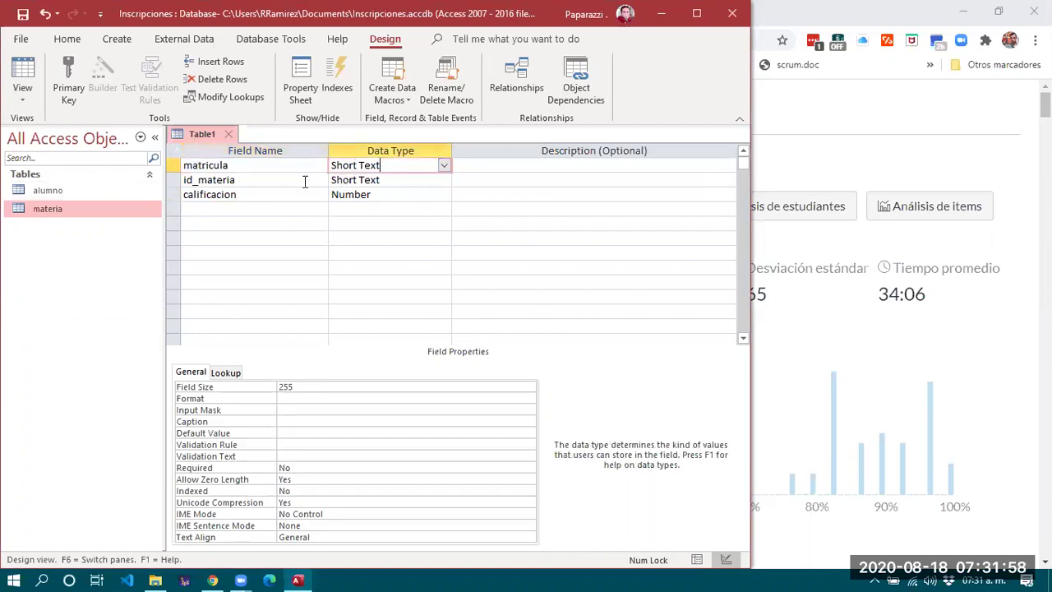
pyautogui.click(267, 180)
pyautogui.click(383, 179)
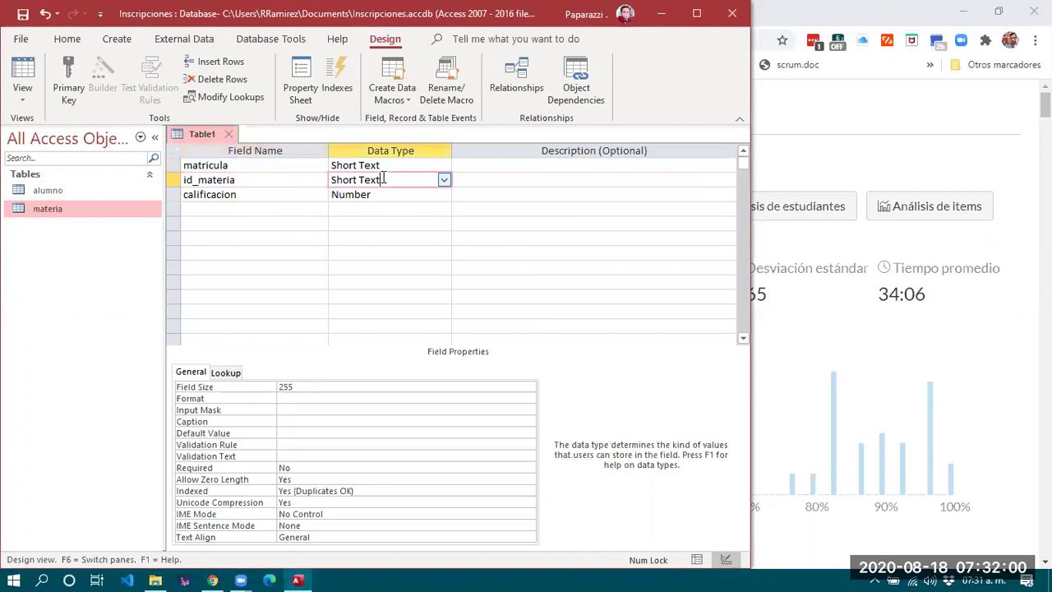
pyautogui.press('Up')
pyautogui.click(244, 167)
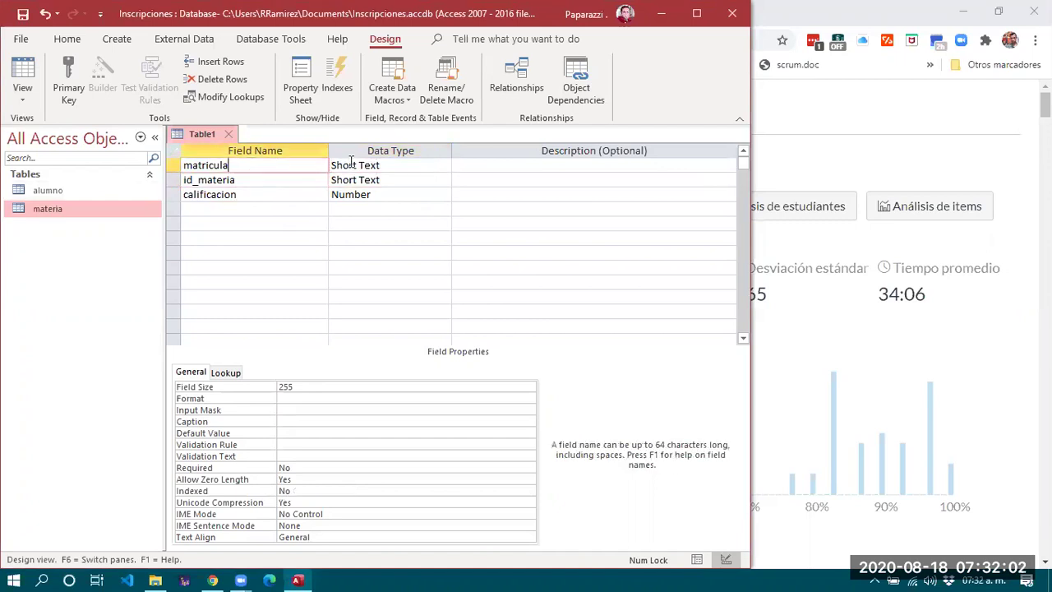
# View alumno in Design View to confirm matricula is AutoNumber Long Integer, then return to Table1.
pyautogui.doubleClick(51, 190)
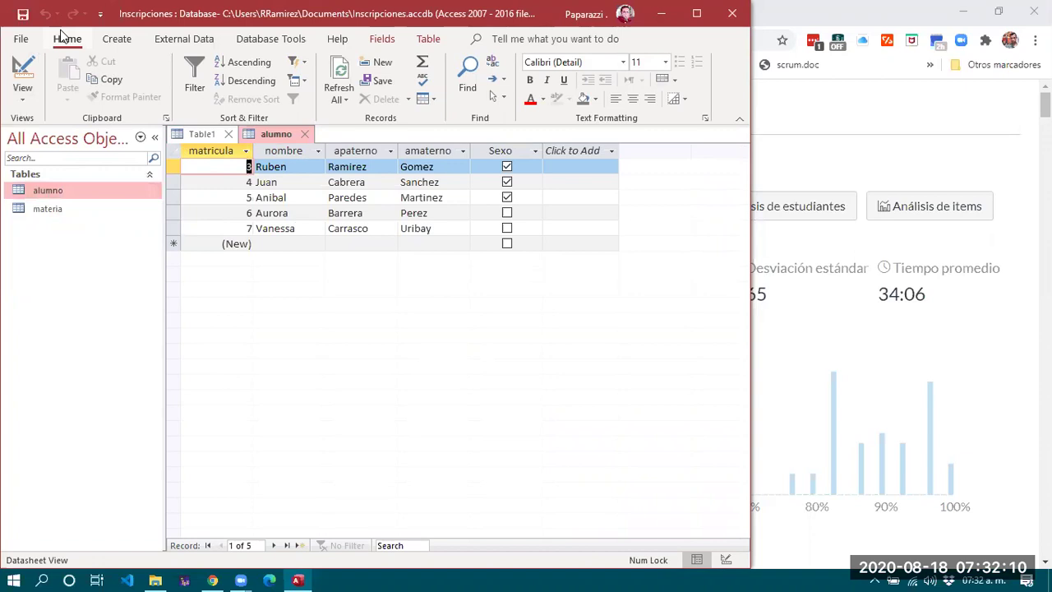
pyautogui.click(23, 71)
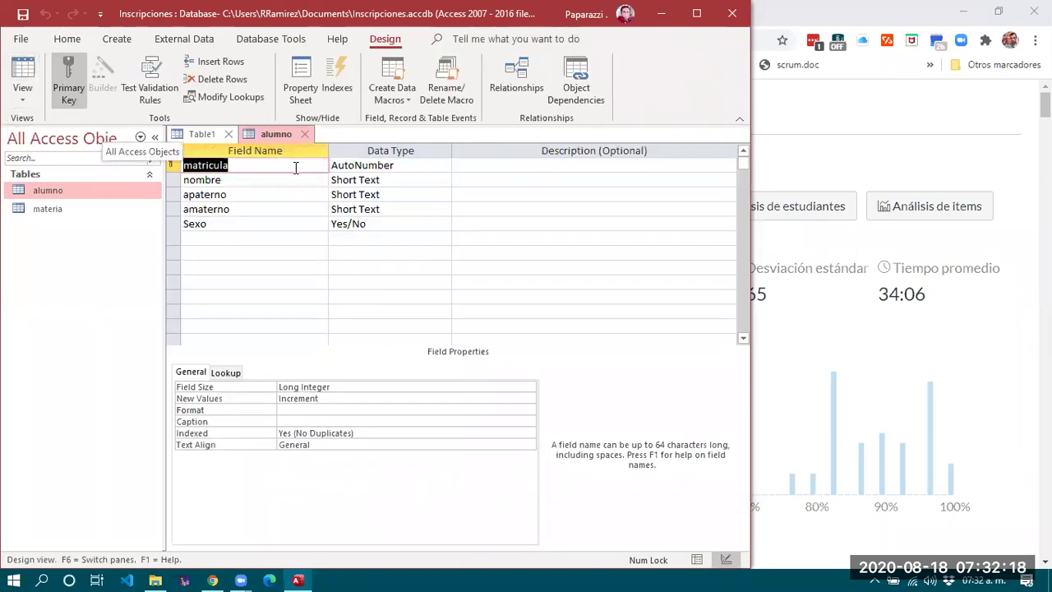
pyautogui.click(377, 165)
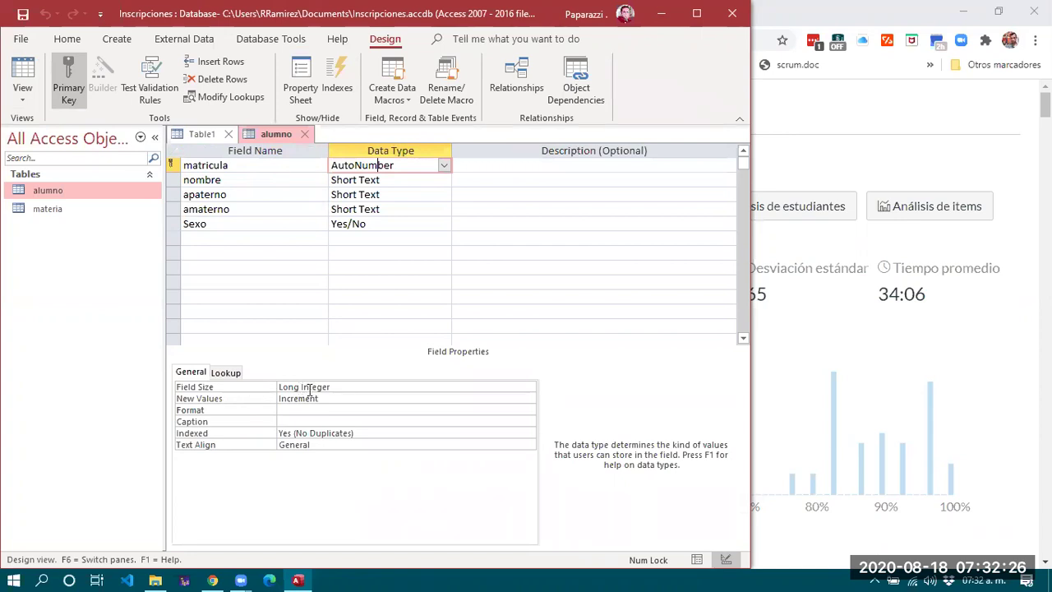
pyautogui.click(376, 390)
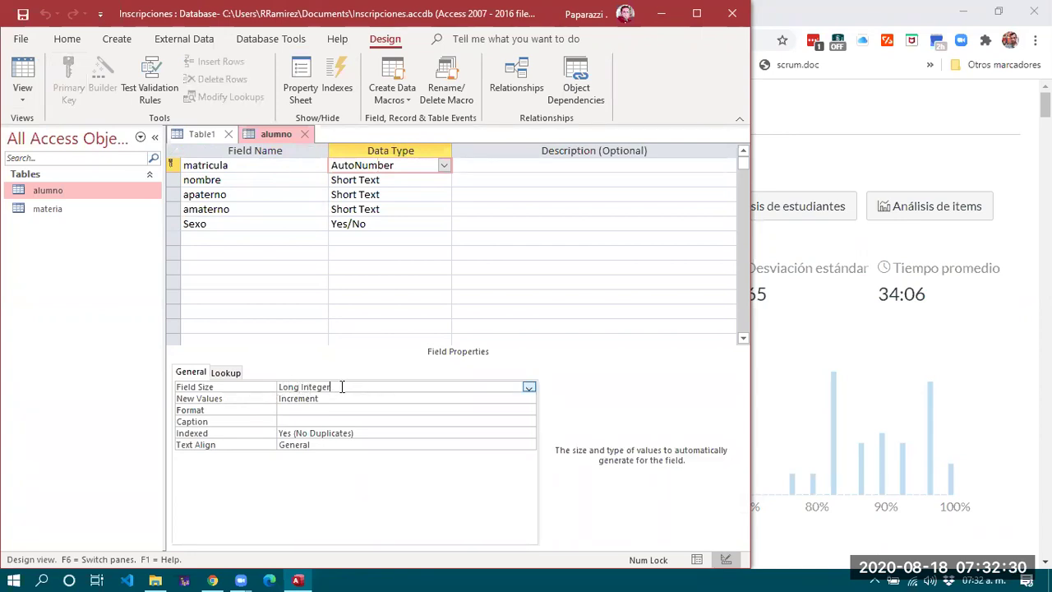
pyautogui.click(201, 134)
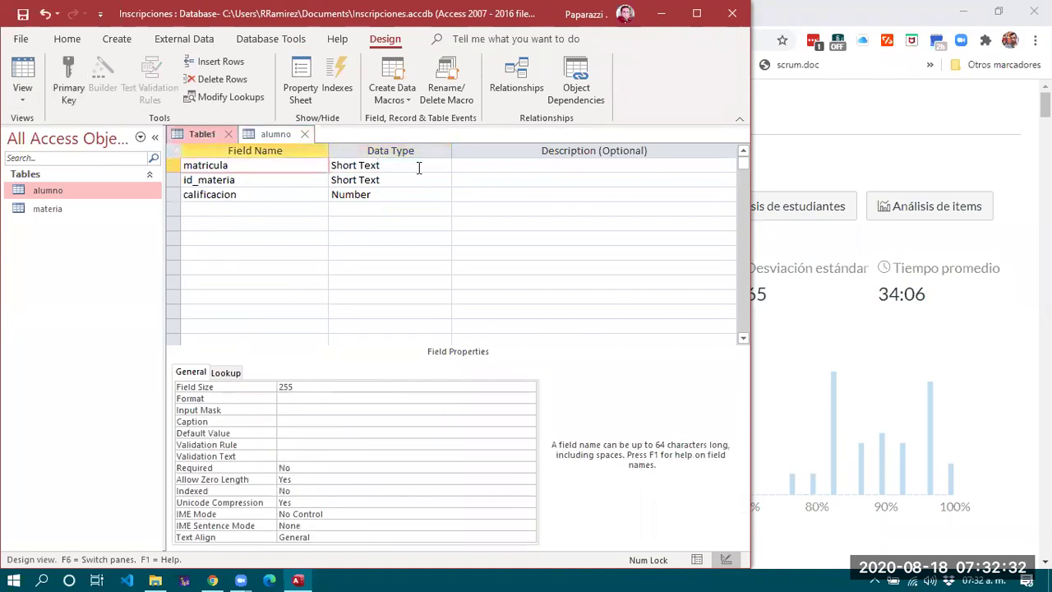
# Make Table1's matricula a Number field with Long Integer size.
pyautogui.click(421, 166)
pyautogui.click(443, 165)
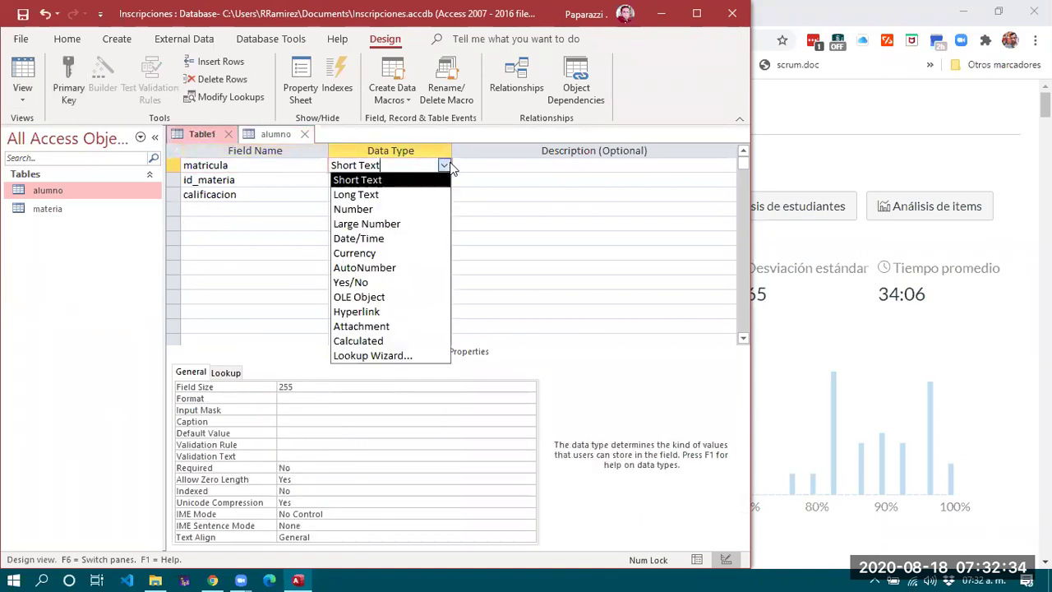
pyautogui.click(396, 209)
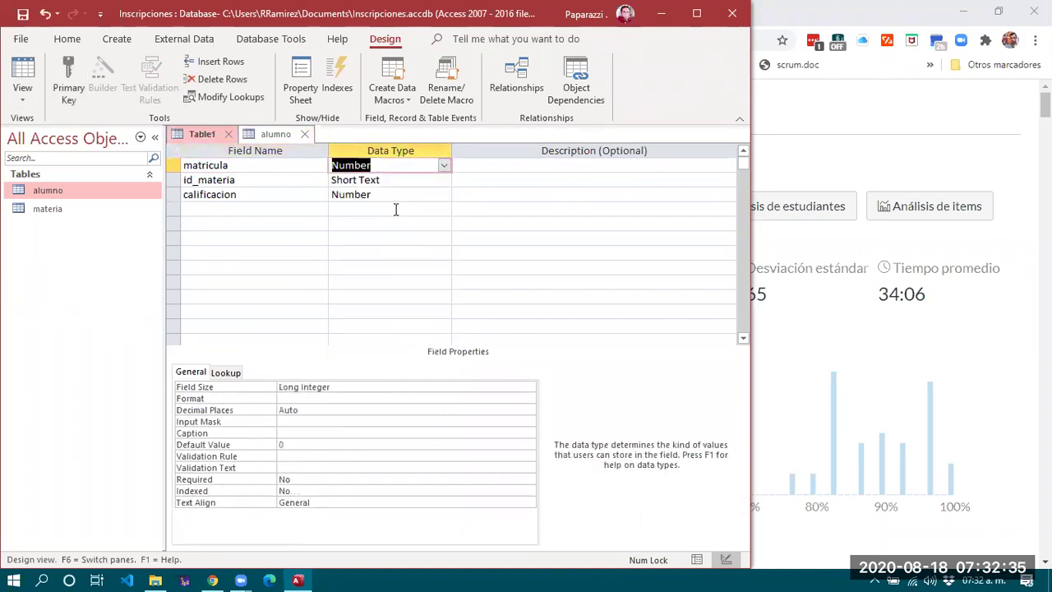
pyautogui.click(526, 387)
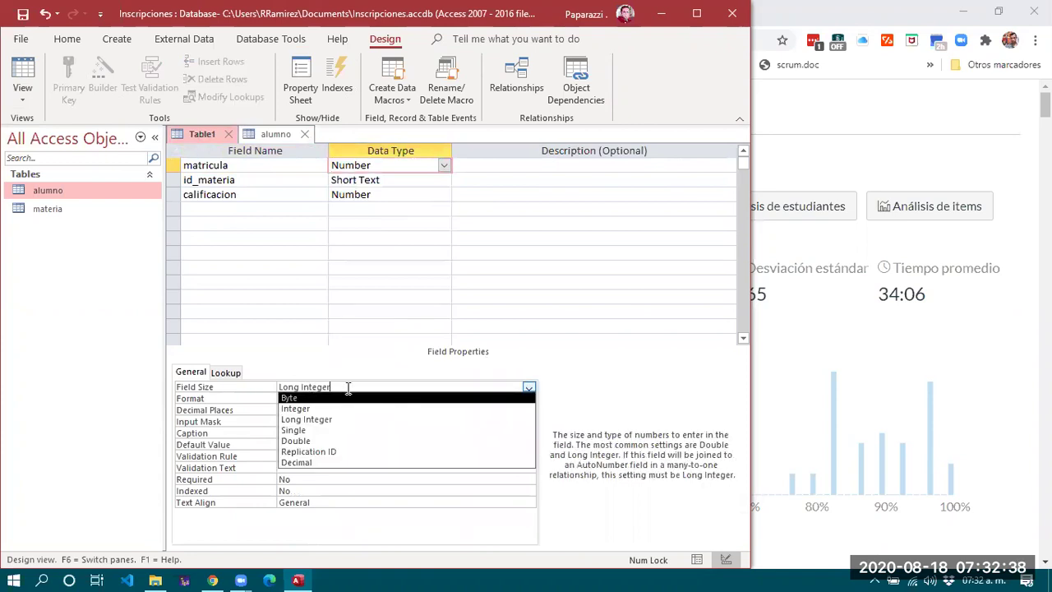
pyautogui.click(265, 375)
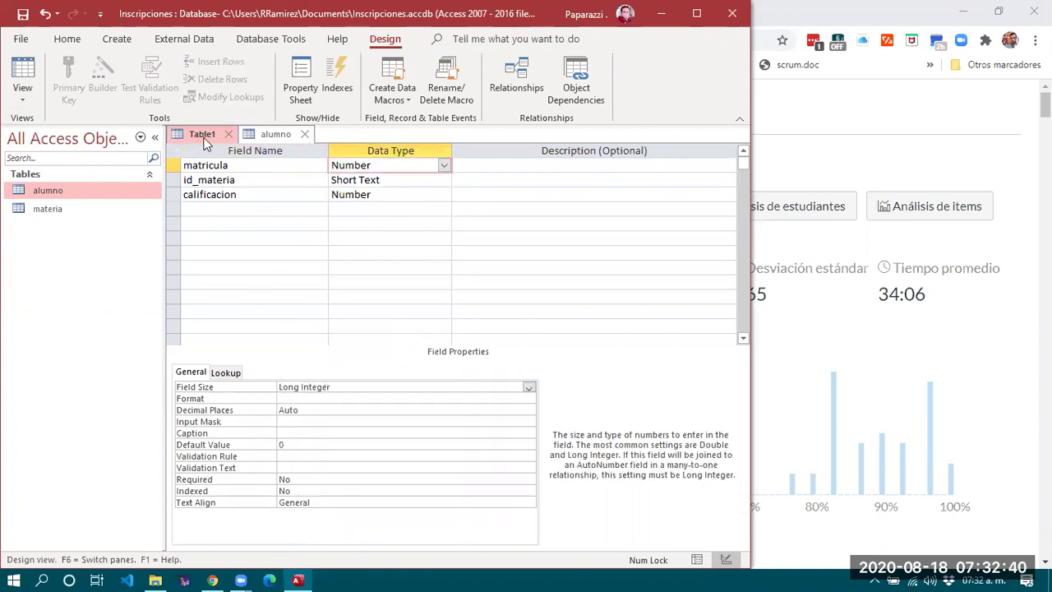
# Open materia in Design View to check id_materia's Long Integer field size.
pyautogui.doubleClick(46, 209)
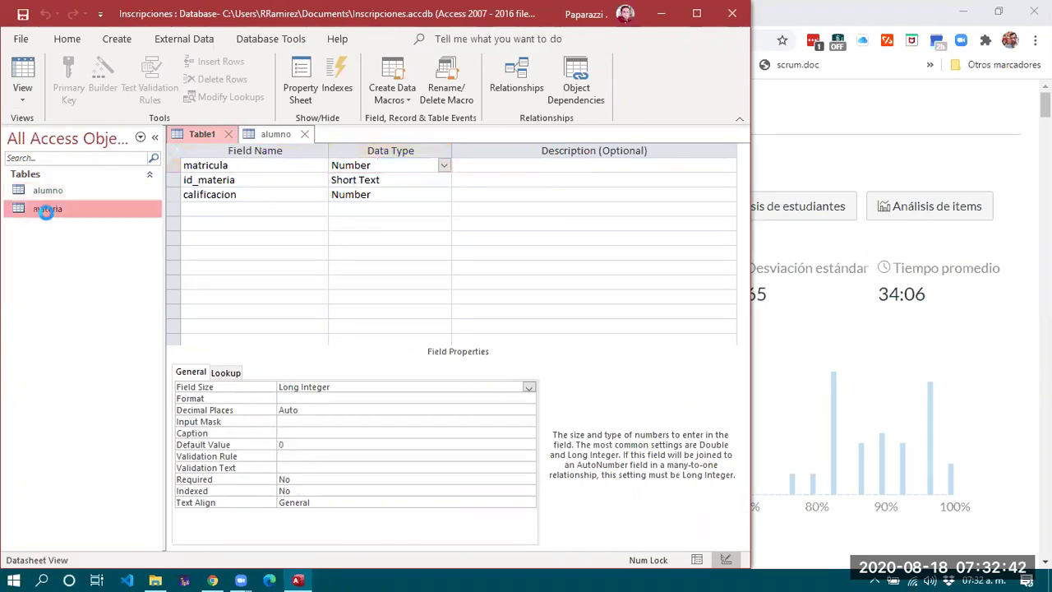
pyautogui.click(21, 105)
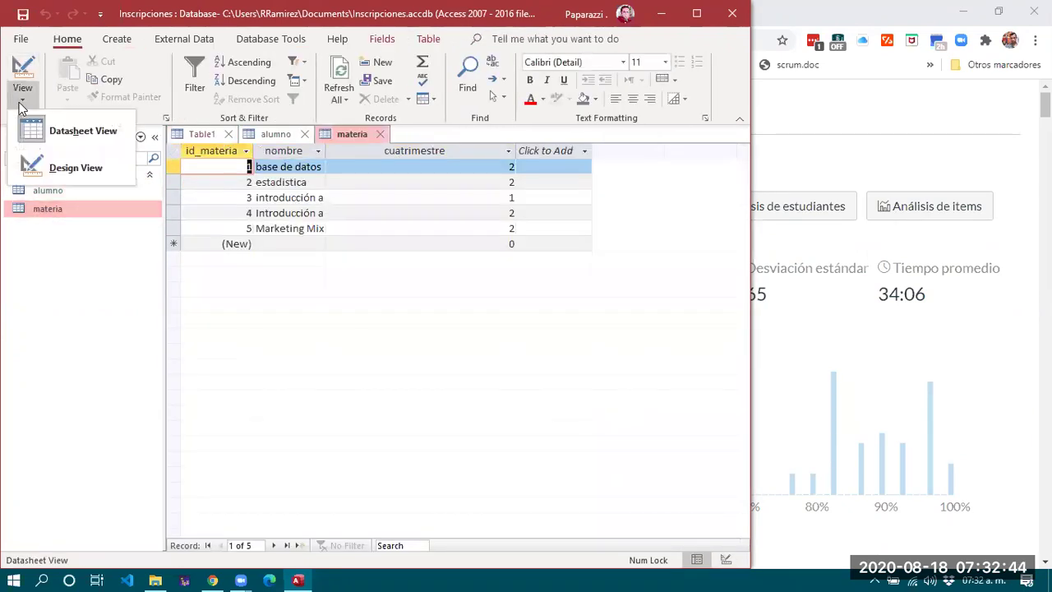
pyautogui.click(49, 169)
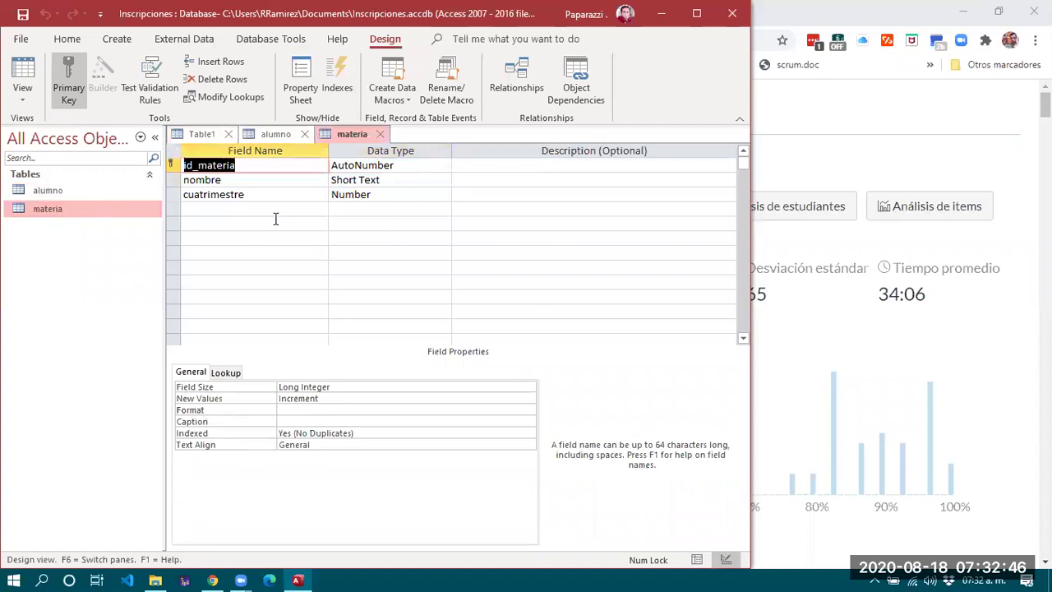
pyautogui.click(366, 165)
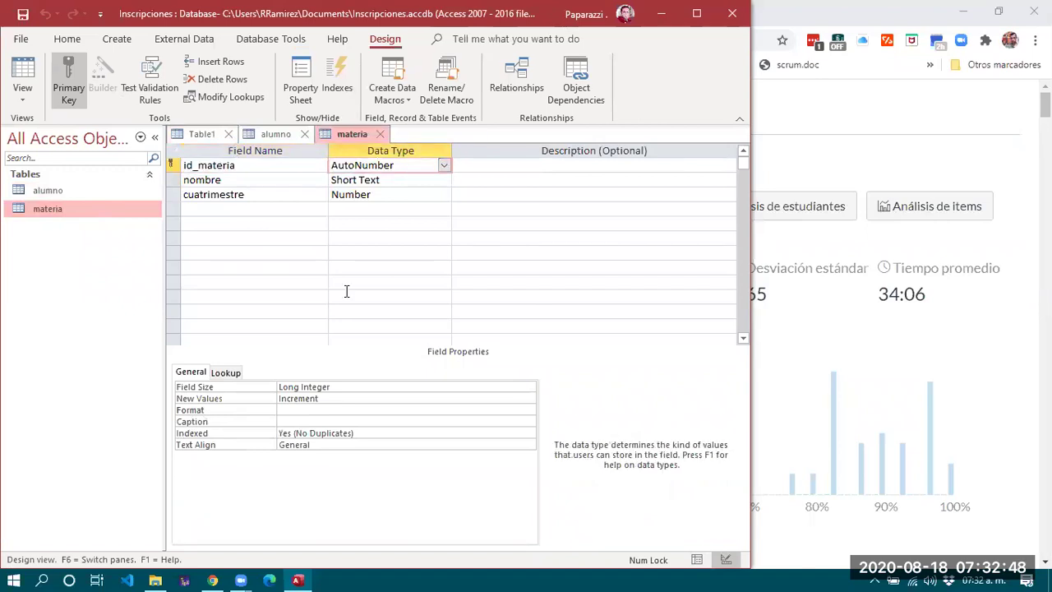
pyautogui.click(335, 386)
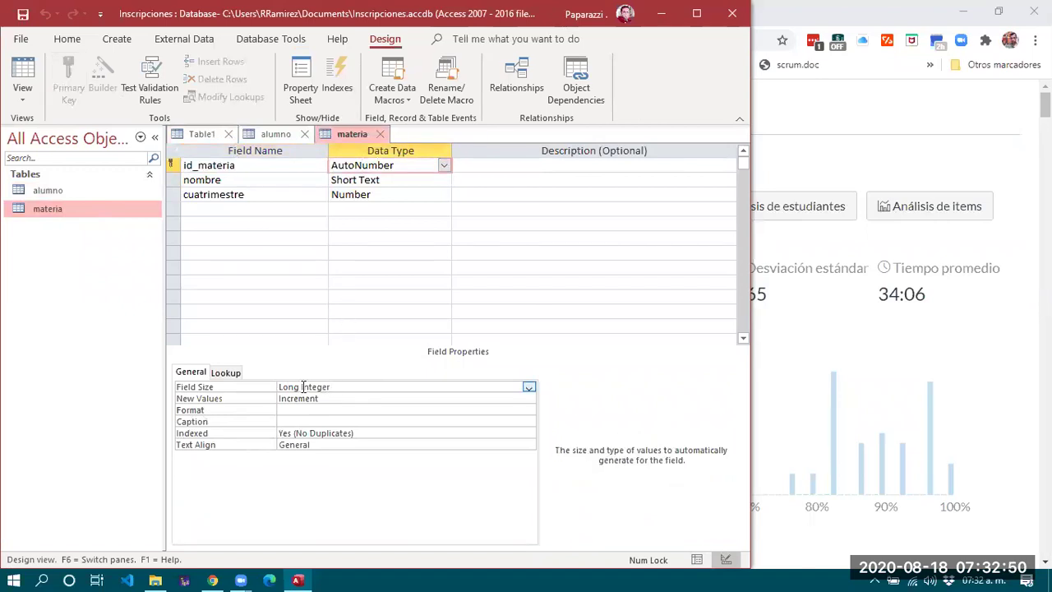
pyautogui.moveTo(332, 386); pyautogui.dragTo(265, 387)
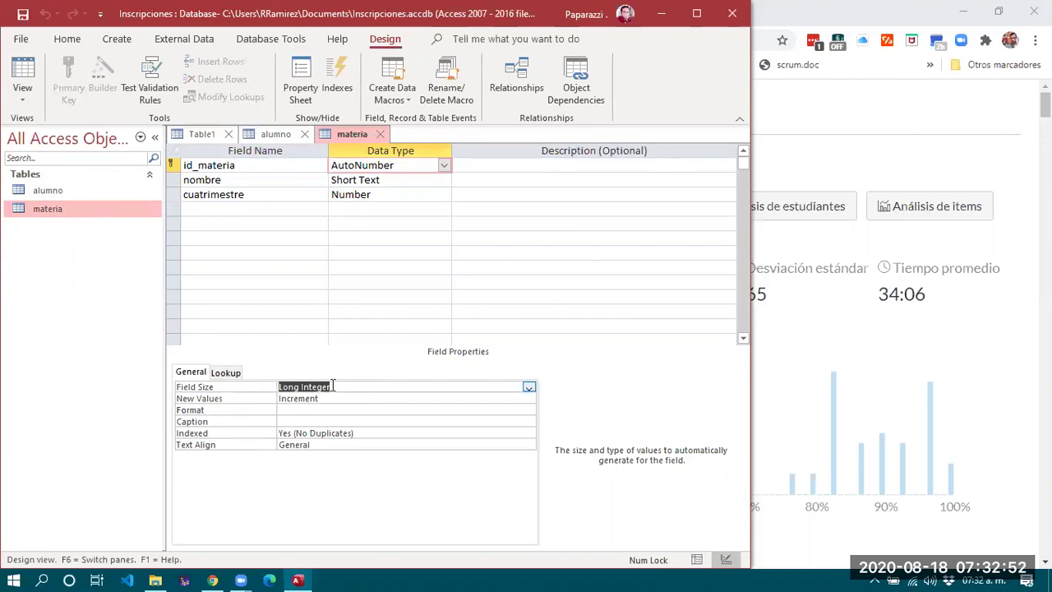
# In Table1, change id_materia's data type to Number.
pyautogui.click(197, 138)
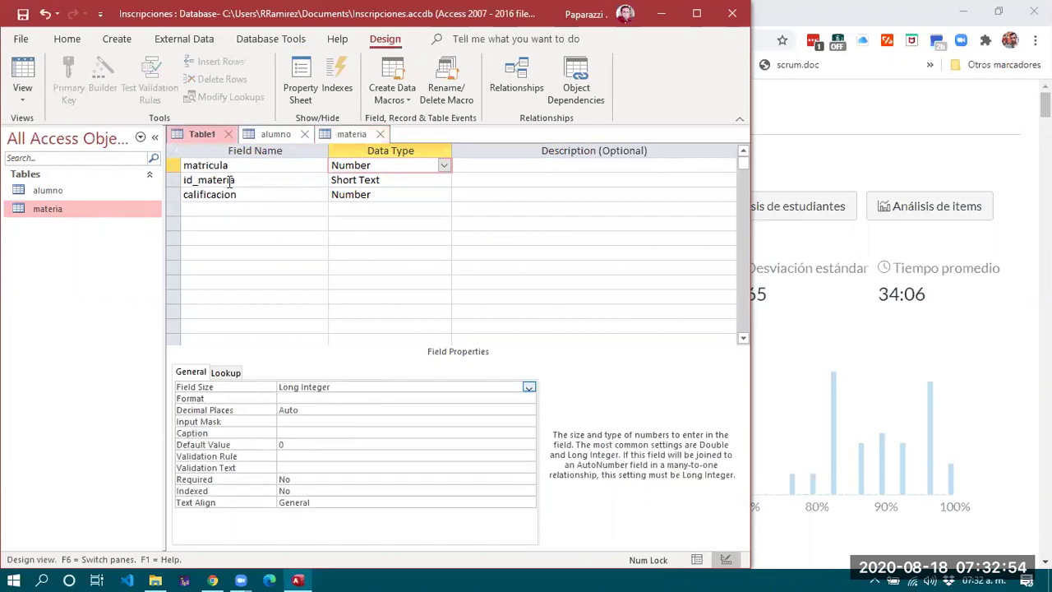
pyautogui.click(188, 180)
pyautogui.click(391, 180)
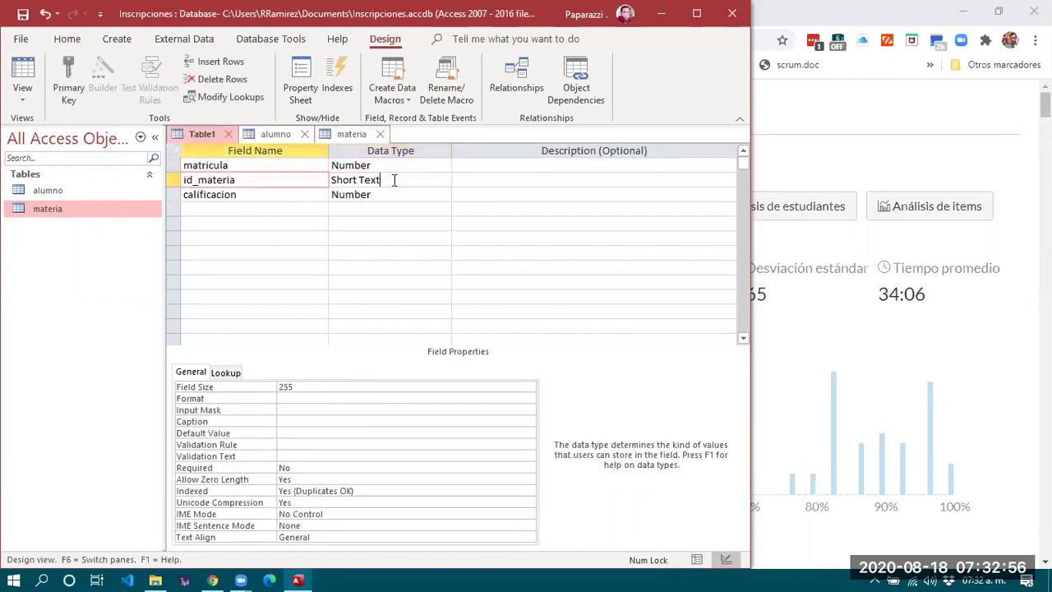
pyautogui.click(444, 180)
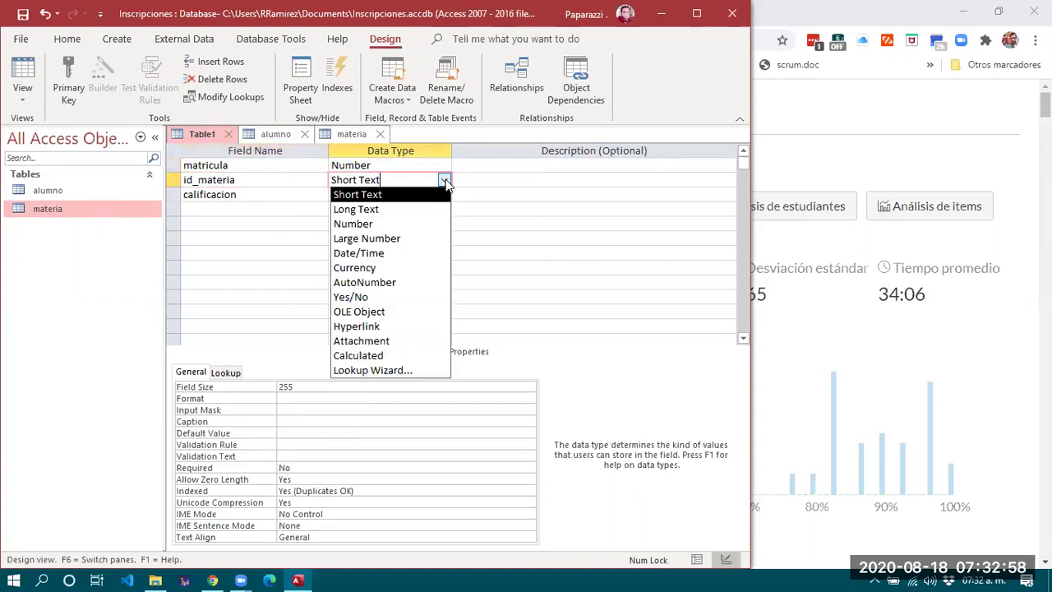
pyautogui.click(397, 220)
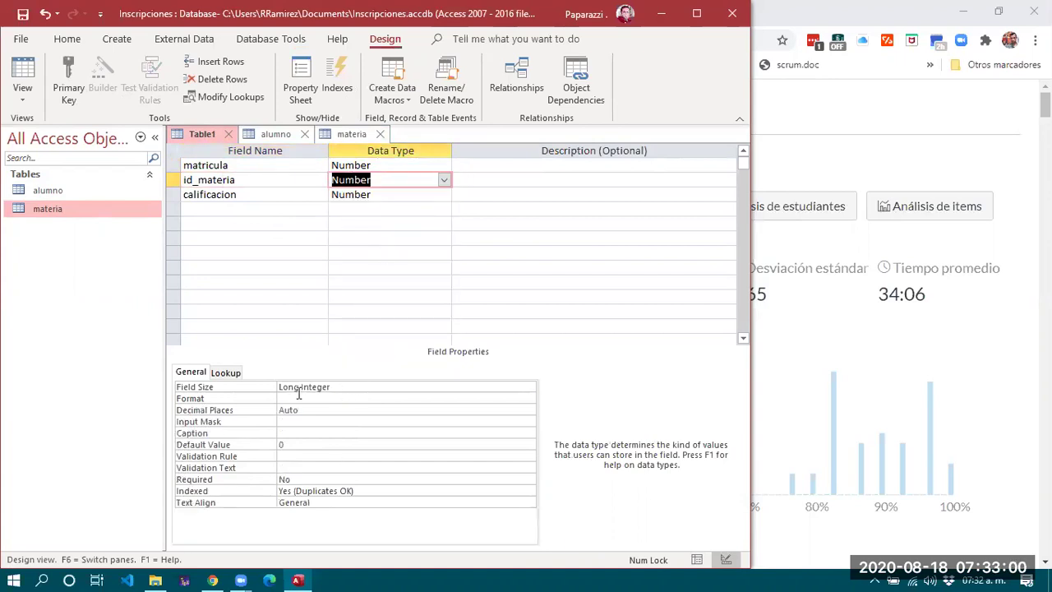
pyautogui.click(274, 179)
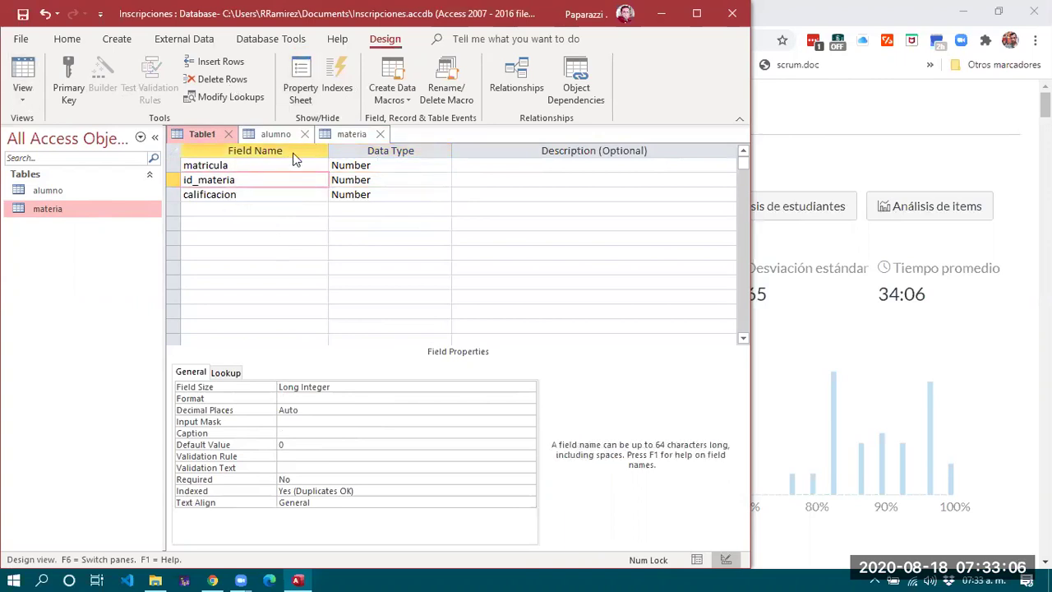
# Save Table1 as 'inscripciones' without a primary key.
pyautogui.click(229, 134)
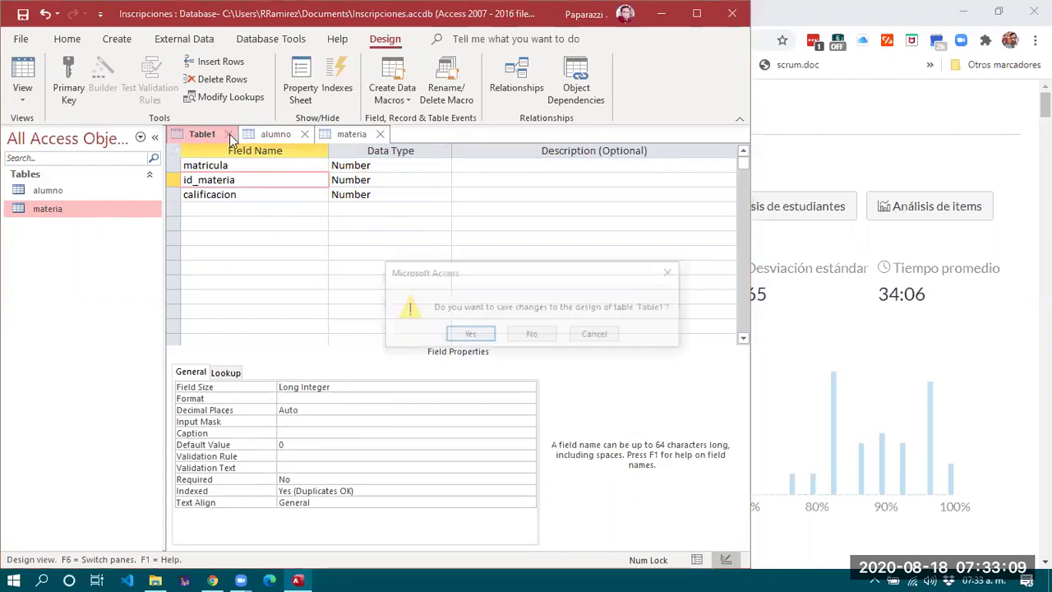
pyautogui.click(468, 334)
pyautogui.click(383, 205)
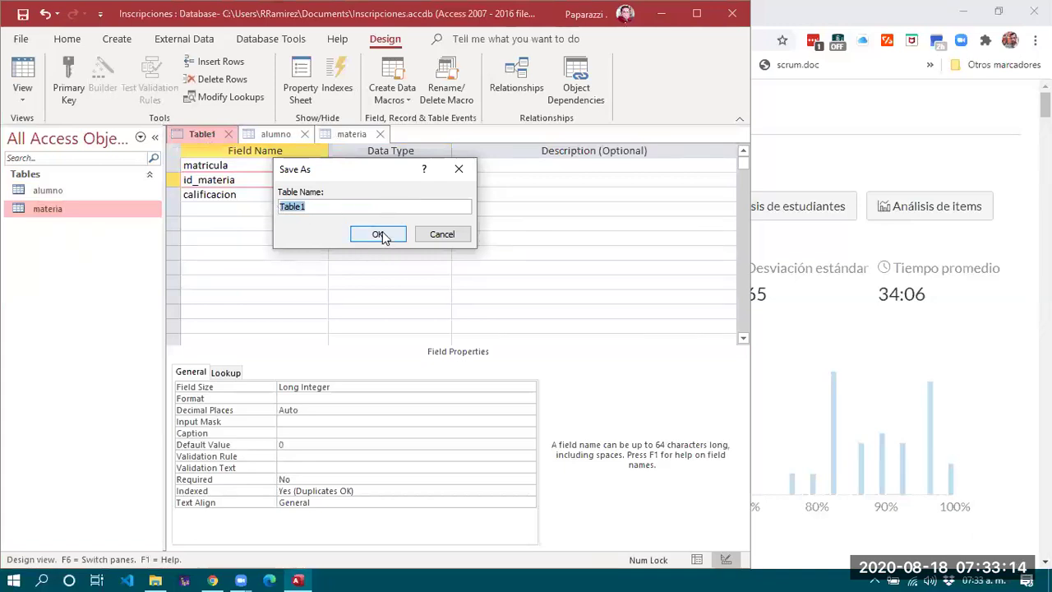
pyautogui.write('inscripciones')
pyautogui.click(379, 235)
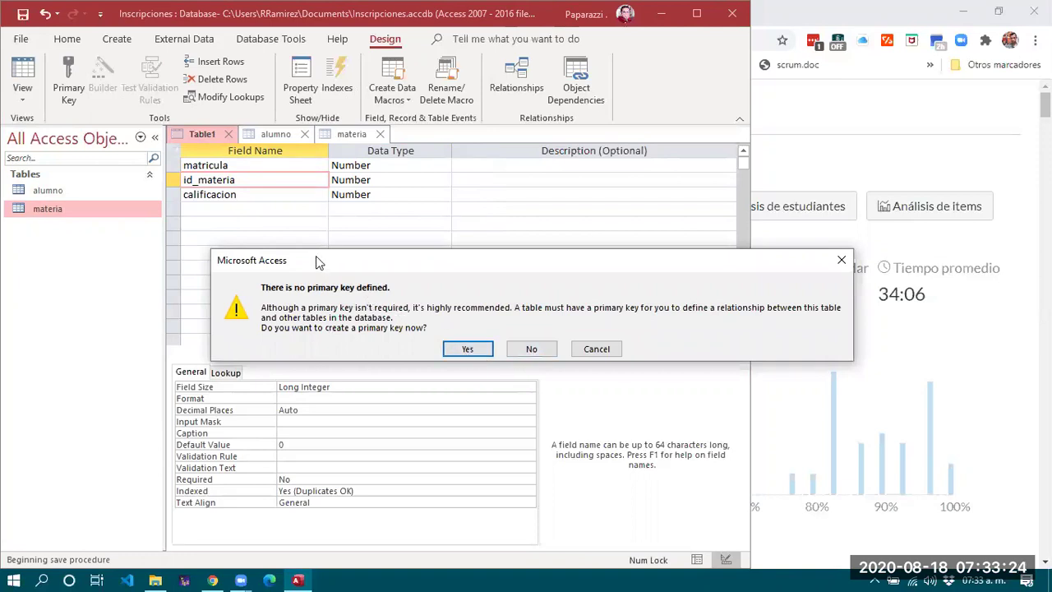
pyautogui.moveTo(333, 264); pyautogui.dragTo(147, 261)
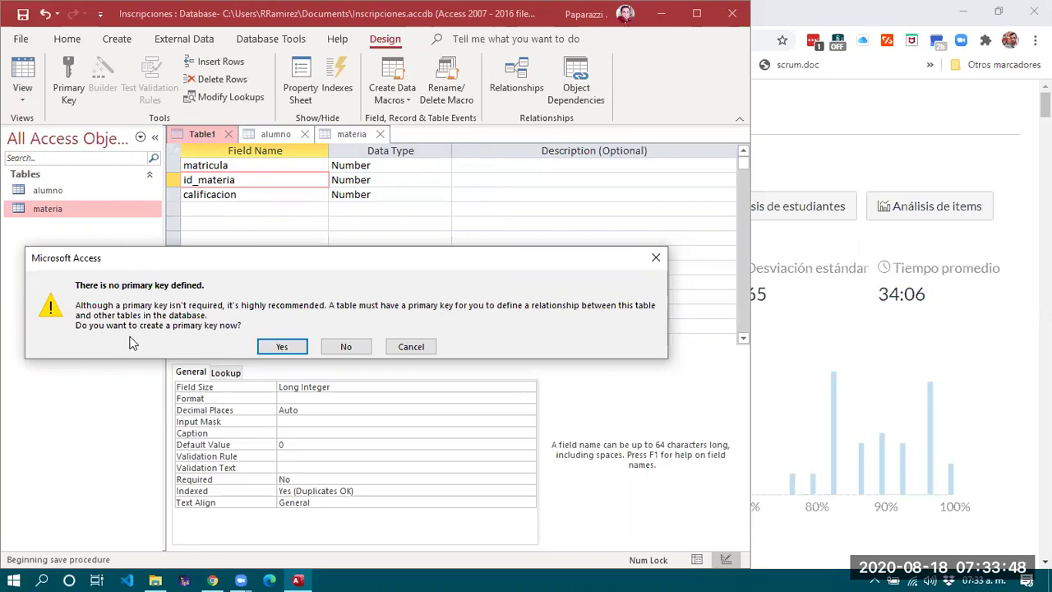
pyautogui.click(346, 347)
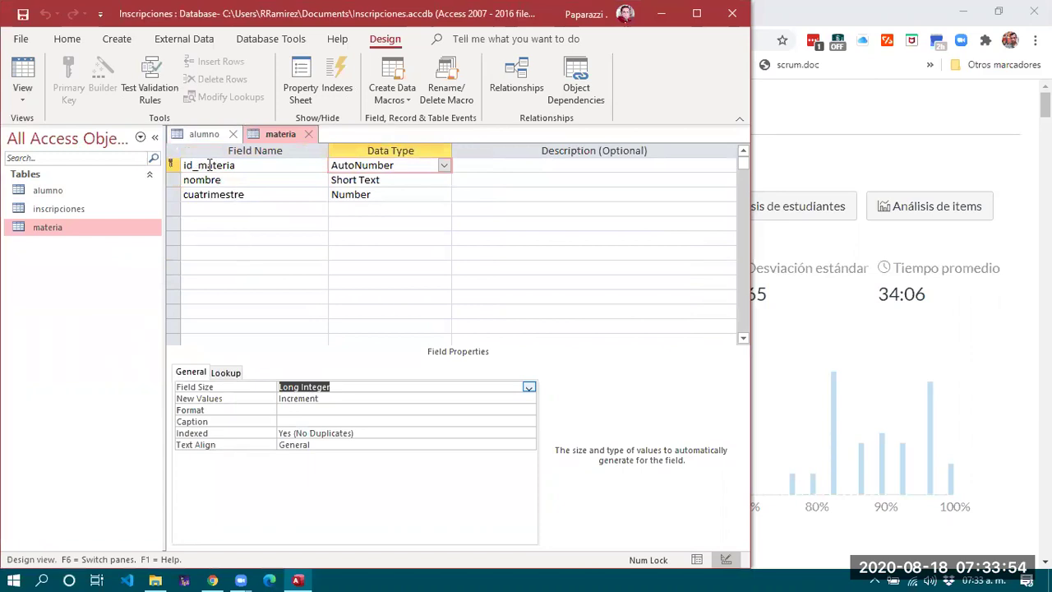
# Open the inscripciones datasheet and step through its fields.
pyautogui.click(48, 207)
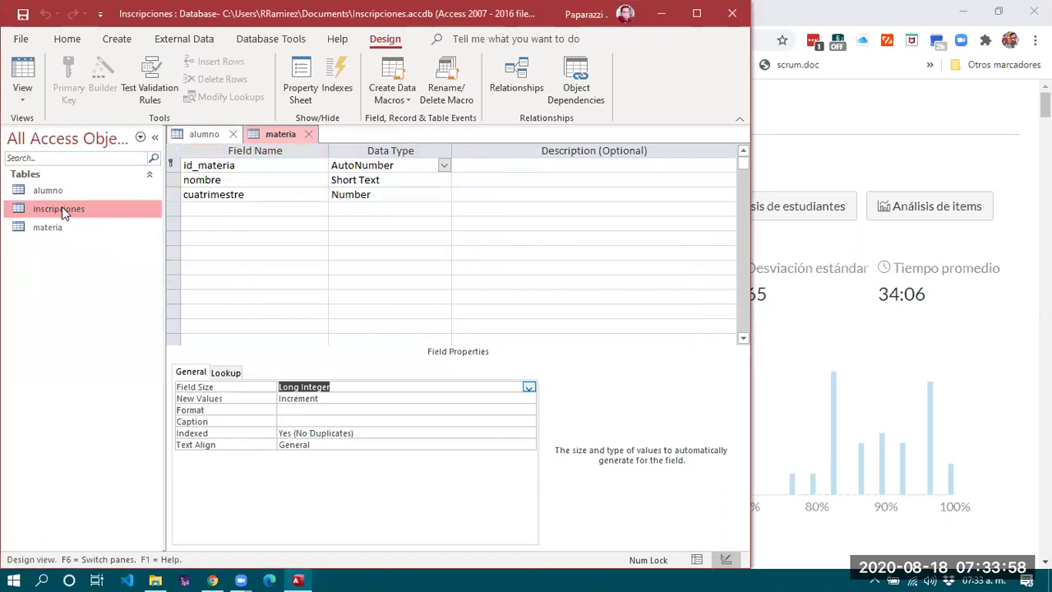
pyautogui.doubleClick(62, 209)
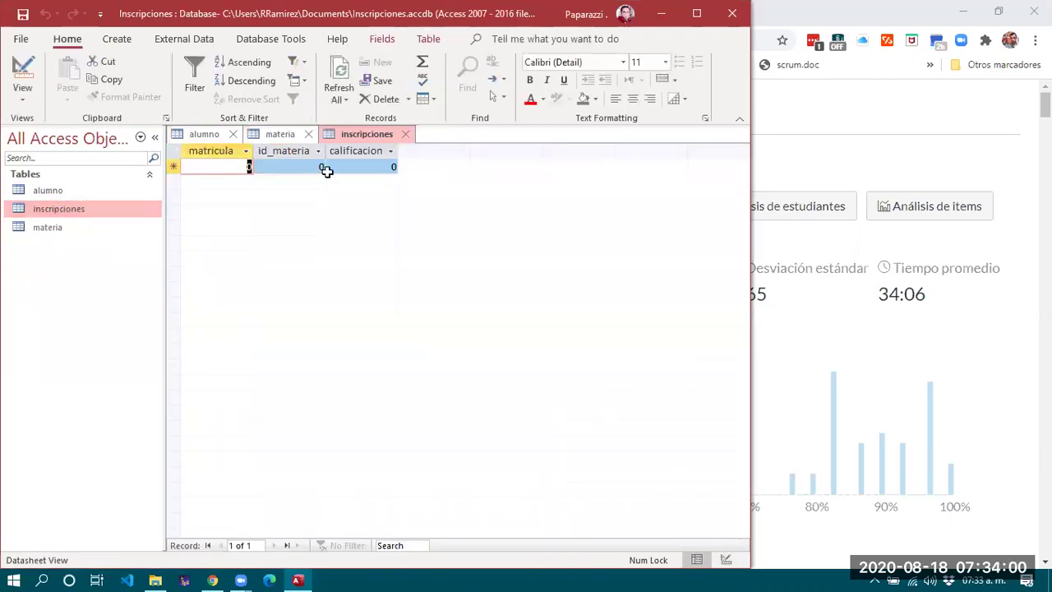
pyautogui.press('Tab')
pyautogui.press('Tab')
pyautogui.press('Tab')
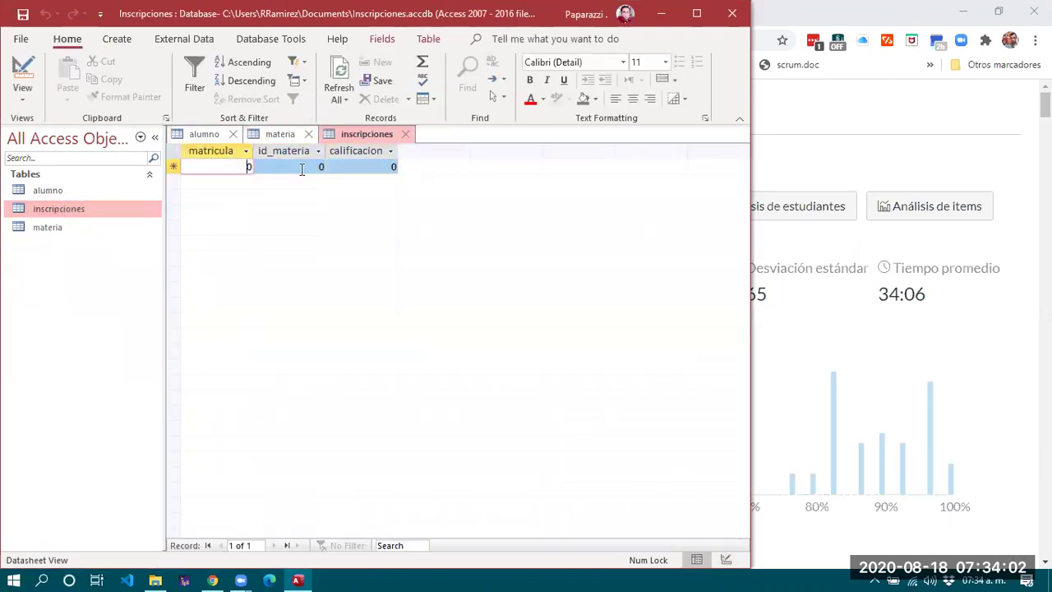
pyautogui.click(301, 168)
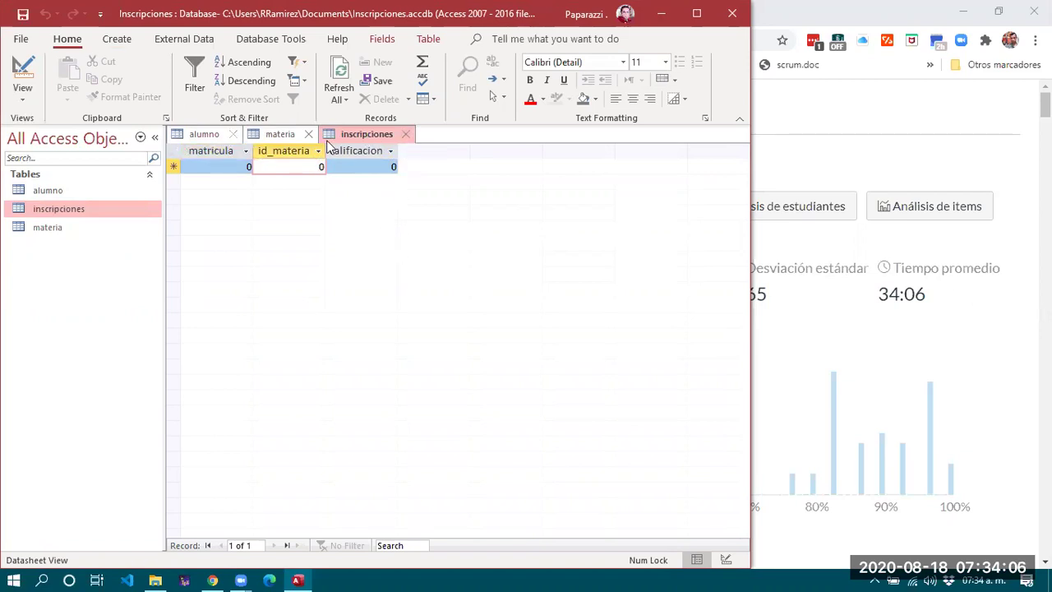
# Close the inscripciones, materia and alumno table tabs.
pyautogui.click(275, 134)
pyautogui.click(201, 134)
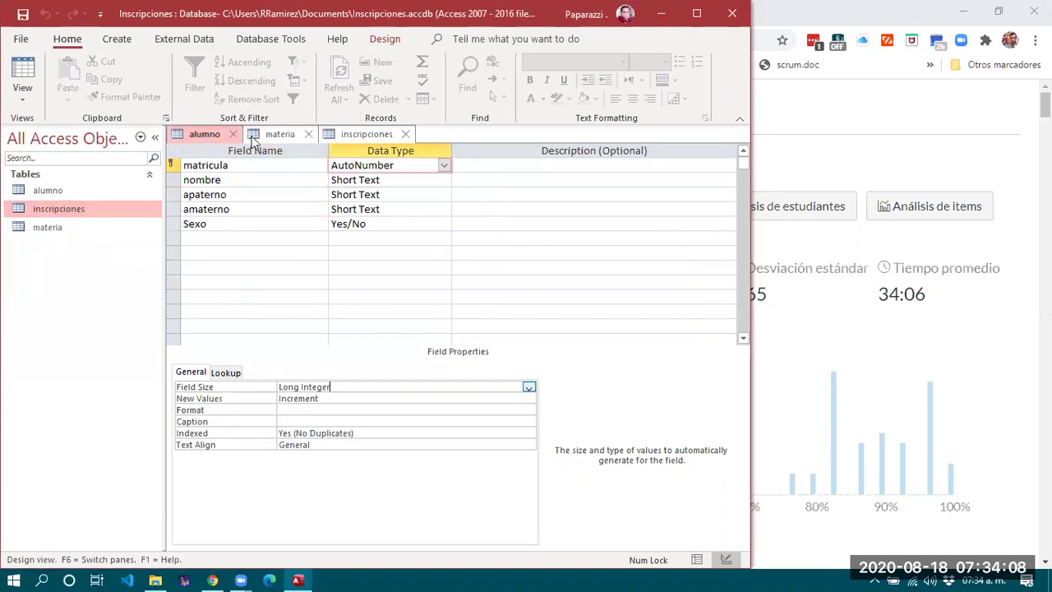
pyautogui.click(277, 134)
pyautogui.click(367, 134)
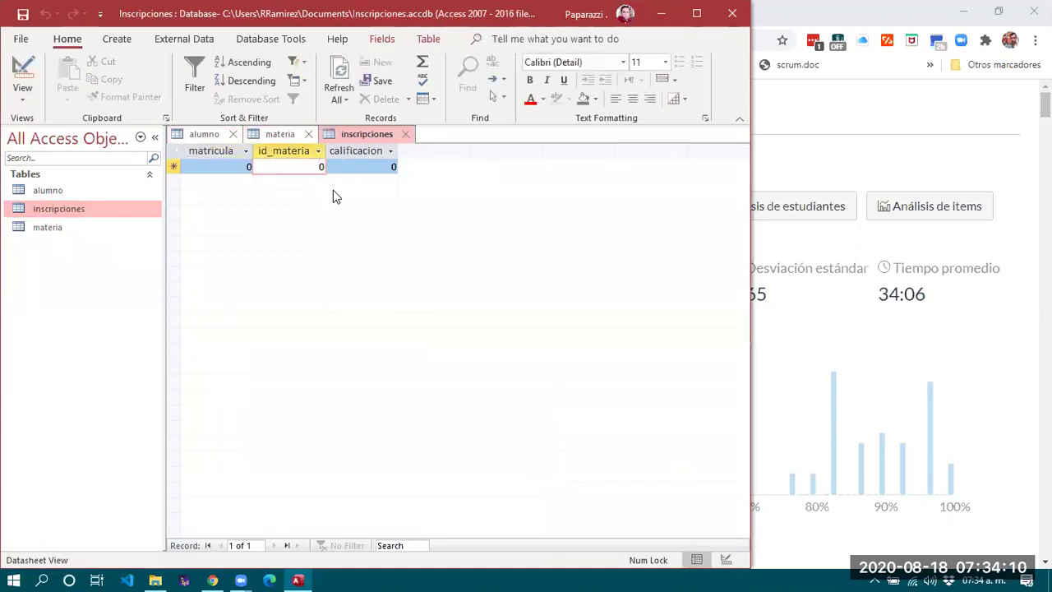
pyautogui.click(404, 134)
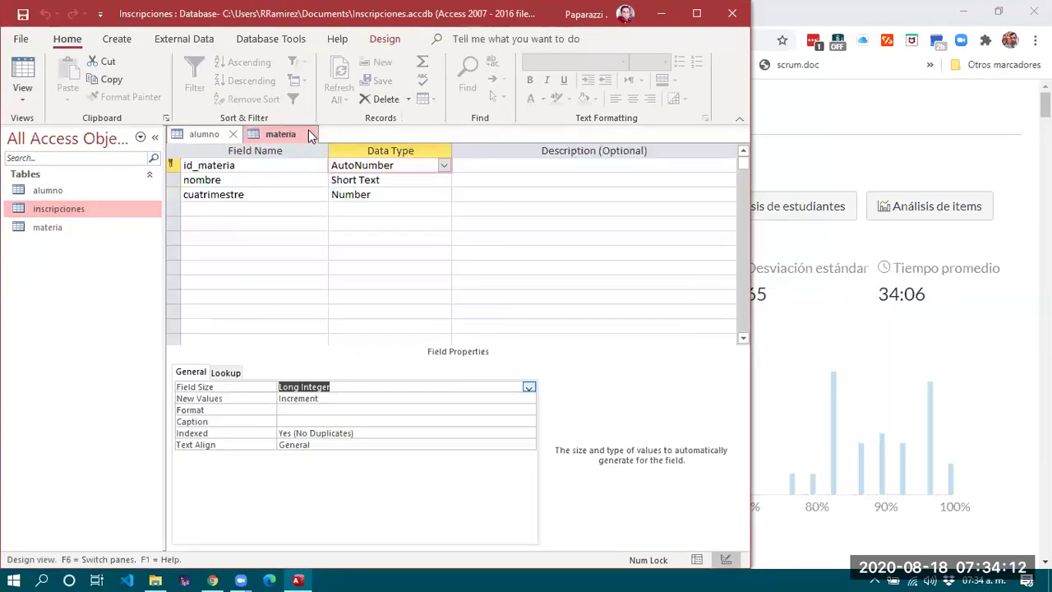
pyautogui.click(309, 134)
pyautogui.click(233, 134)
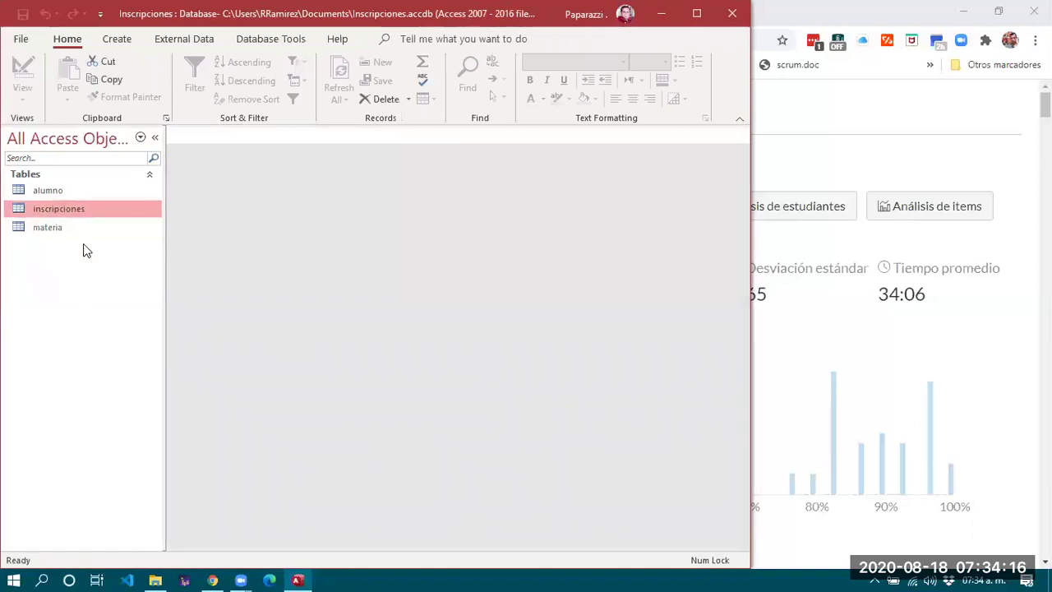
# Add the alumno, inscripciones and materia tables to the Relationships window.
pyautogui.click(266, 41)
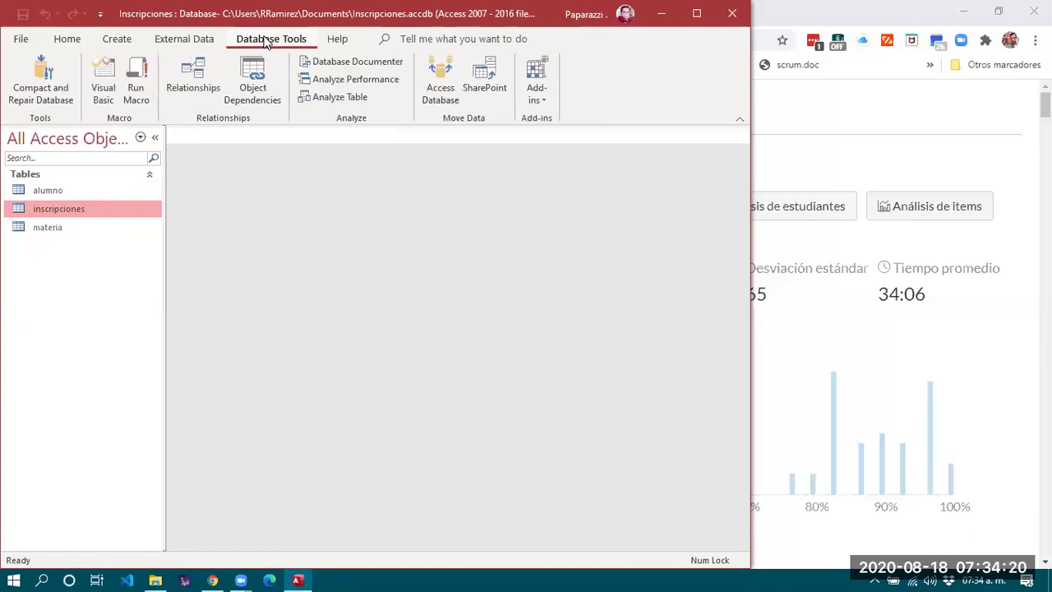
pyautogui.click(190, 85)
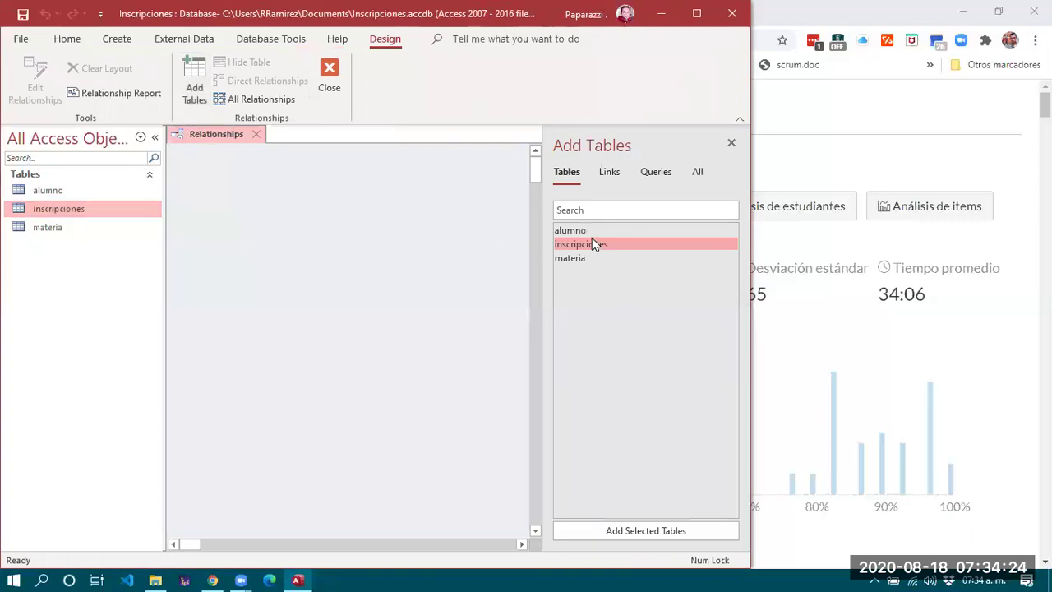
pyautogui.click(579, 230)
pyautogui.moveTo(579, 230); pyautogui.dragTo(195, 173)
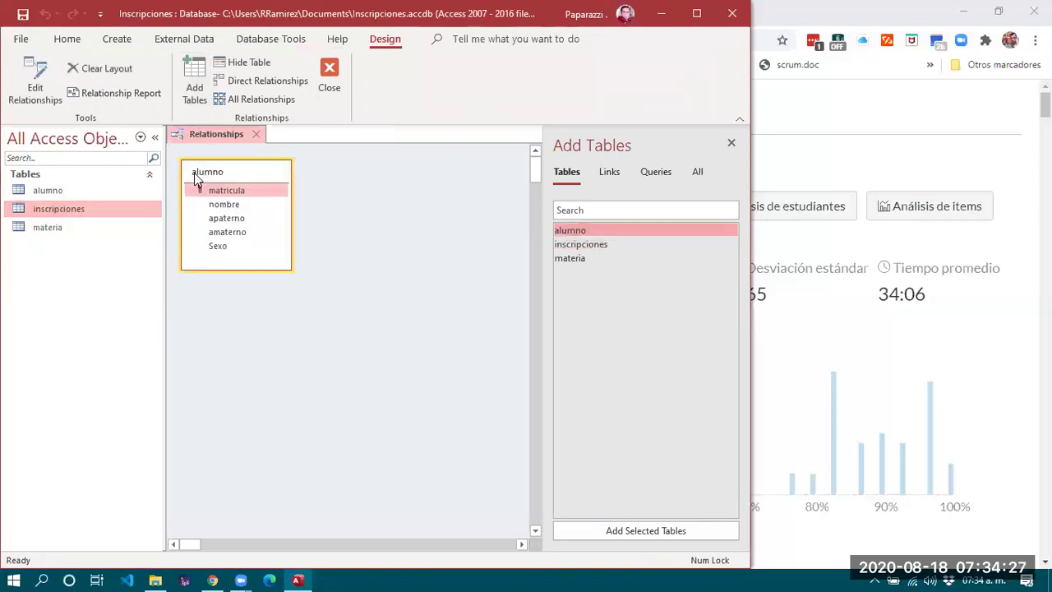
pyautogui.click(565, 244)
pyautogui.moveTo(377, 174); pyautogui.dragTo(378, 170)
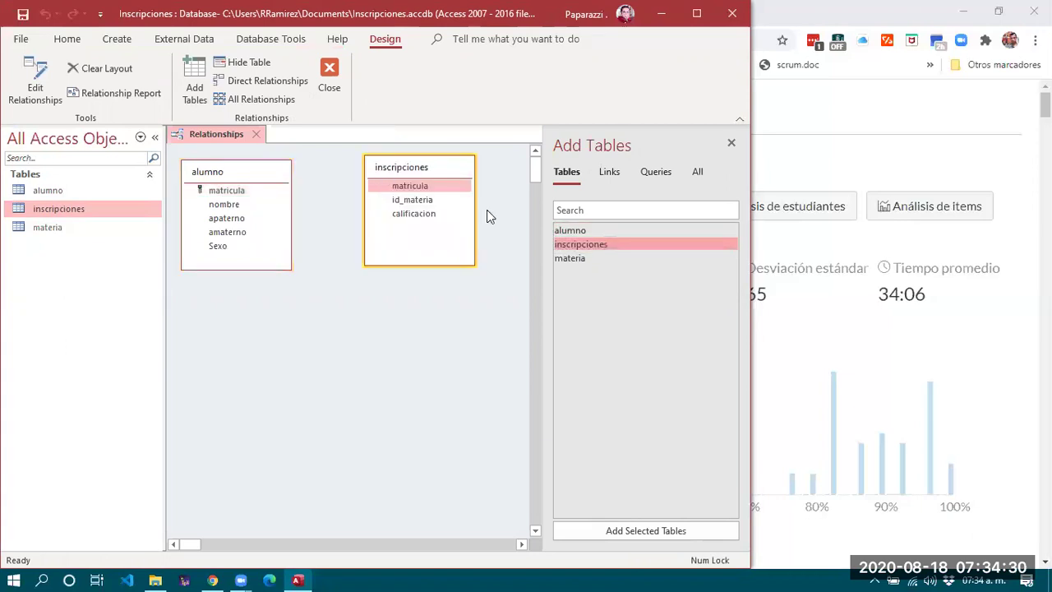
pyautogui.moveTo(573, 258); pyautogui.dragTo(450, 306)
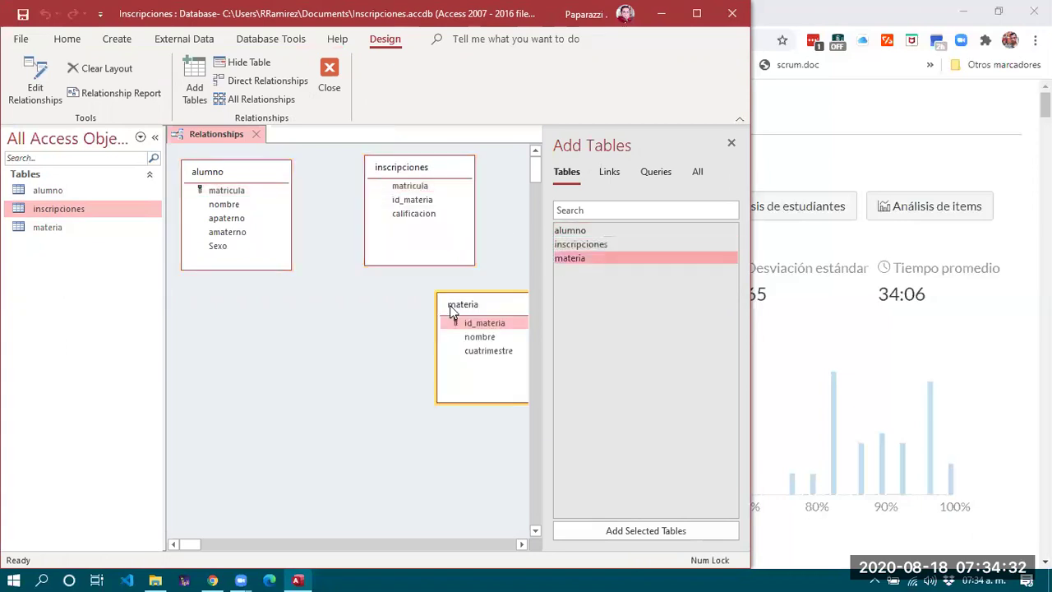
pyautogui.click(732, 145)
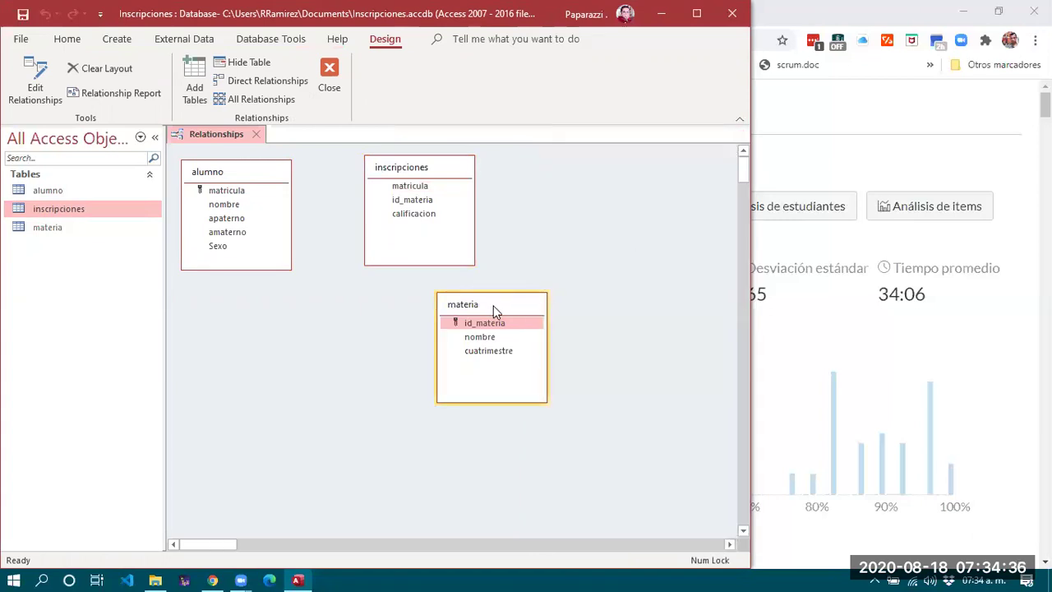
# Arrange materia at upper right and inscripciones in the middle, then drag alumno's matricula toward inscripciones.
pyautogui.moveTo(496, 311); pyautogui.dragTo(658, 178)
pyautogui.click(409, 168)
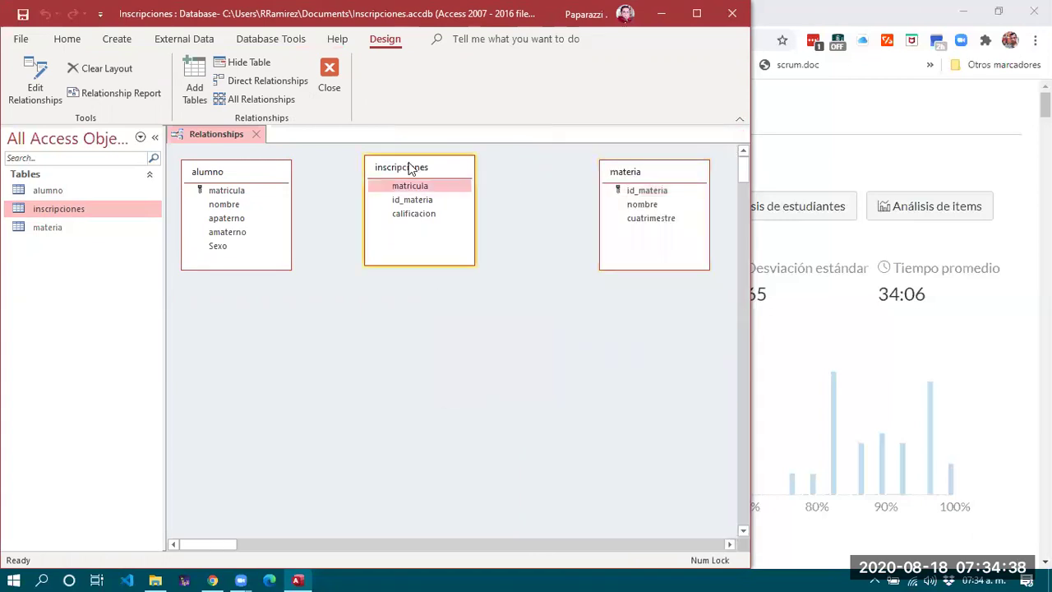
pyautogui.moveTo(409, 168); pyautogui.dragTo(442, 172)
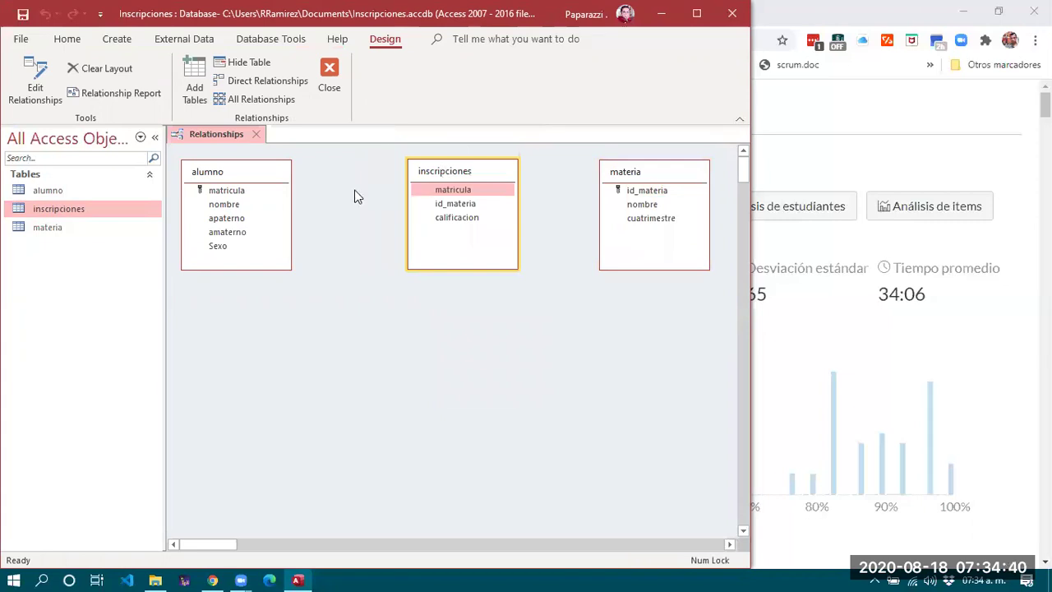
pyautogui.moveTo(220, 194); pyautogui.dragTo(463, 188)
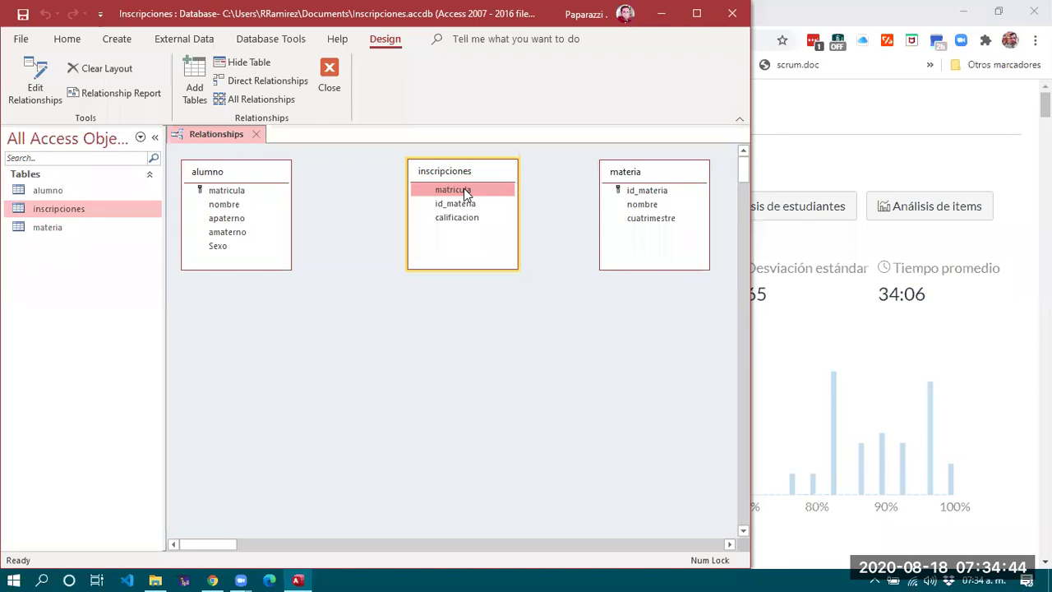
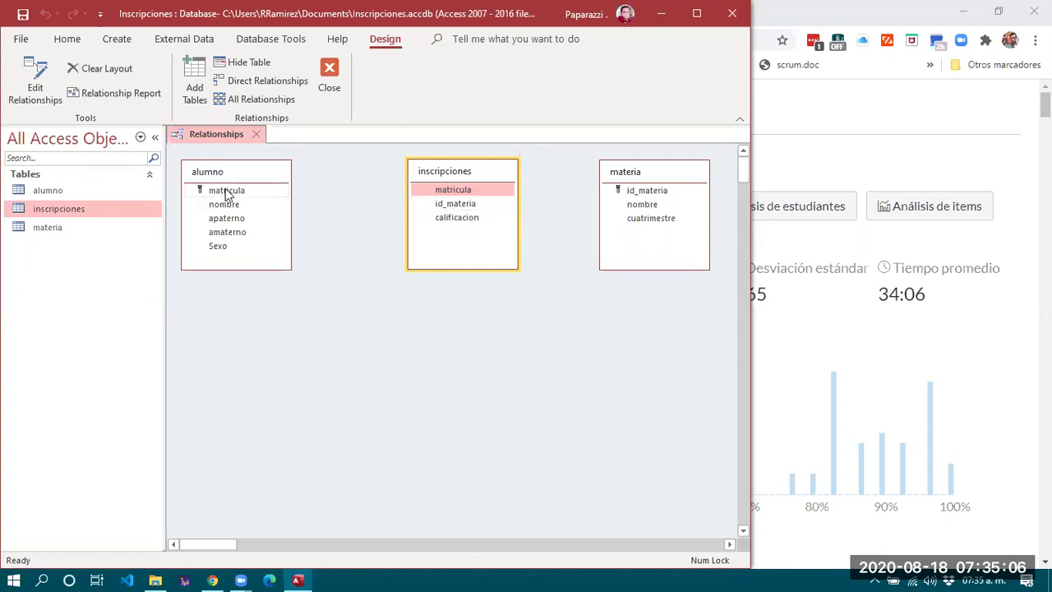
# Link alumno.matricula to inscripciones.matricula one-to-many, with referential integrity plus cascade update and delete.
pyautogui.moveTo(222, 191)
pyautogui.mouseDown()
pyautogui.moveTo(463, 206)
pyautogui.moveTo(223, 193)
pyautogui.mouseUp()
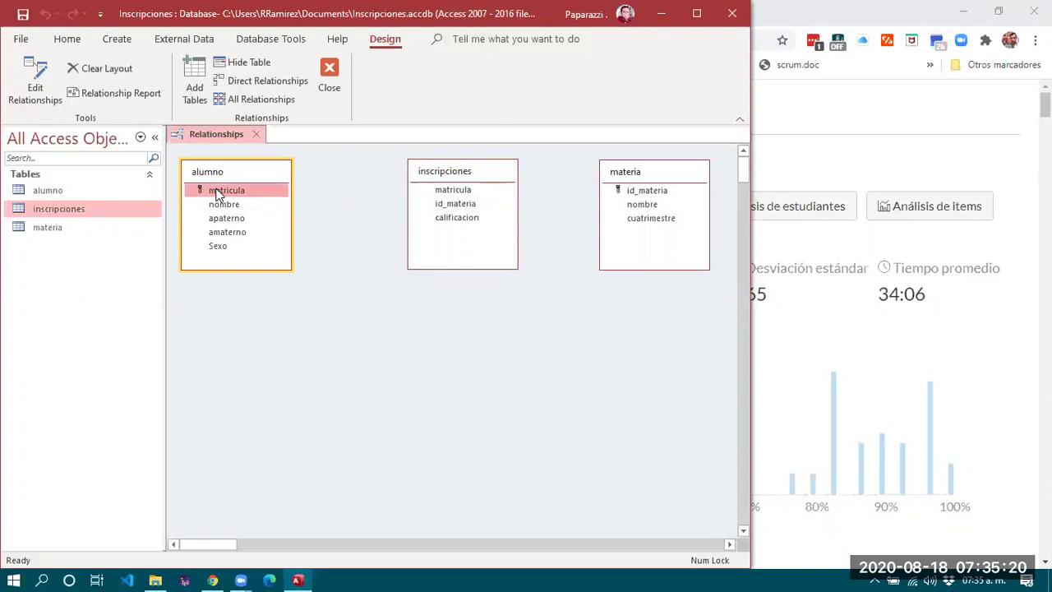
pyautogui.moveTo(216, 194); pyautogui.dragTo(450, 197)
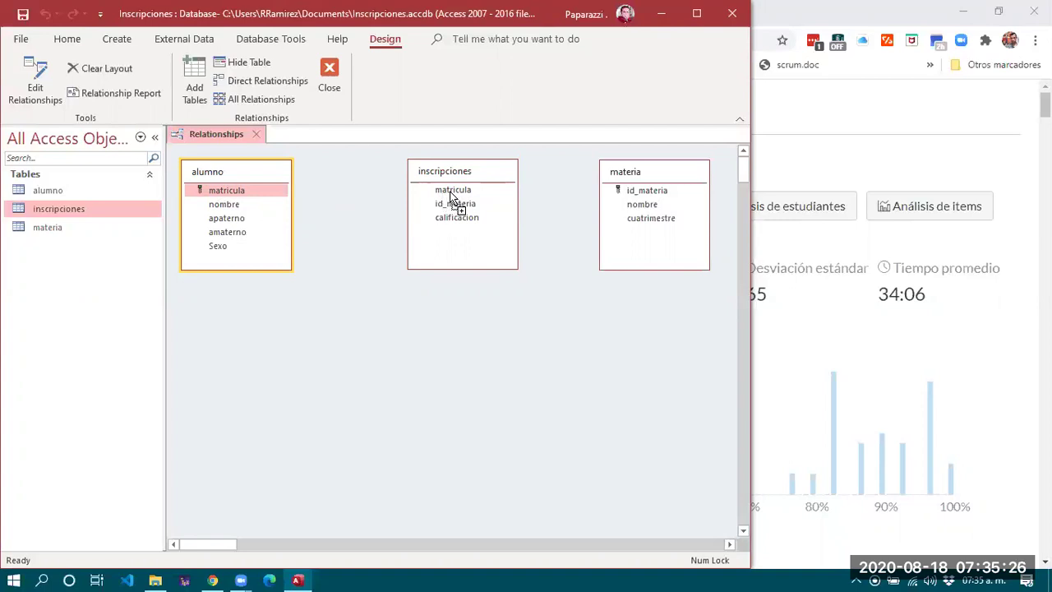
pyautogui.moveTo(451, 195); pyautogui.dragTo(448, 191)
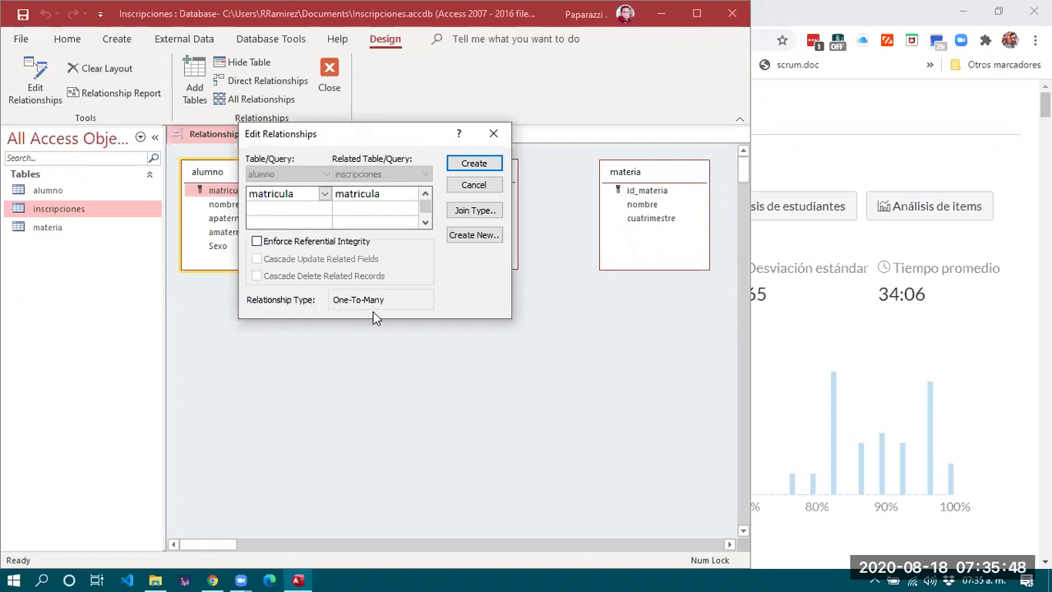
pyautogui.moveTo(383, 134); pyautogui.dragTo(376, 257)
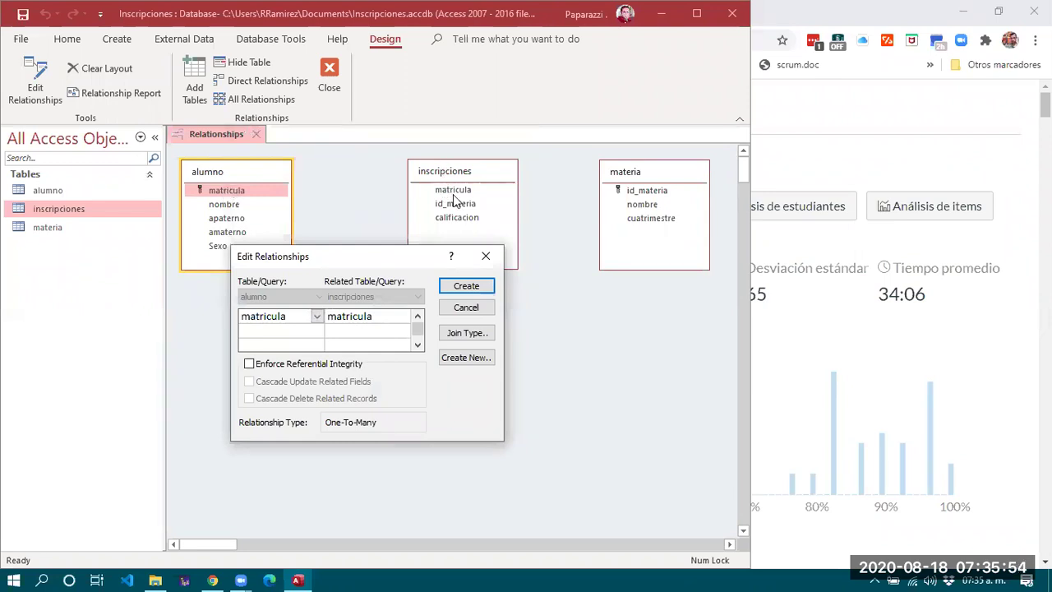
pyautogui.click(286, 368)
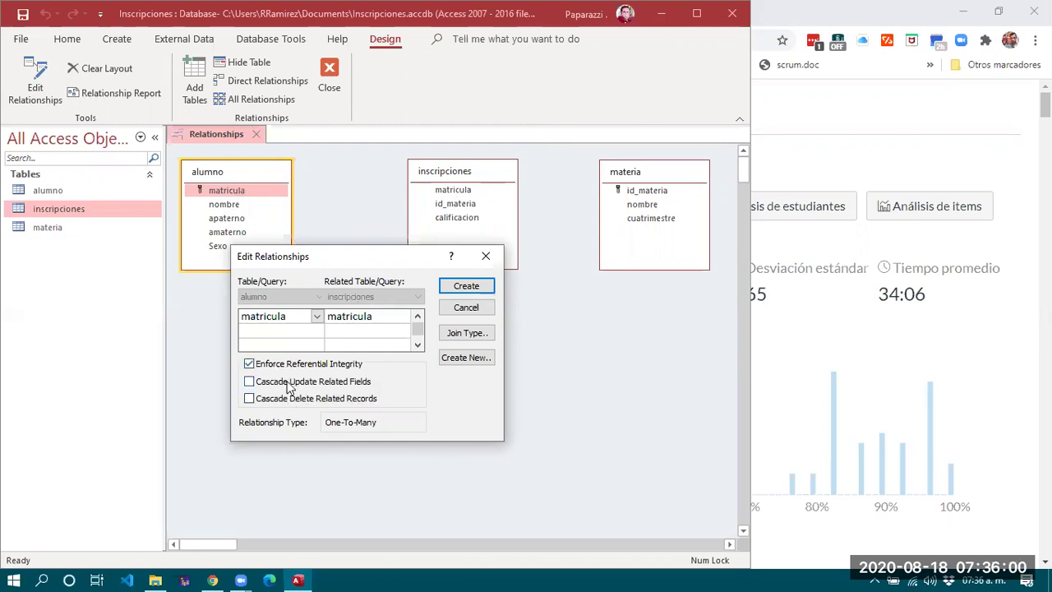
pyautogui.click(289, 385)
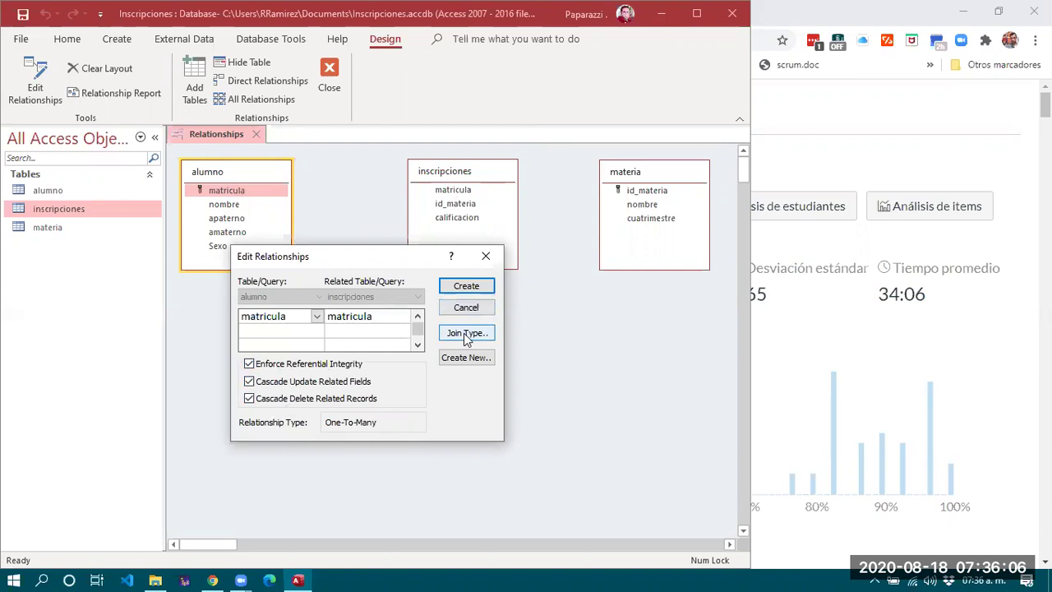
pyautogui.click(466, 286)
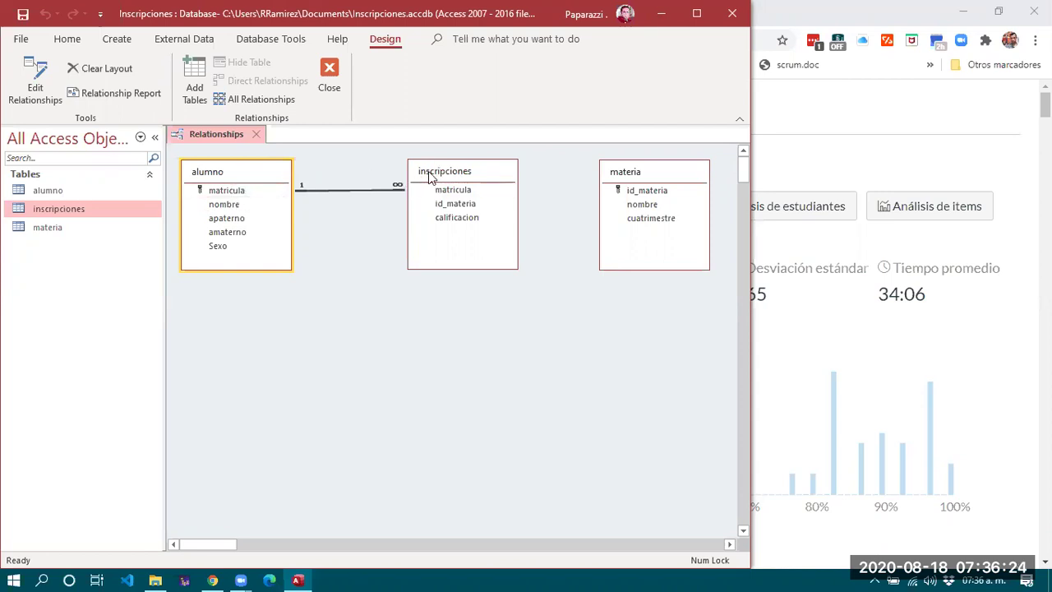
# Link materia.id_materia to inscripciones.id_materia one-to-many, with referential integrity and both cascade options.
pyautogui.moveTo(429, 177); pyautogui.dragTo(416, 175)
pyautogui.moveTo(645, 197); pyautogui.dragTo(431, 208)
pyautogui.click(314, 244)
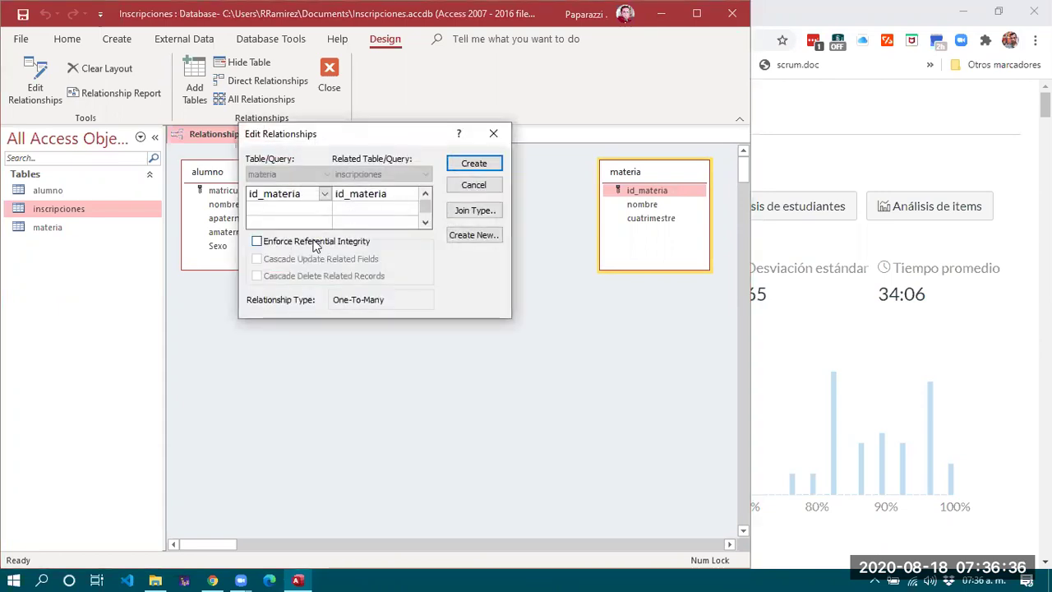
pyautogui.click(290, 259)
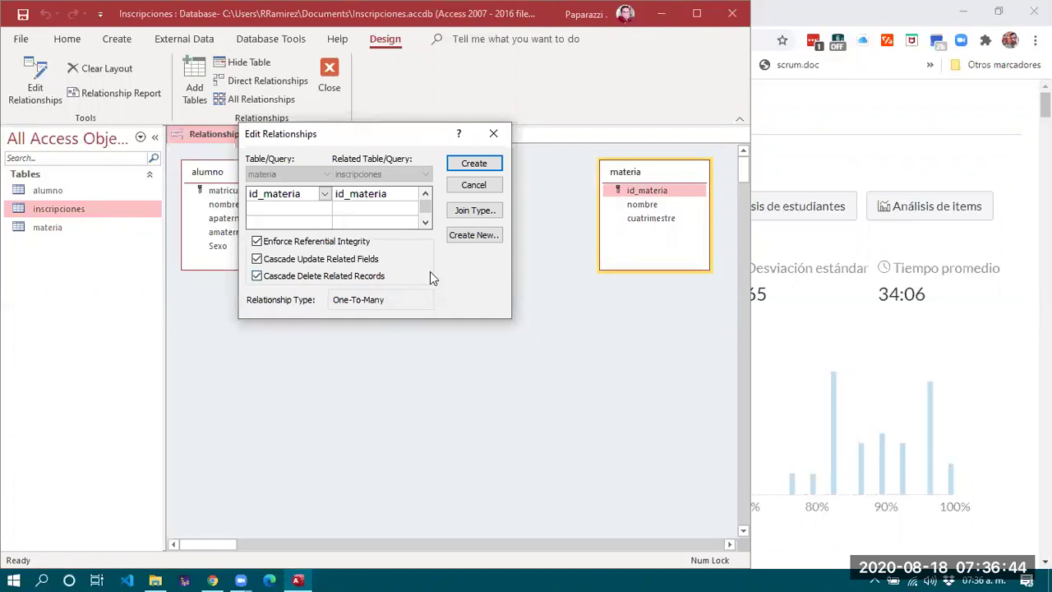
pyautogui.click(474, 163)
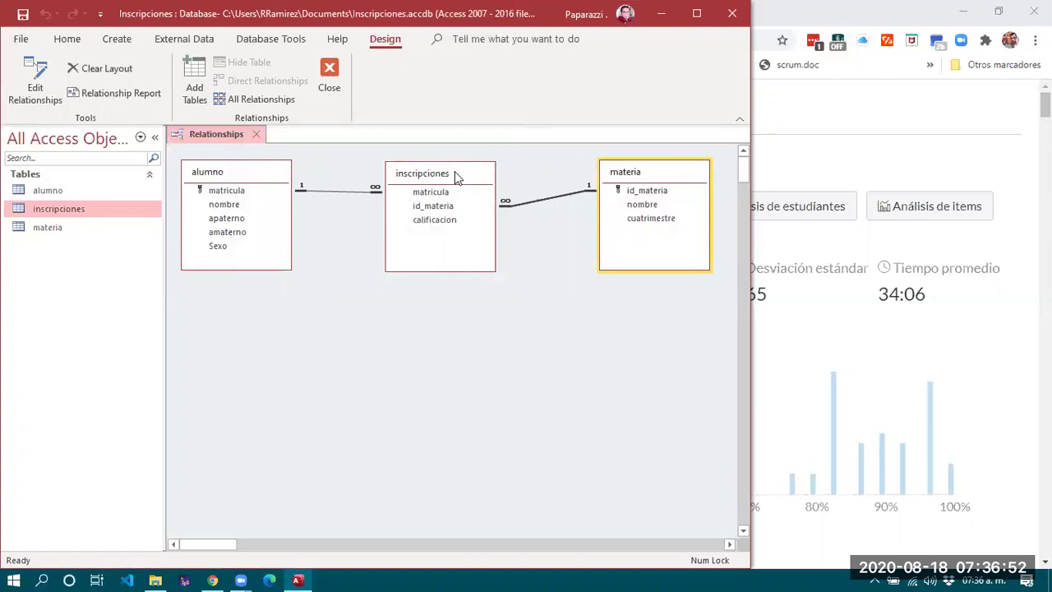
# Move materia beside inscripciones and lower inscripciones between alumno and materia.
pyautogui.moveTo(454, 174); pyautogui.dragTo(444, 175)
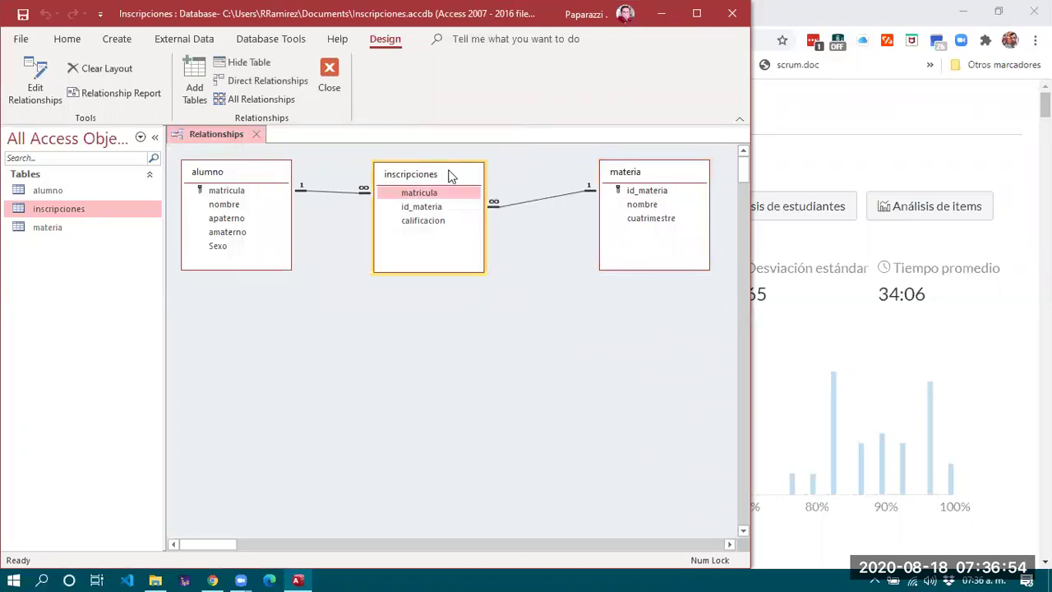
pyautogui.click(649, 172)
pyautogui.moveTo(649, 173); pyautogui.dragTo(604, 170)
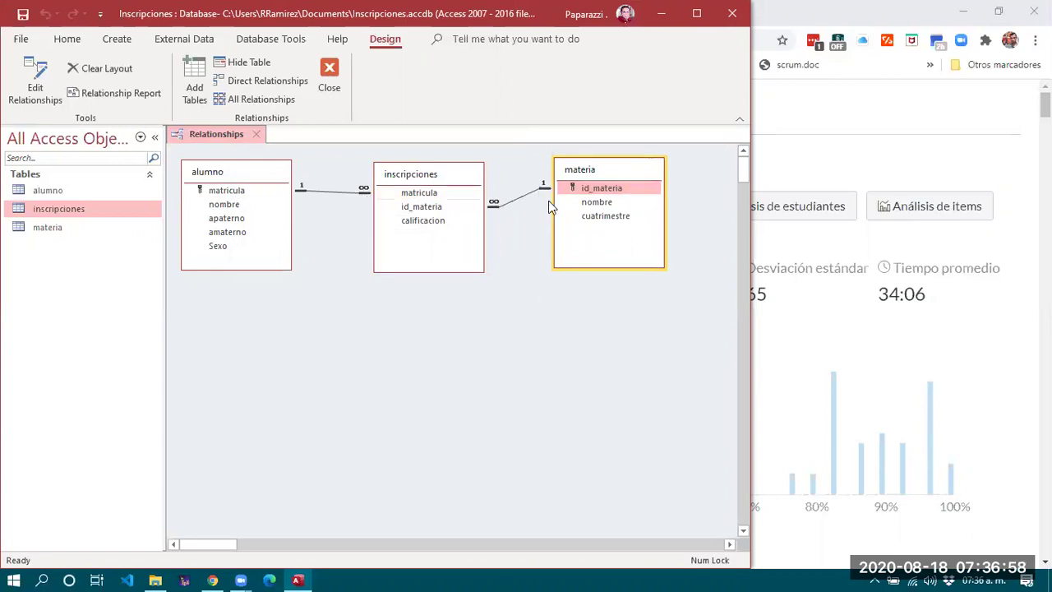
pyautogui.click(433, 188)
pyautogui.moveTo(433, 188); pyautogui.dragTo(433, 221)
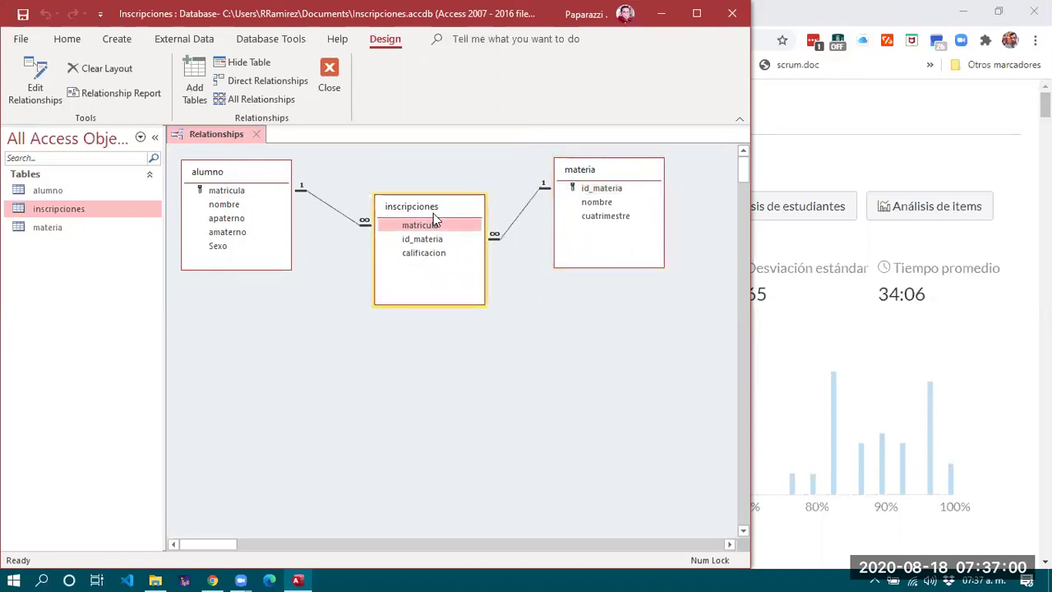
# Close the Relationships layout, saving its changes.
pyautogui.click(250, 339)
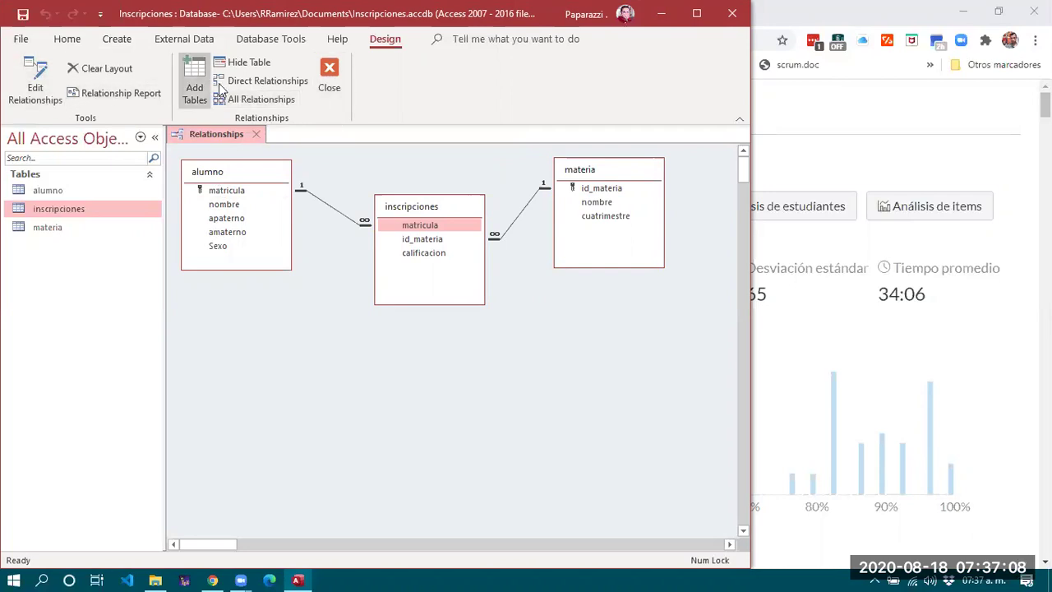
pyautogui.click(330, 78)
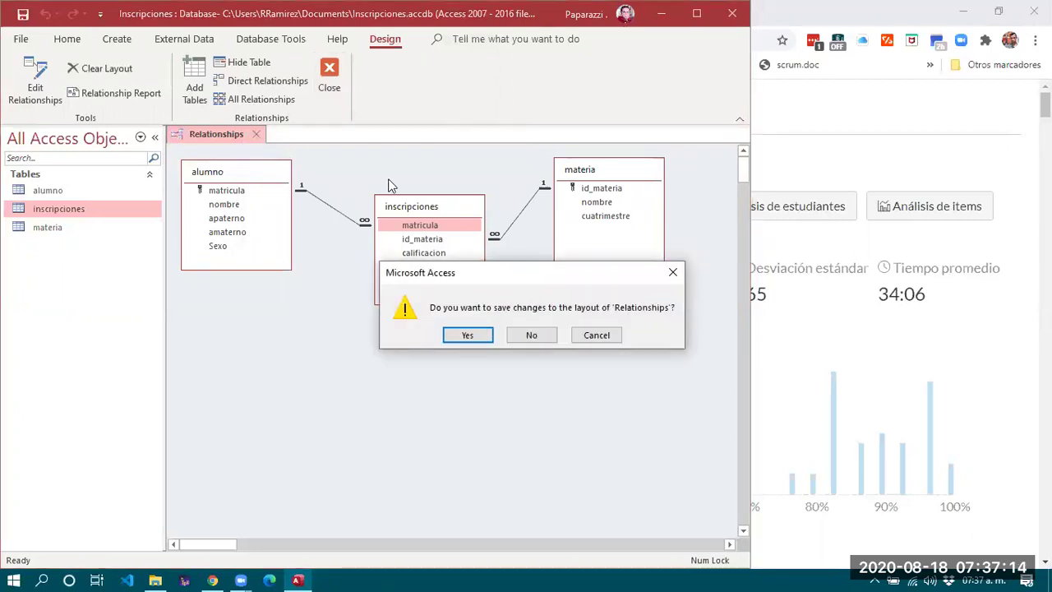
pyautogui.click(467, 337)
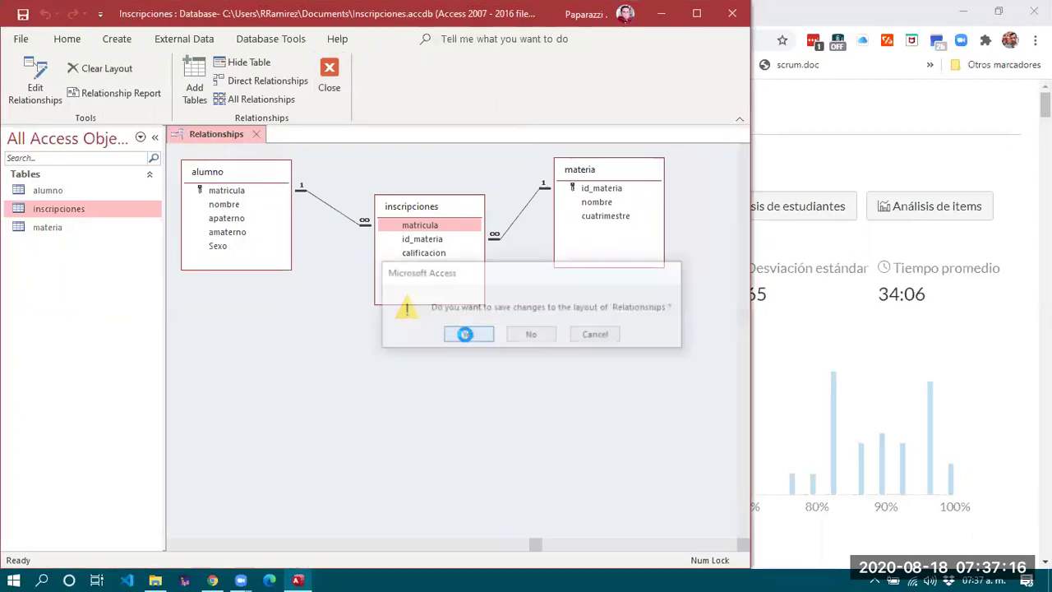
# Open the inscripciones datasheet, inspect its empty row, and close it.
pyautogui.doubleClick(57, 209)
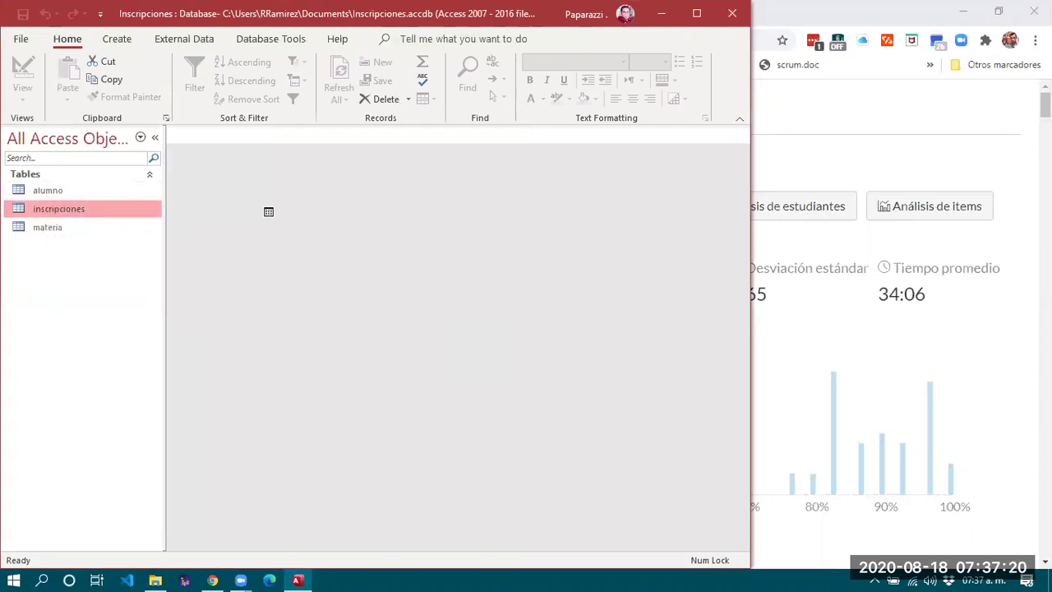
pyautogui.click(261, 167)
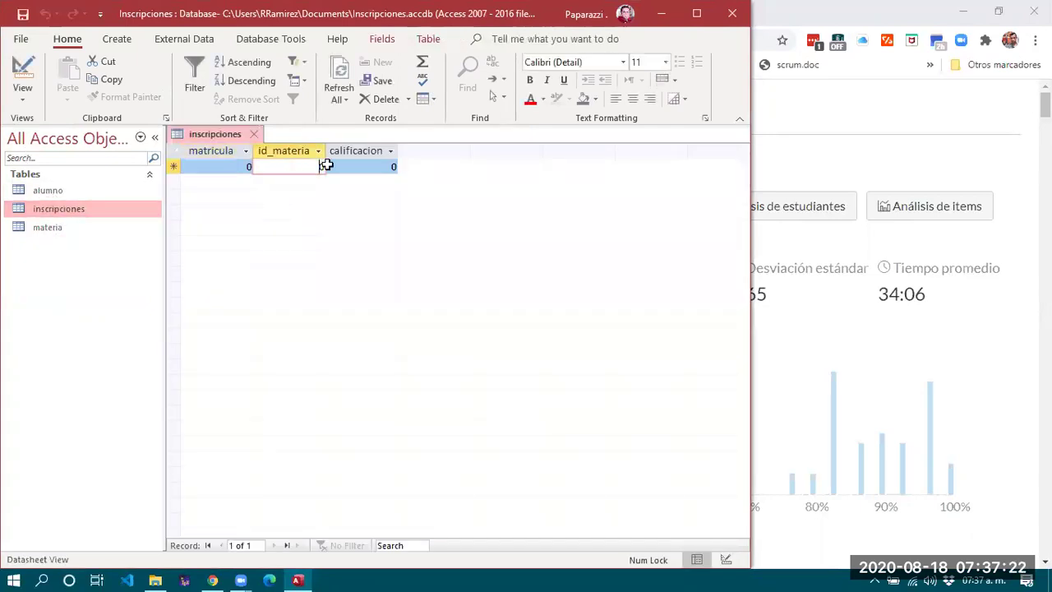
pyautogui.click(333, 166)
pyautogui.click(271, 171)
pyautogui.moveTo(228, 171); pyautogui.dragTo(257, 140)
pyautogui.click(256, 136)
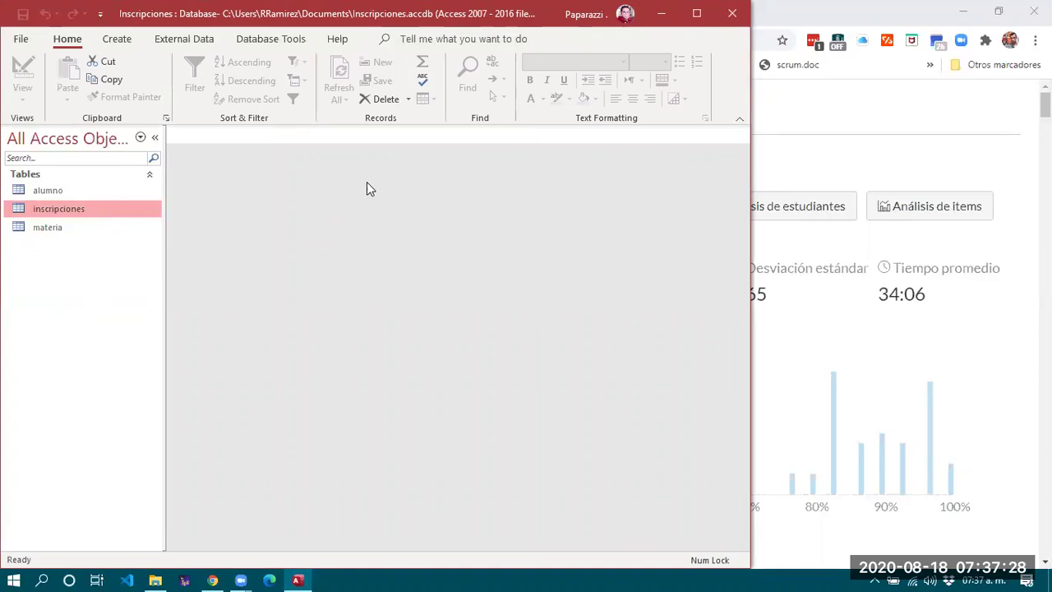
# Open the alumno table and expand student 3's enrollments subdatasheet to inspect its fields.
pyautogui.click(66, 192)
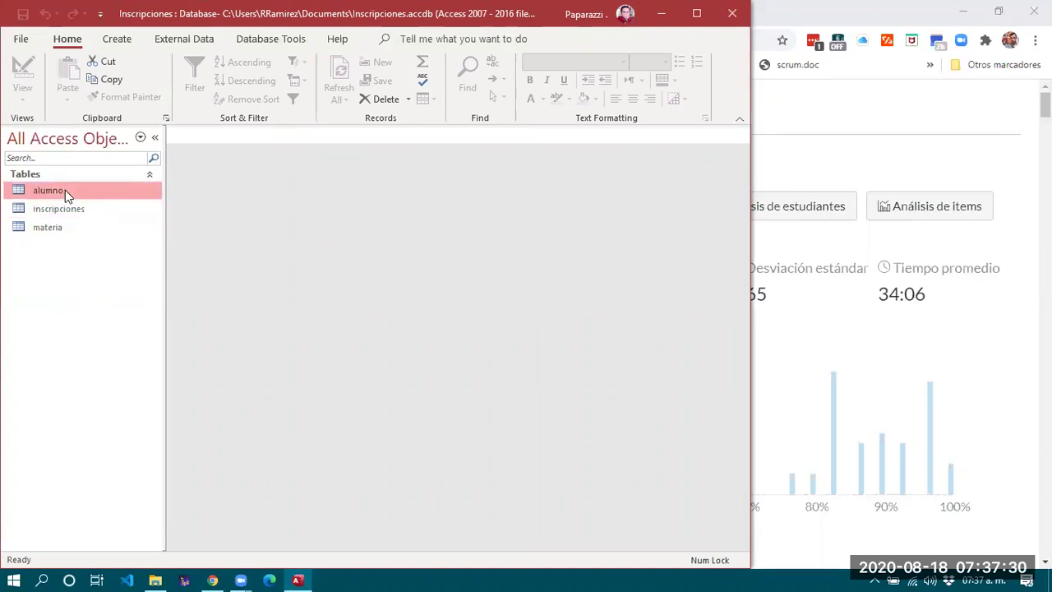
pyautogui.doubleClick(66, 193)
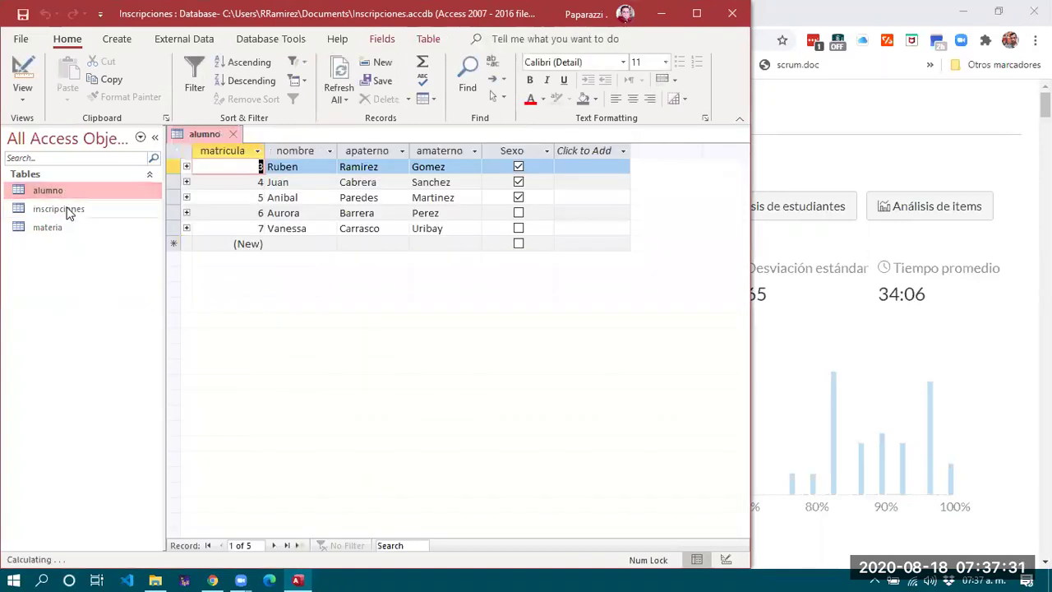
pyautogui.click(187, 167)
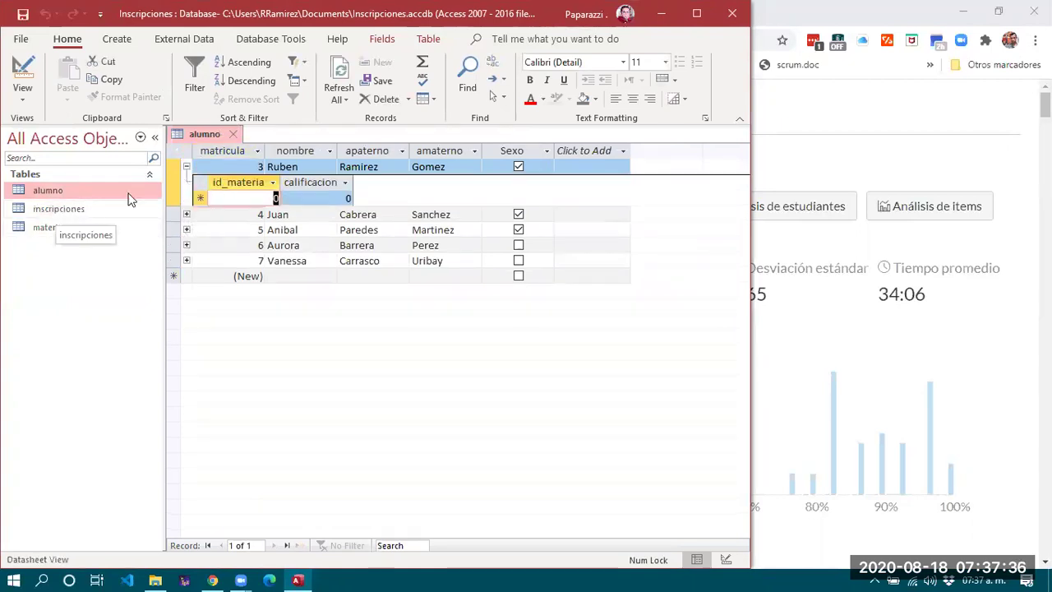
pyautogui.click(186, 166)
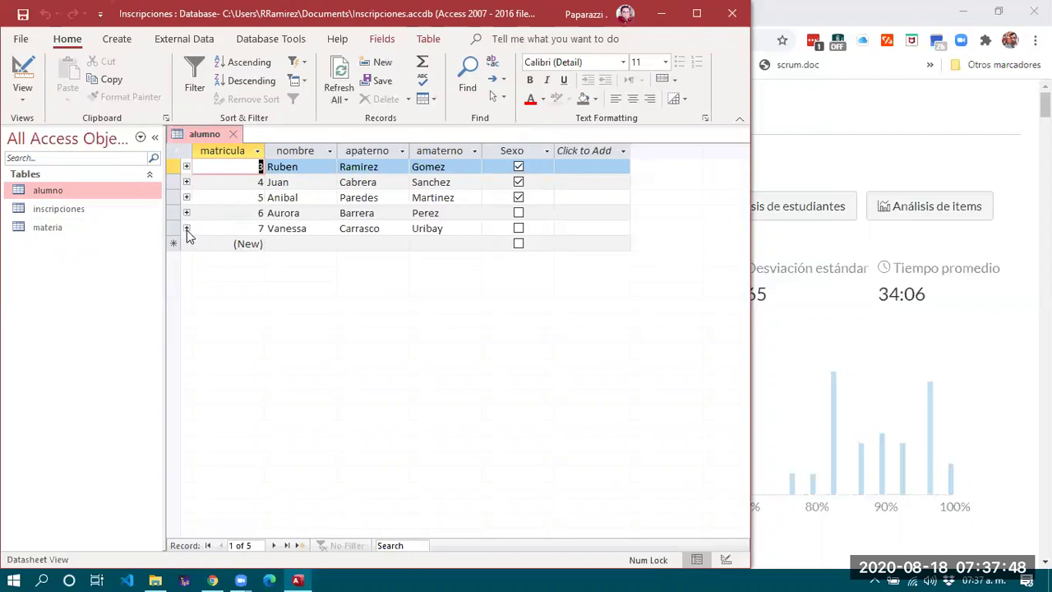
pyautogui.click(186, 167)
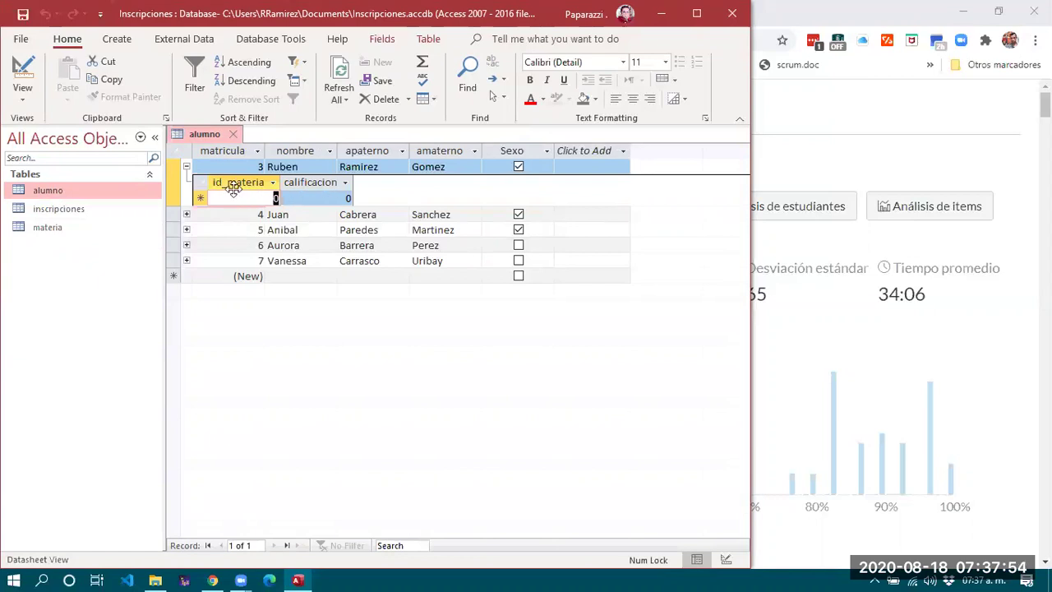
pyautogui.click(310, 194)
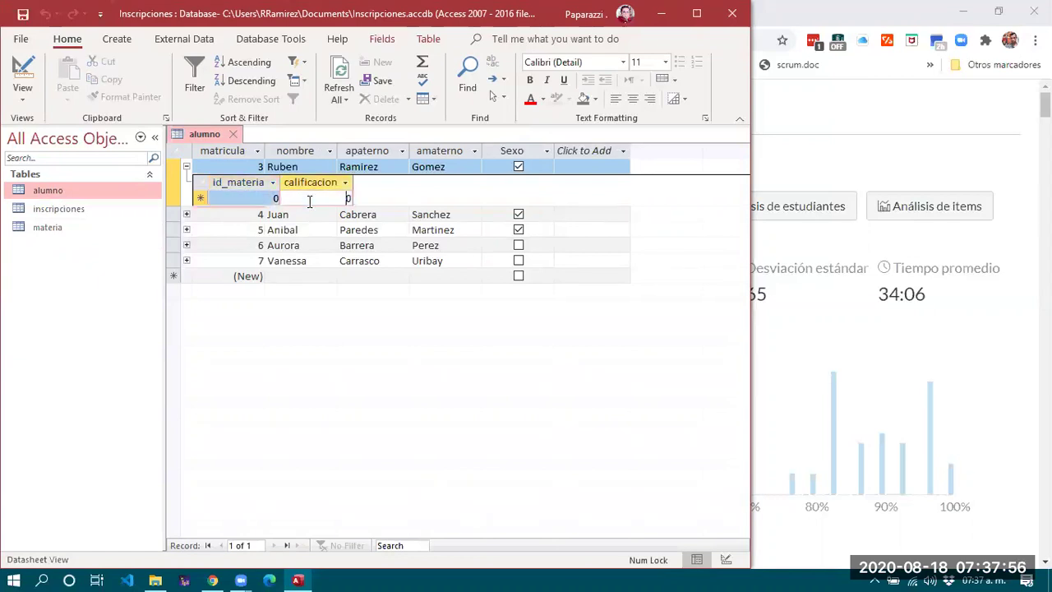
pyautogui.click(315, 198)
pyautogui.click(266, 190)
pyautogui.click(327, 196)
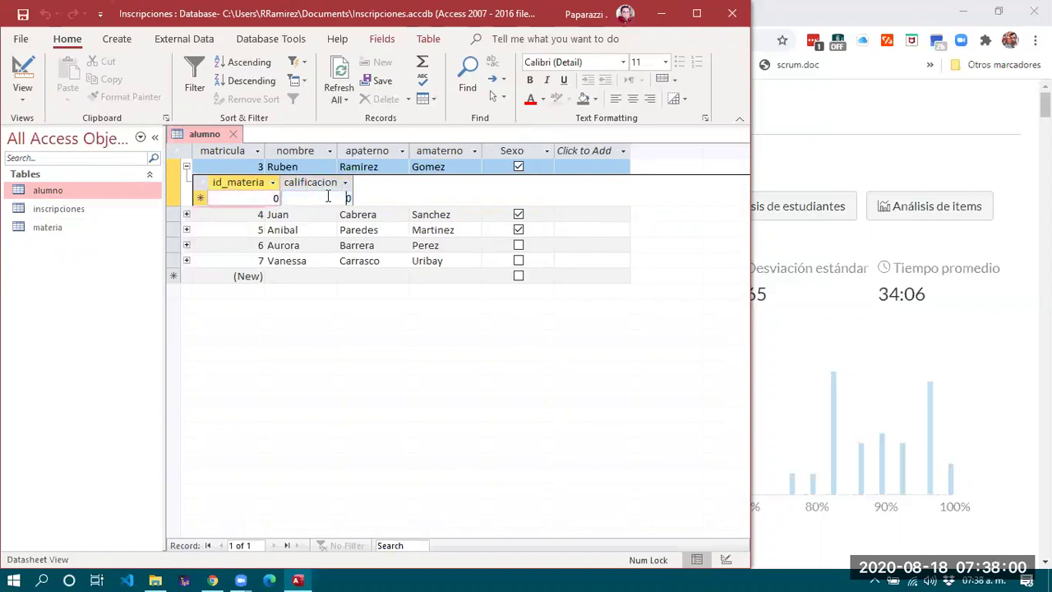
# Browse through the remaining student records in the alumno datasheet.
pyautogui.click(247, 213)
pyautogui.click(258, 230)
pyautogui.click(288, 230)
pyautogui.click(263, 245)
pyautogui.click(376, 245)
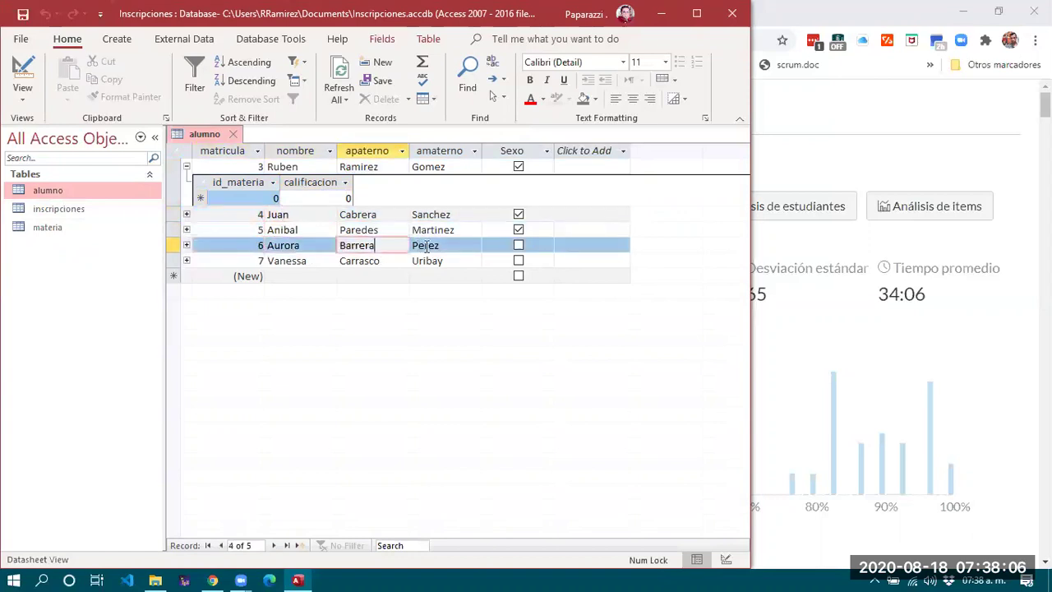
pyautogui.click(426, 245)
pyautogui.click(288, 261)
pyautogui.click(444, 261)
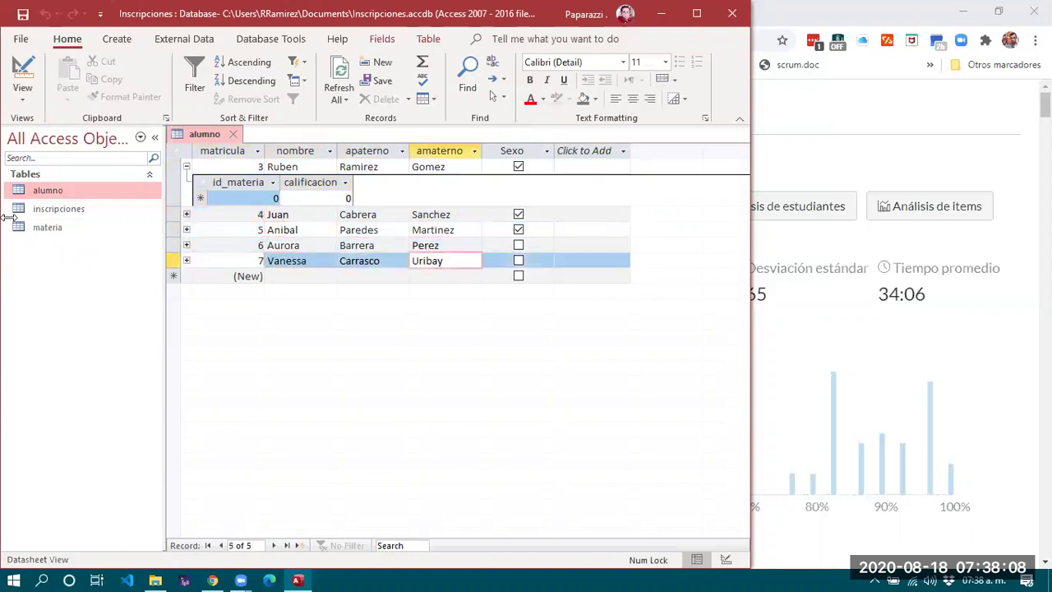
# Reopen alumno, materia and inscripciones, ending on the empty inscripciones datasheet.
pyautogui.doubleClick(51, 229)
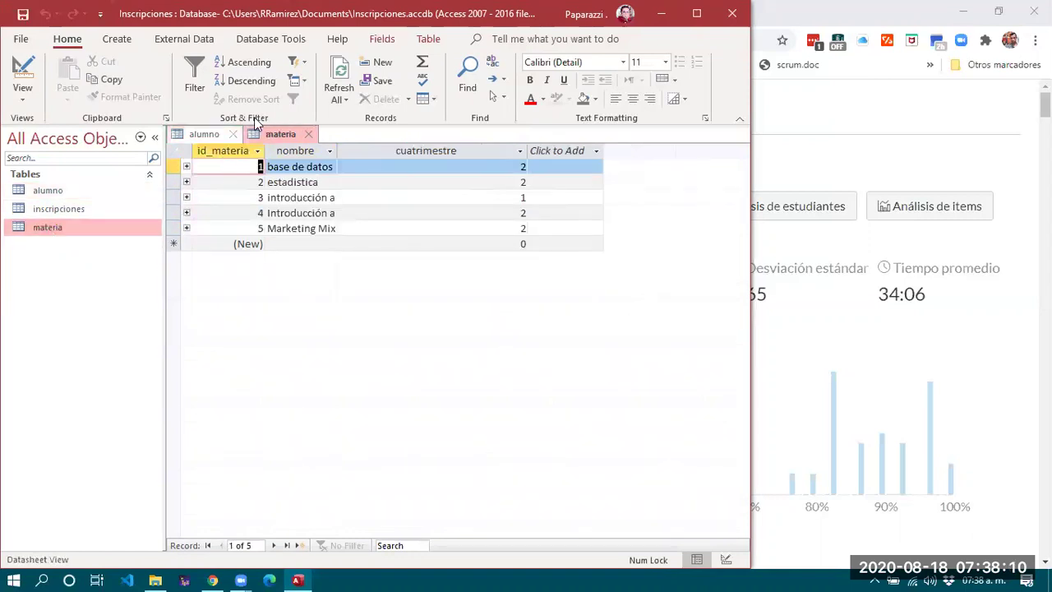
pyautogui.click(233, 135)
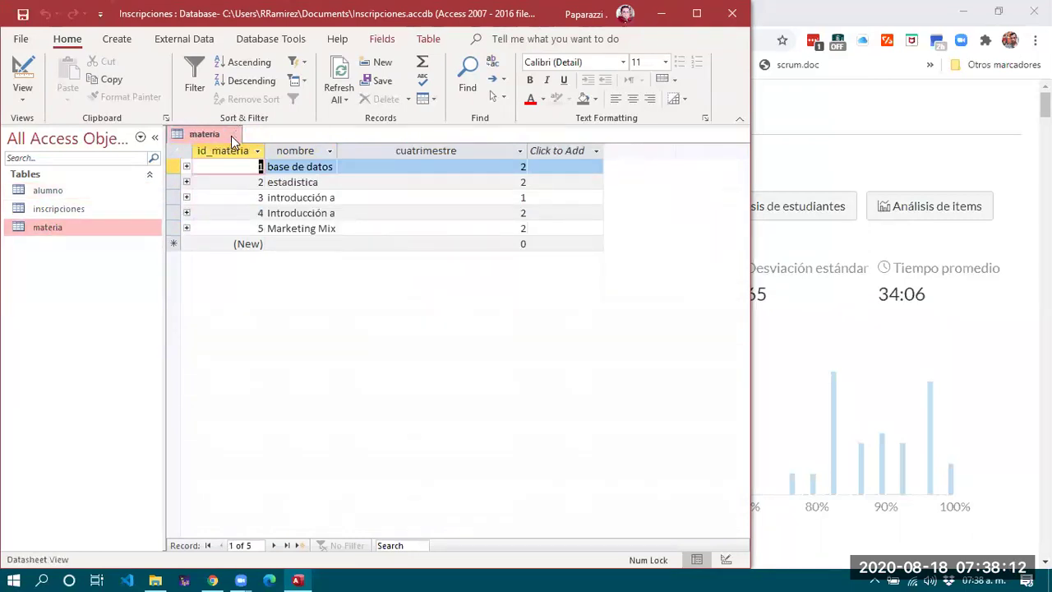
pyautogui.click(233, 135)
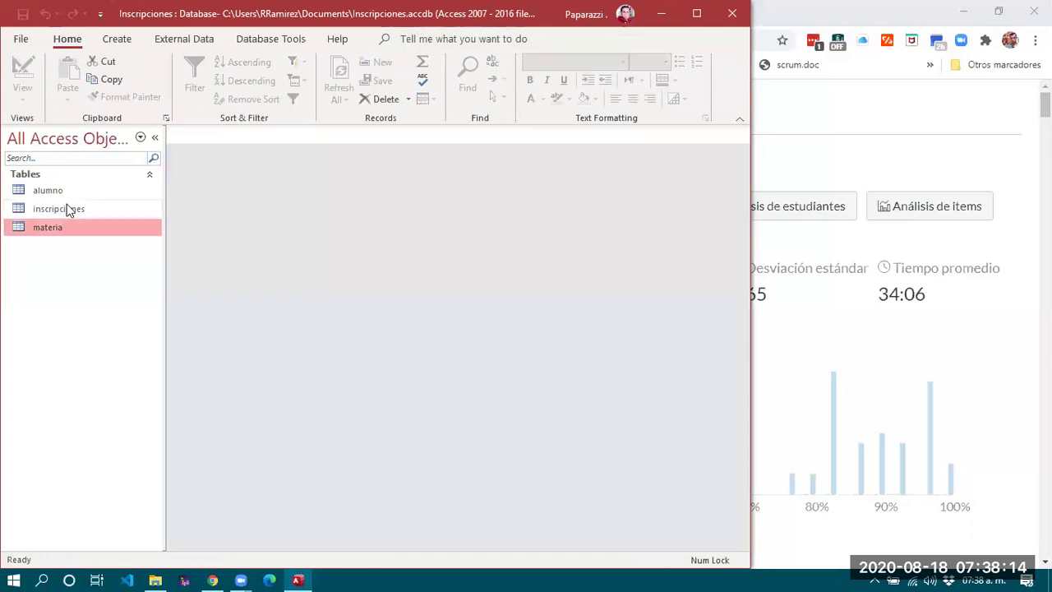
pyautogui.doubleClick(62, 188)
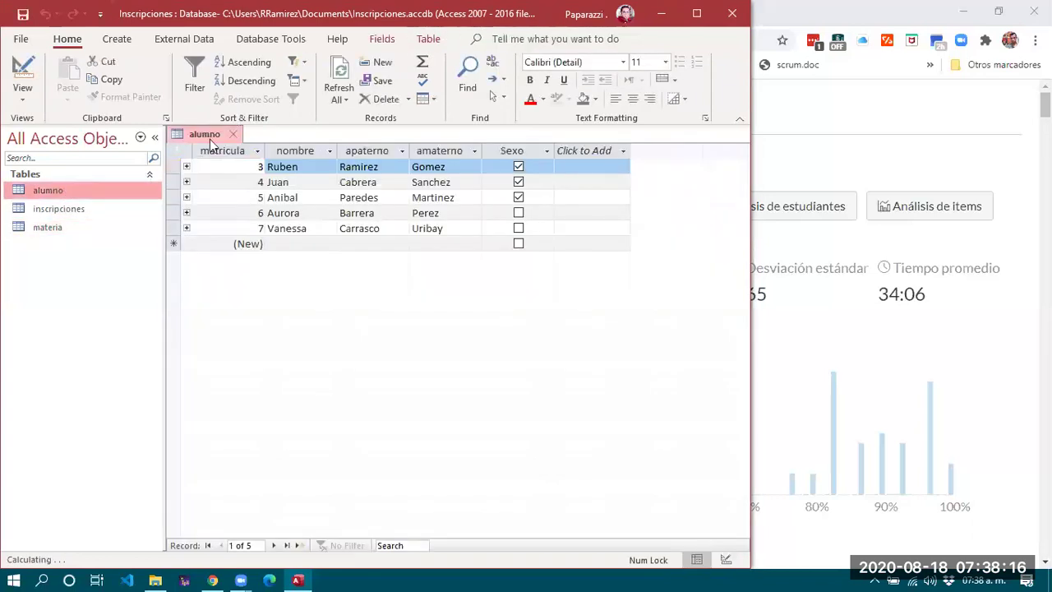
pyautogui.doubleClick(52, 227)
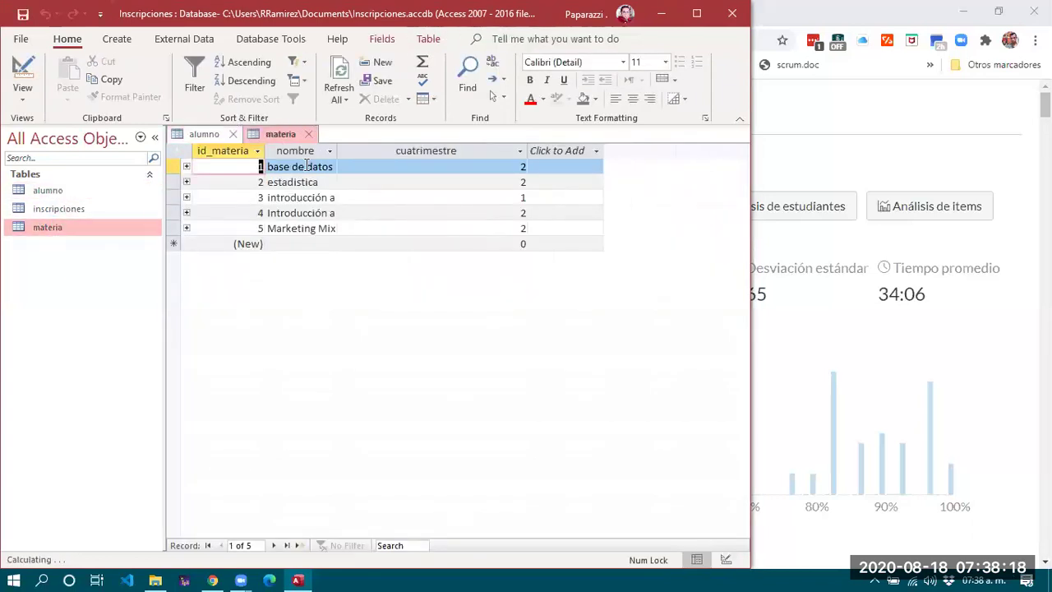
pyautogui.doubleClick(56, 209)
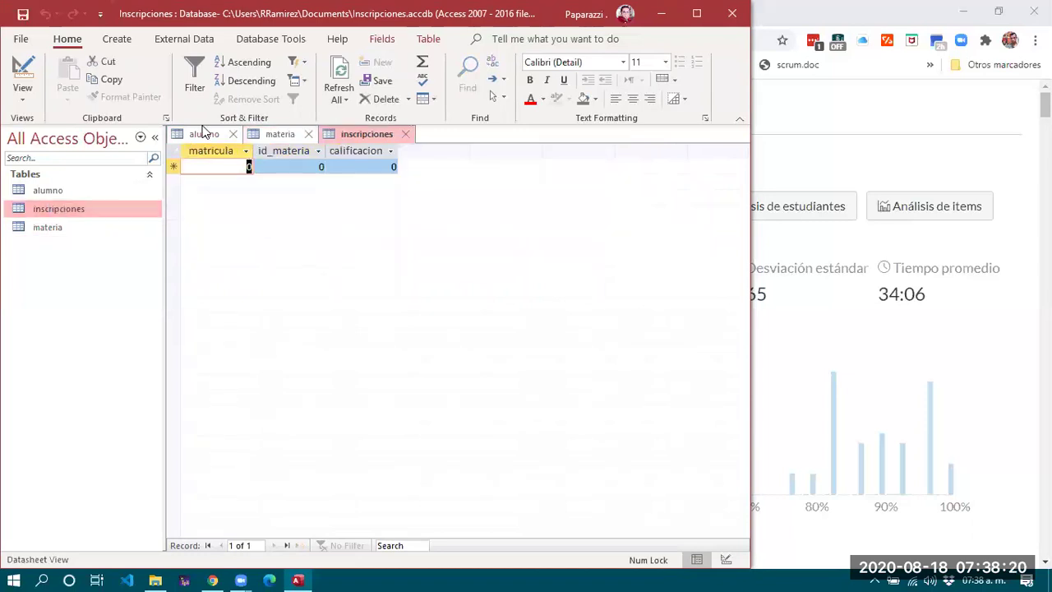
pyautogui.click(204, 133)
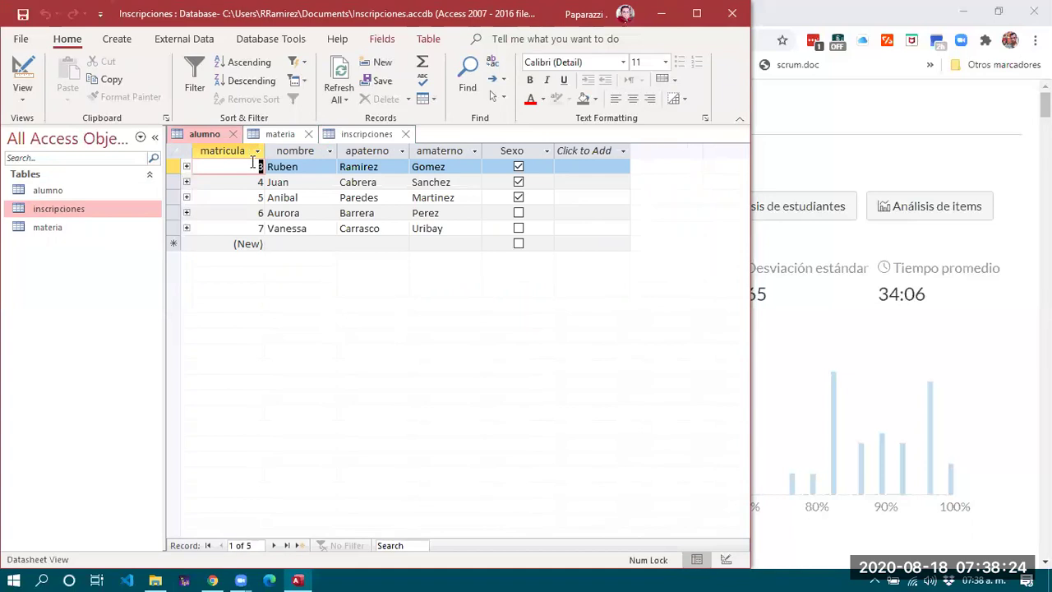
pyautogui.click(271, 135)
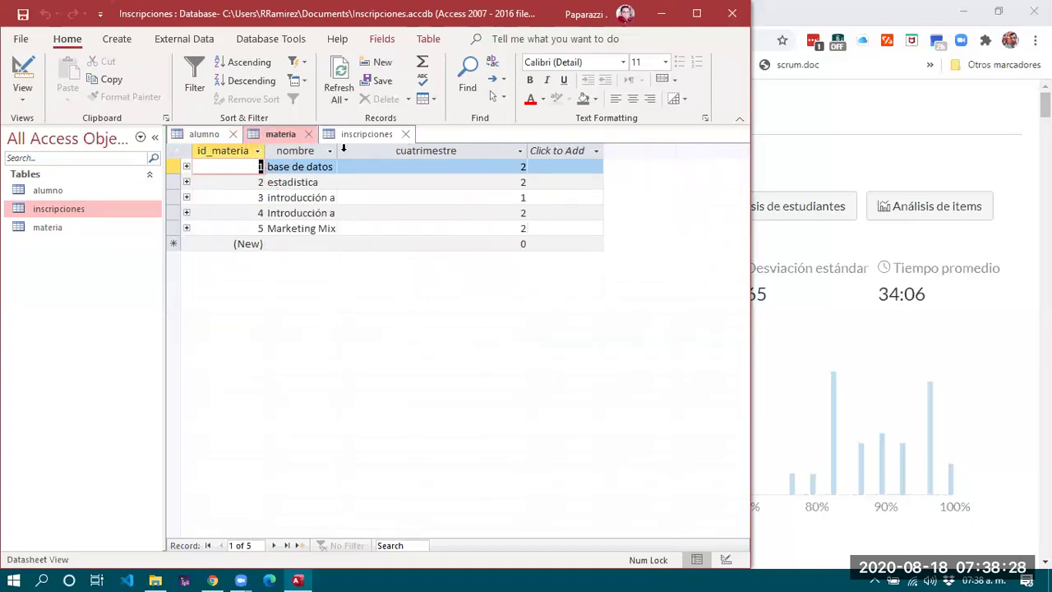
pyautogui.click(368, 134)
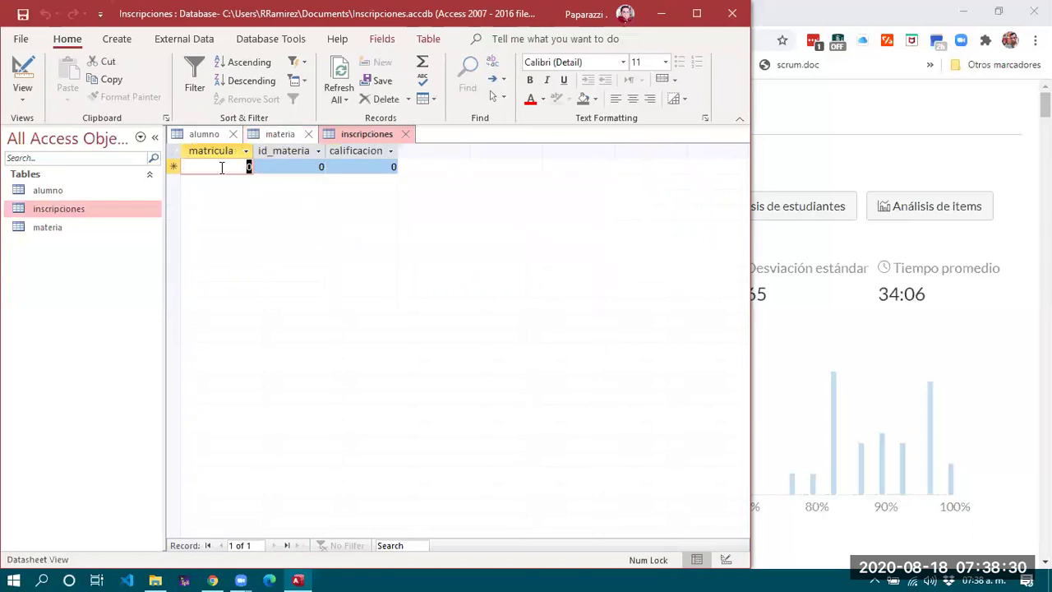
# Enter enrollment rows for student 3 in subject 1 and subject 2.
pyautogui.write('3')
pyautogui.press('Tab')
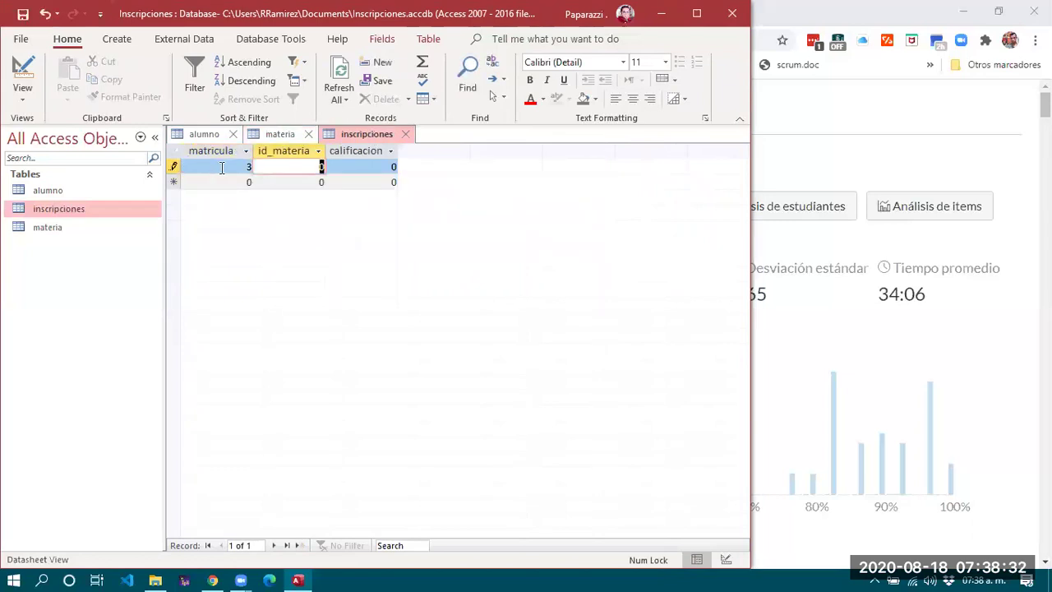
pyautogui.write('1')
pyautogui.press('Down')
pyautogui.write('2')
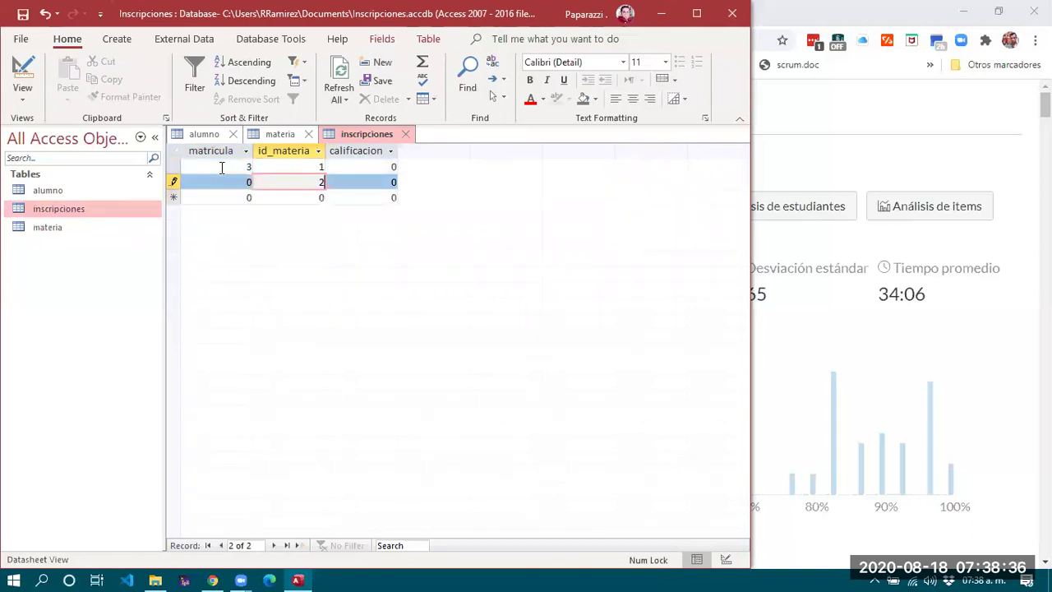
# Dismiss the related-record error, correct the second row's matricula to 3, and grade the first enrollment 7.
pyautogui.click(368, 167)
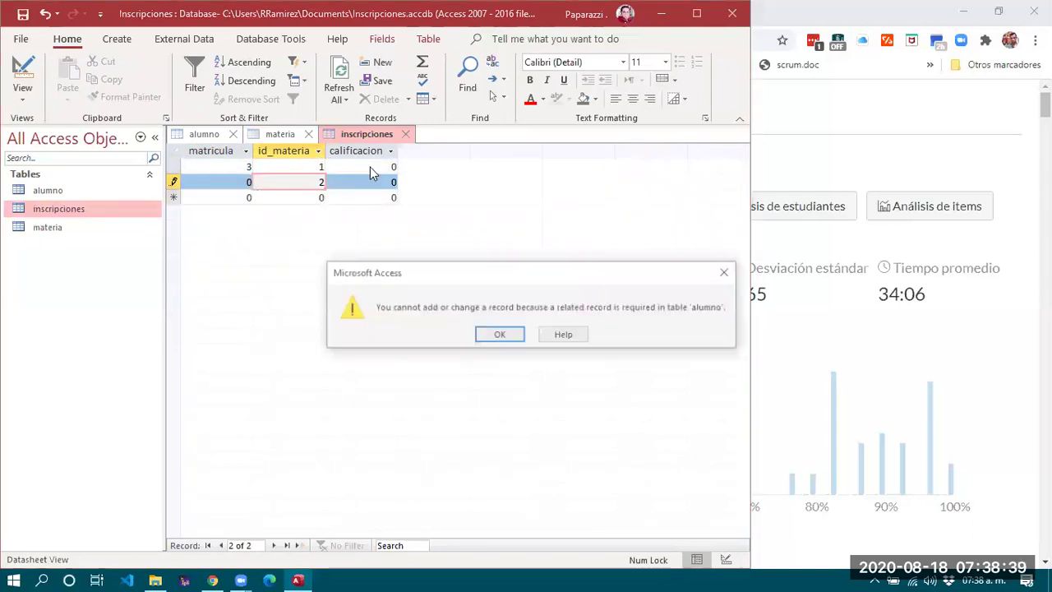
pyautogui.click(501, 335)
pyautogui.click(238, 181)
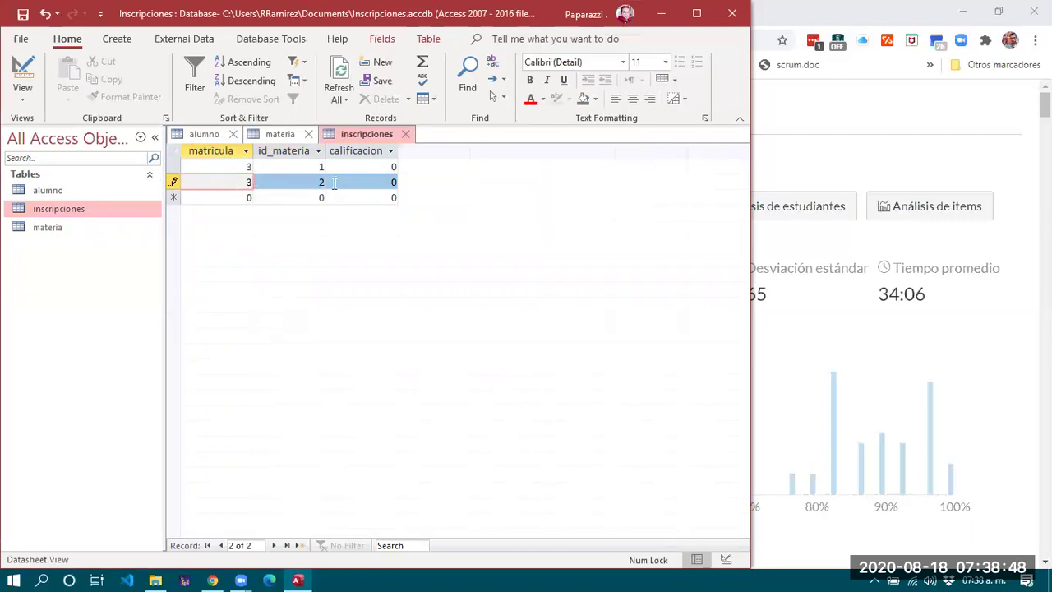
pyautogui.click(358, 166)
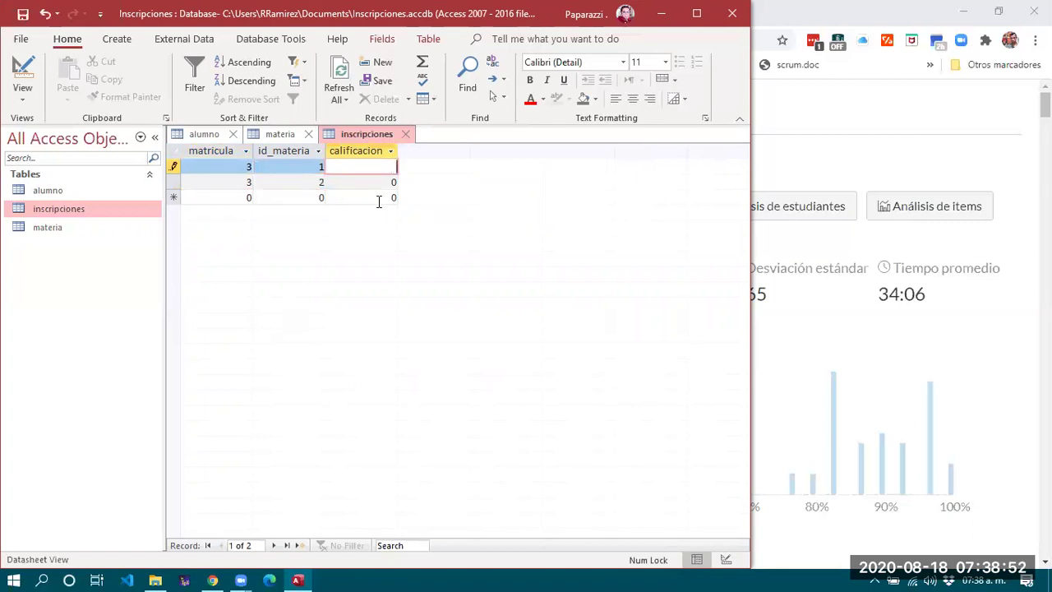
pyautogui.click(382, 182)
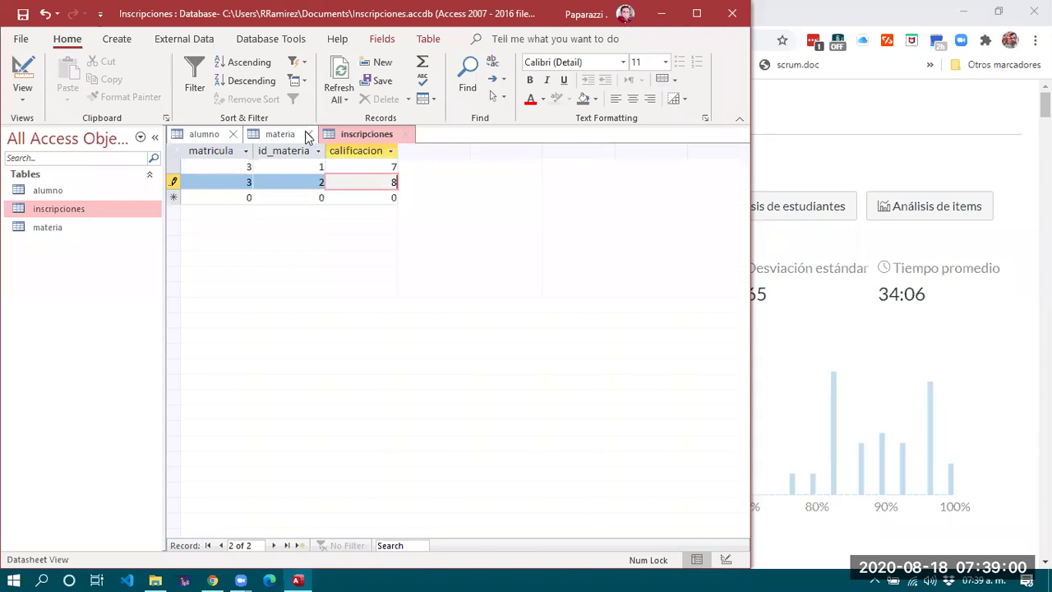
# Expand the base de datos and estadistica enrollment subdatasheets in the materia table.
pyautogui.click(280, 134)
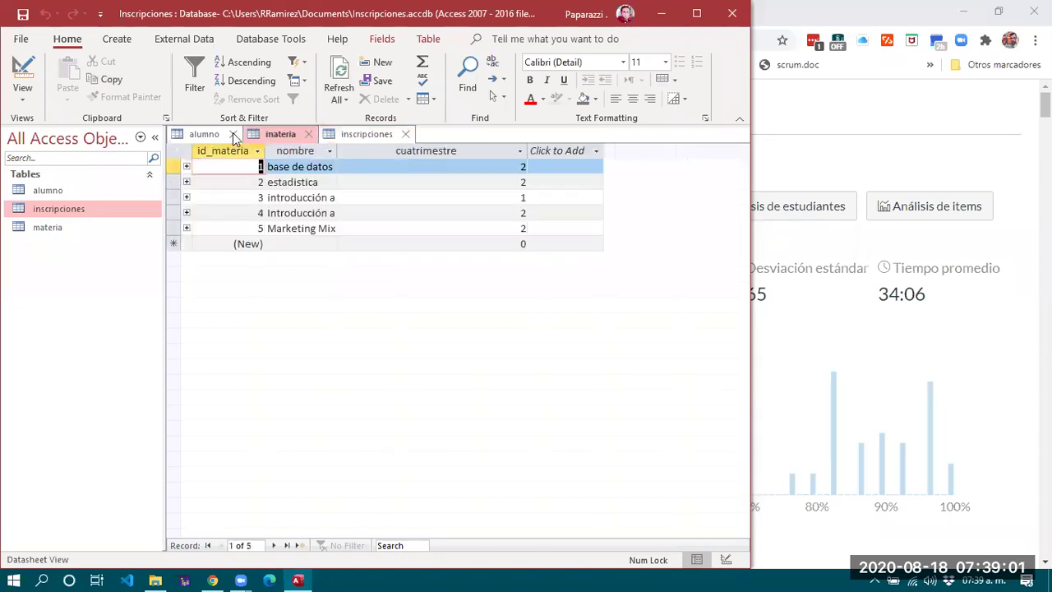
pyautogui.click(186, 167)
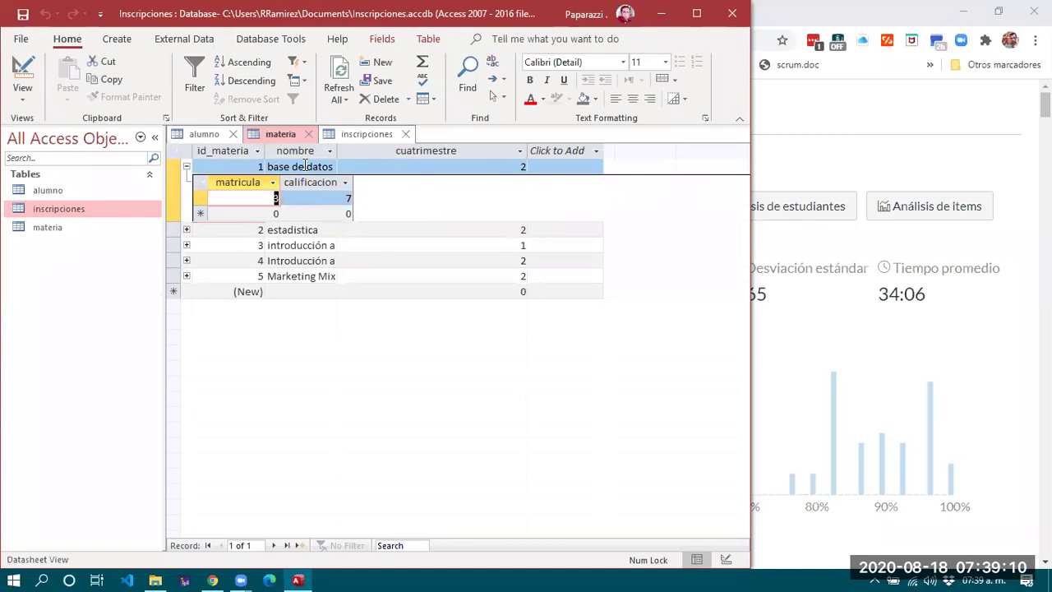
pyautogui.click(264, 197)
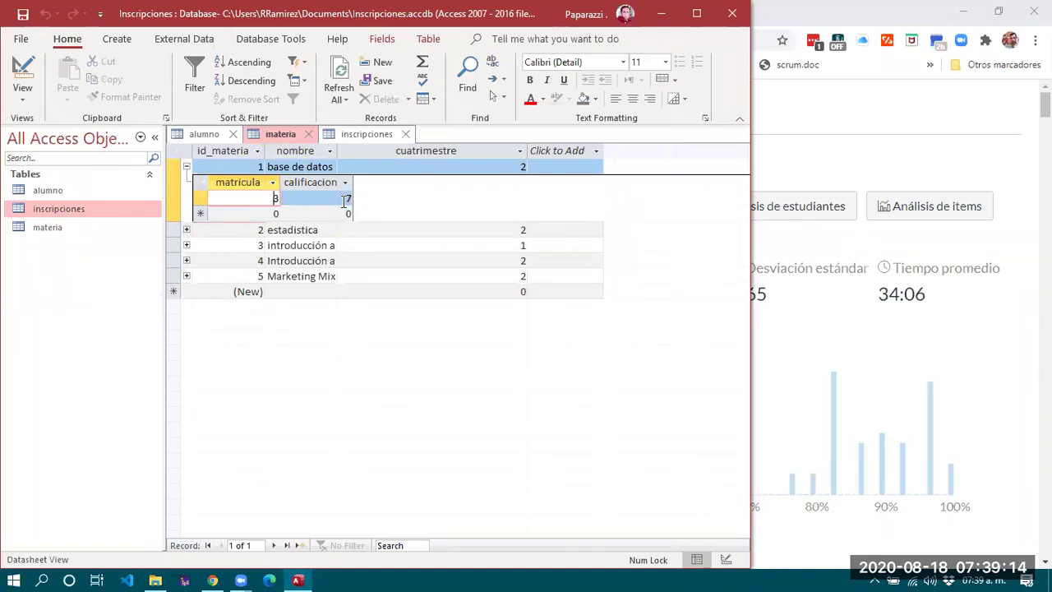
pyautogui.click(186, 231)
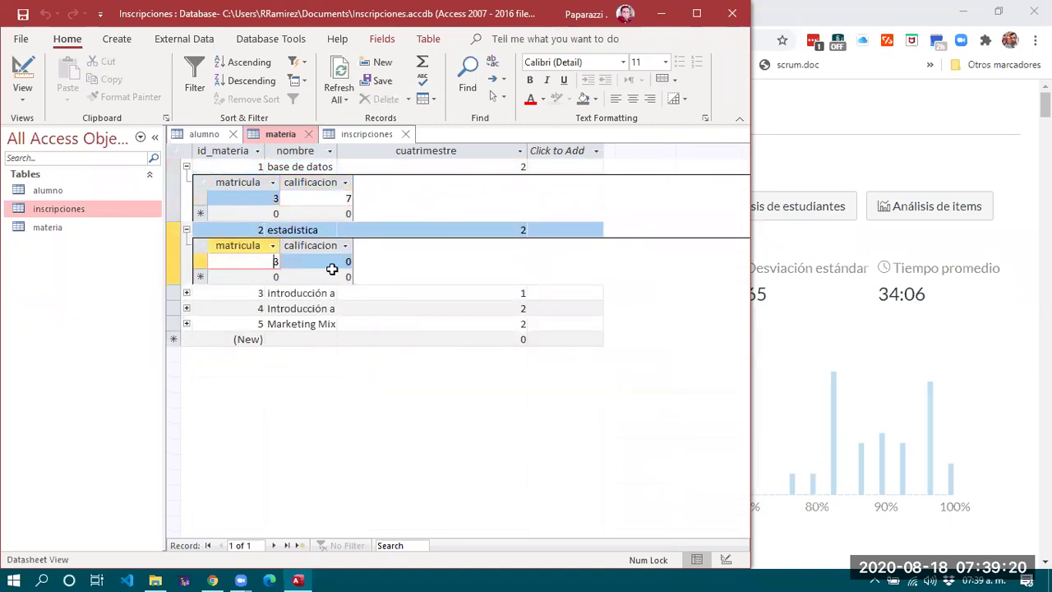
# Save the new enrollment in inscripciones and check the estadistica grade of 8 in materia.
pyautogui.click(370, 136)
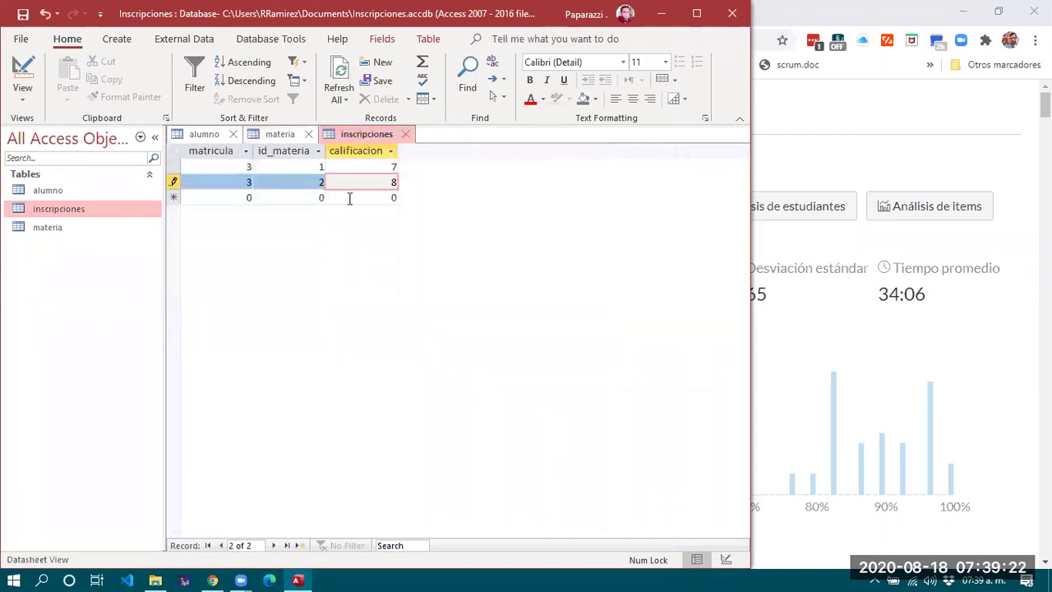
pyautogui.click(350, 197)
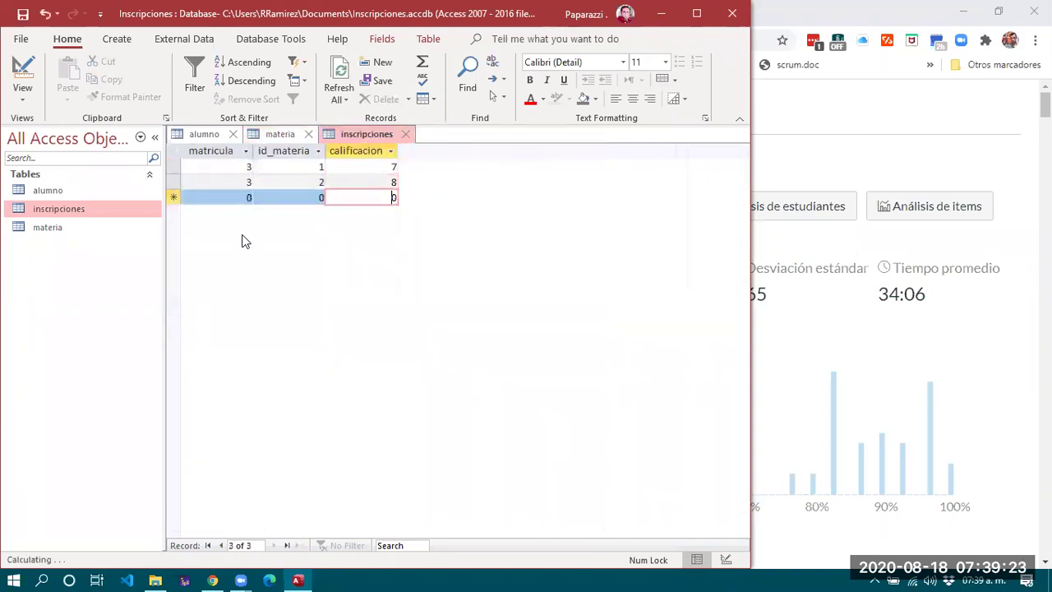
pyautogui.click(279, 135)
pyautogui.click(346, 259)
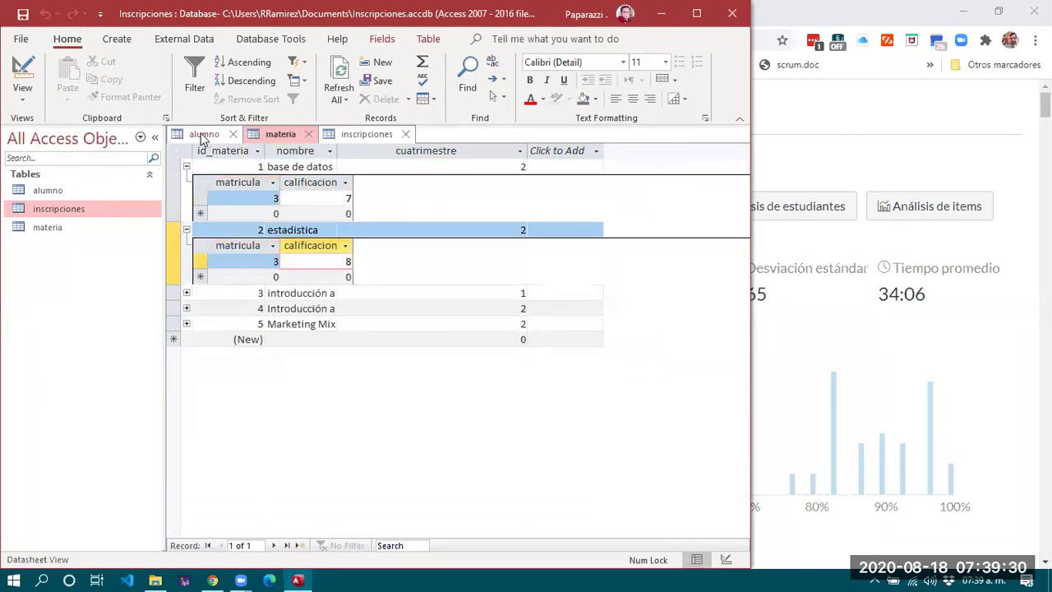
pyautogui.click(203, 136)
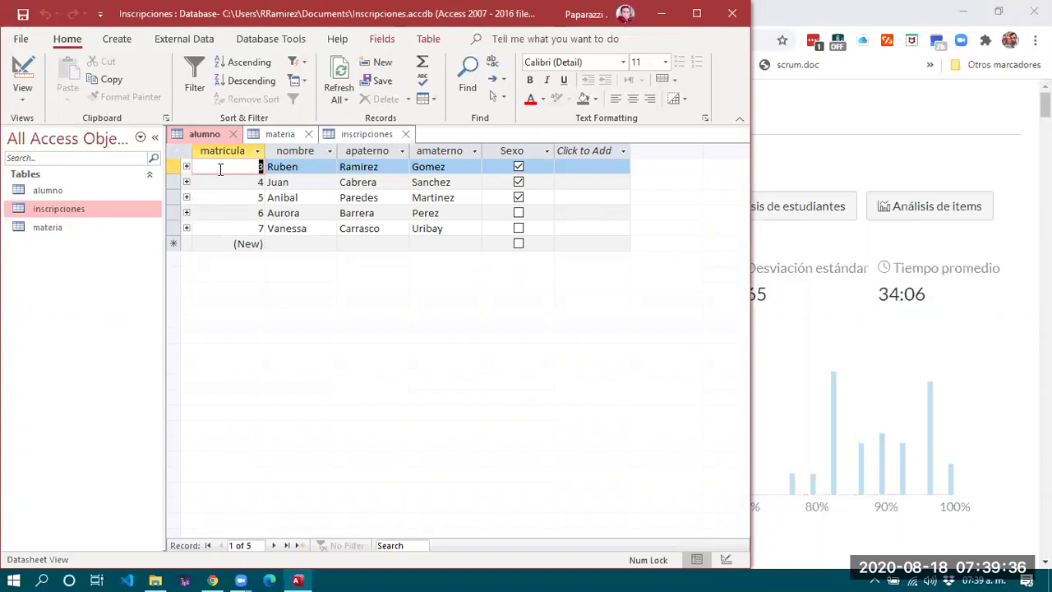
# Expand and collapse student 3's enrollments subdatasheet to review both grades.
pyautogui.click(187, 166)
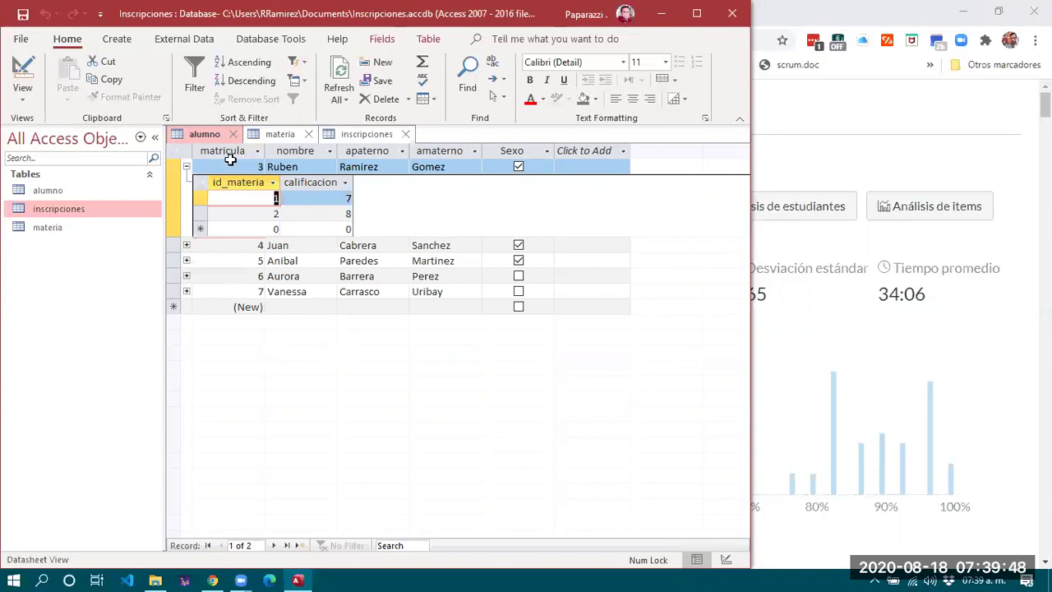
pyautogui.click(186, 168)
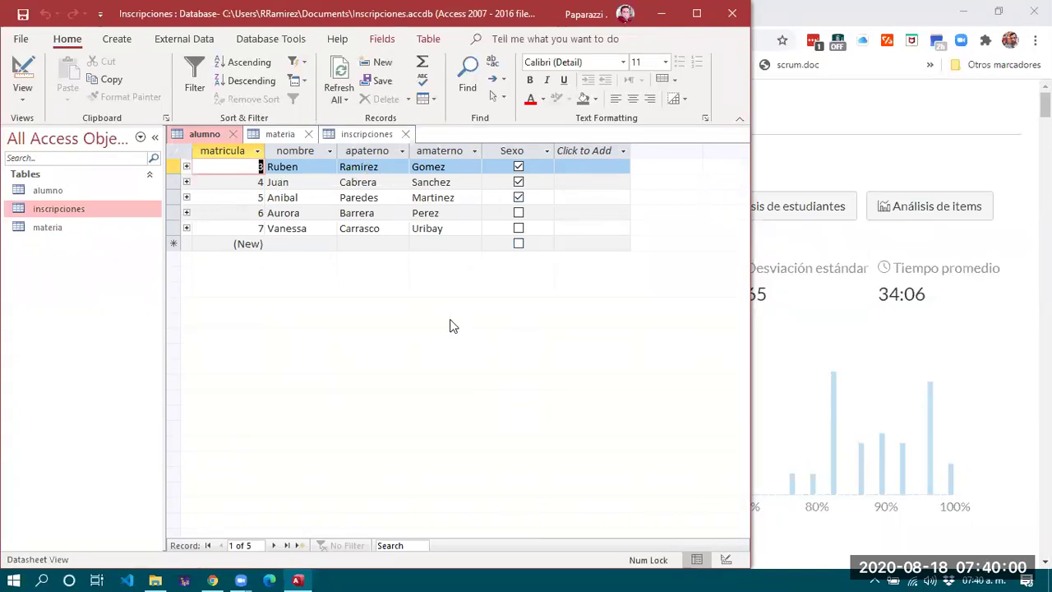
pyautogui.click(374, 134)
pyautogui.click(283, 134)
pyautogui.click(201, 134)
pyautogui.click(280, 134)
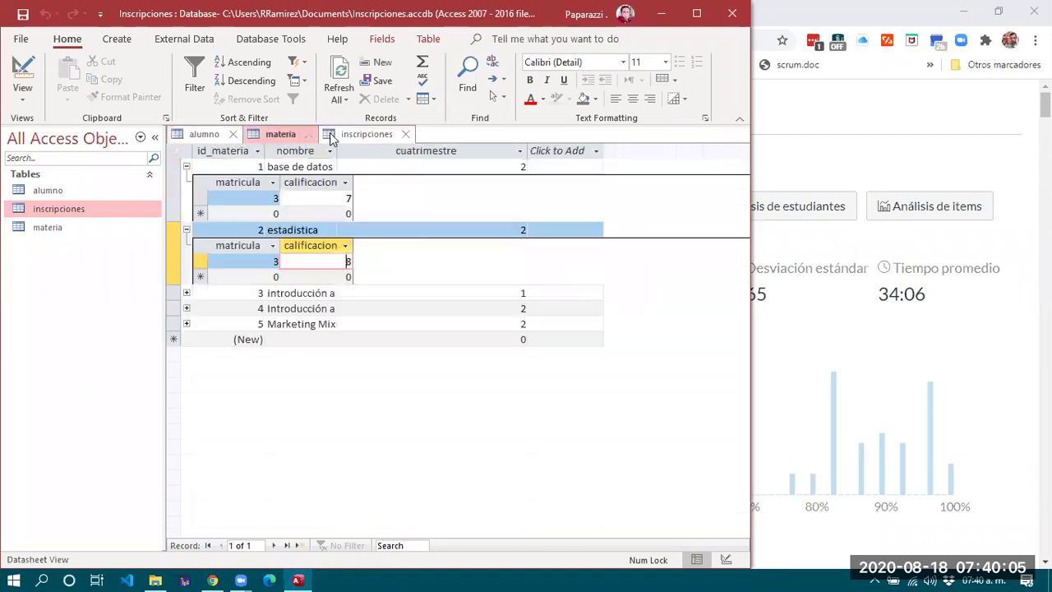
# Collapse the base de datos and estadistica subdatasheets, finishing on the inscripciones datasheet.
pyautogui.click(187, 167)
pyautogui.click(186, 182)
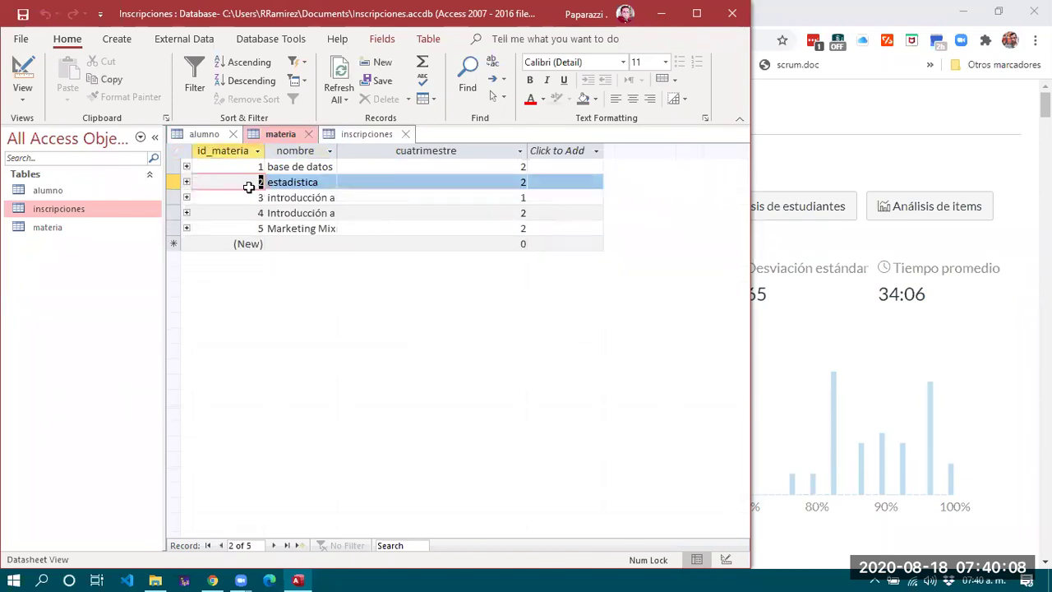
pyautogui.click(364, 136)
pyautogui.click(282, 134)
pyautogui.click(207, 135)
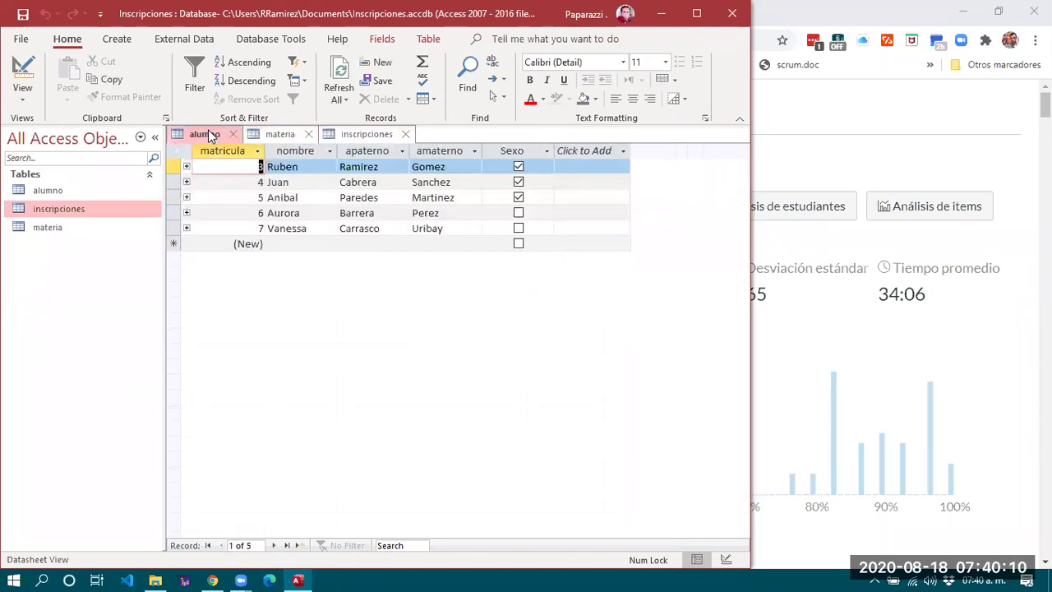
pyautogui.click(275, 134)
pyautogui.click(355, 134)
pyautogui.click(271, 134)
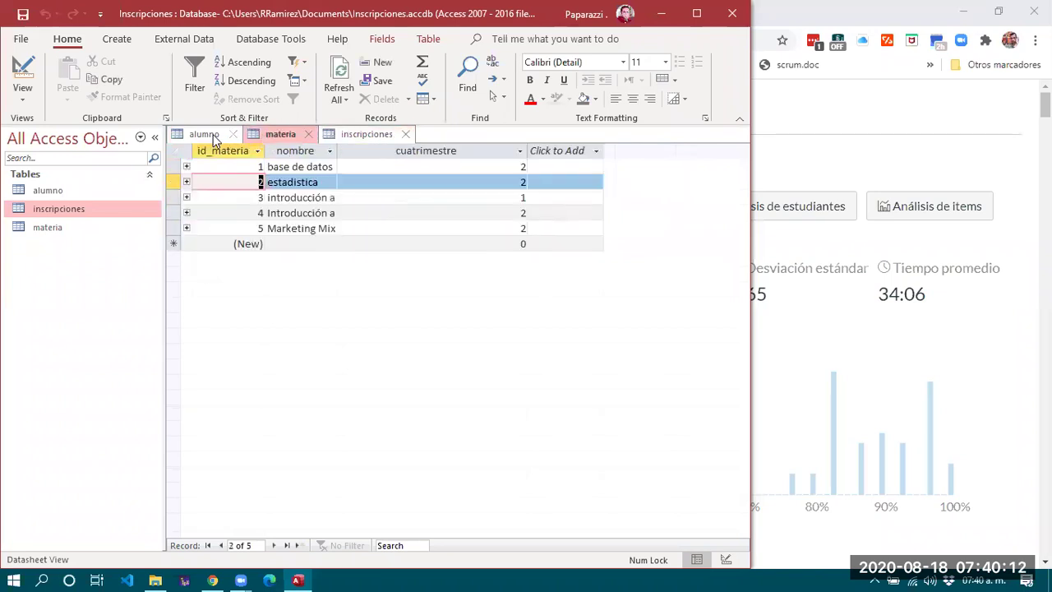
pyautogui.click(212, 136)
pyautogui.click(276, 133)
pyautogui.click(346, 136)
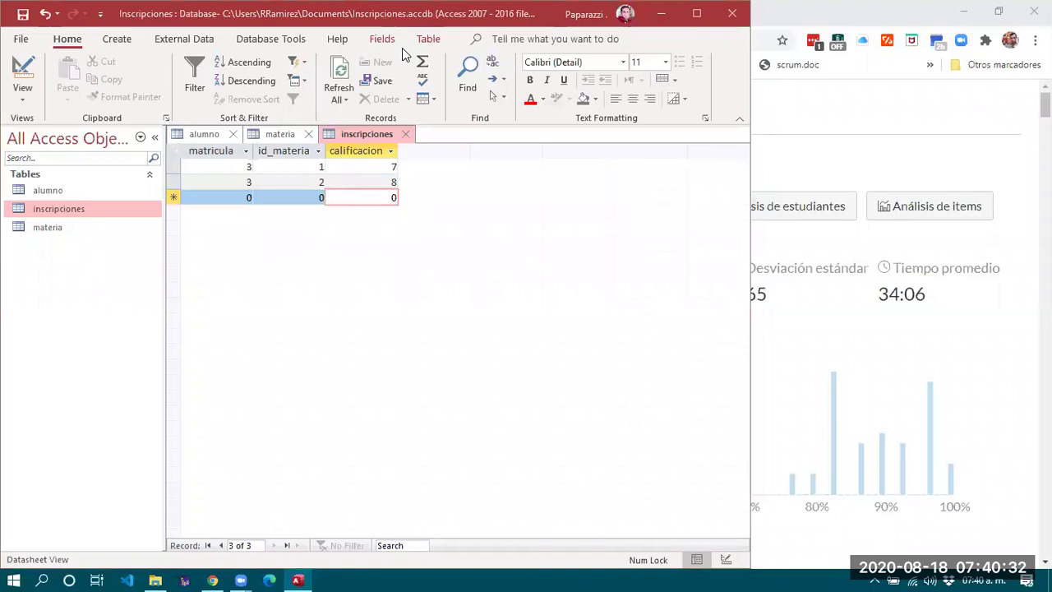
# Open alumno and fix student 7's amaterno by replacing the misspelled last letter with 'l'.
pyautogui.click(89, 190)
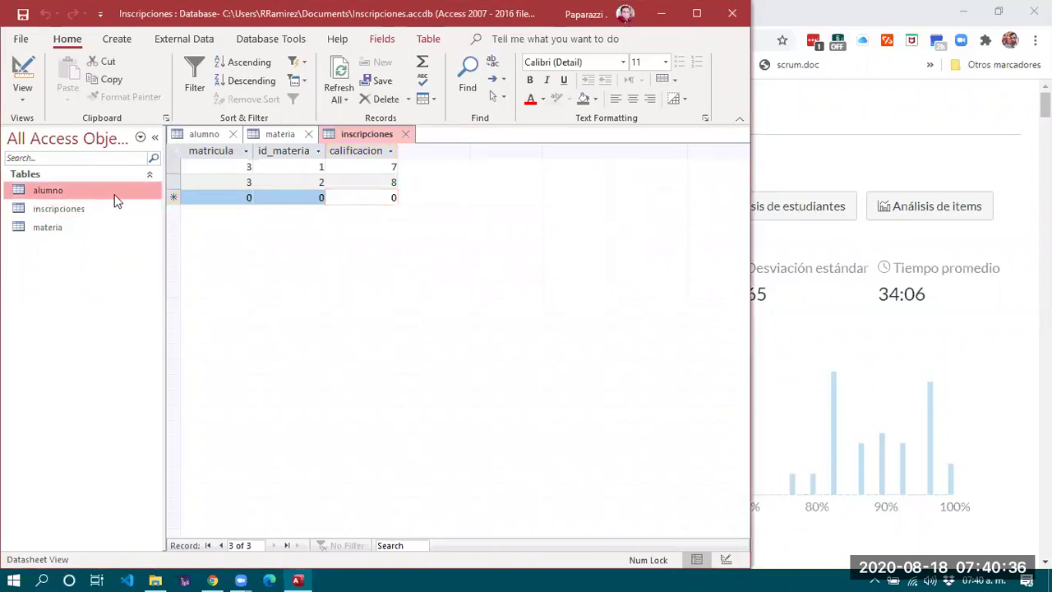
pyautogui.doubleClick(116, 195)
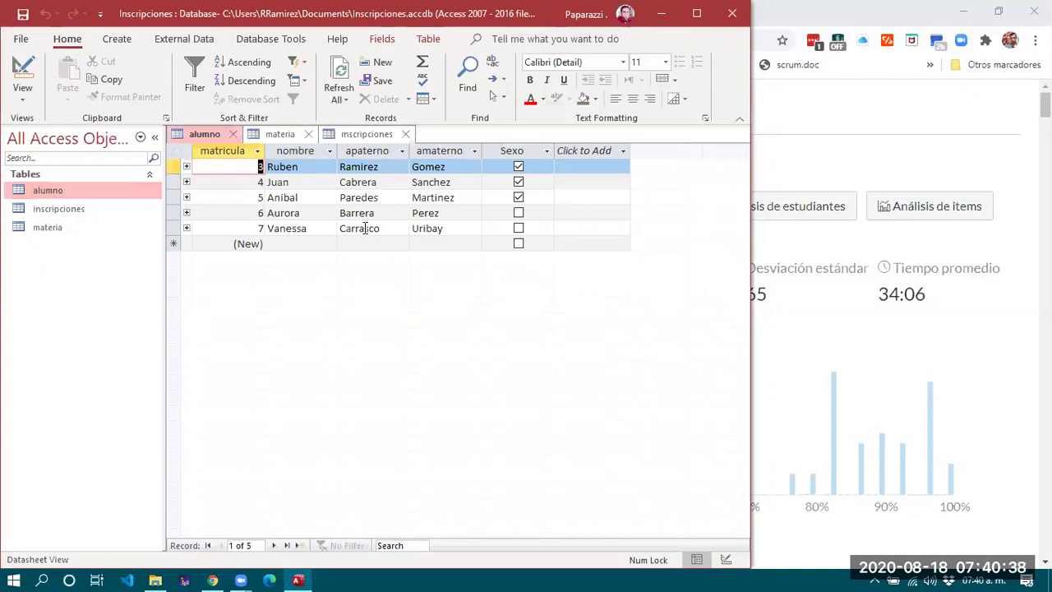
pyautogui.click(421, 229)
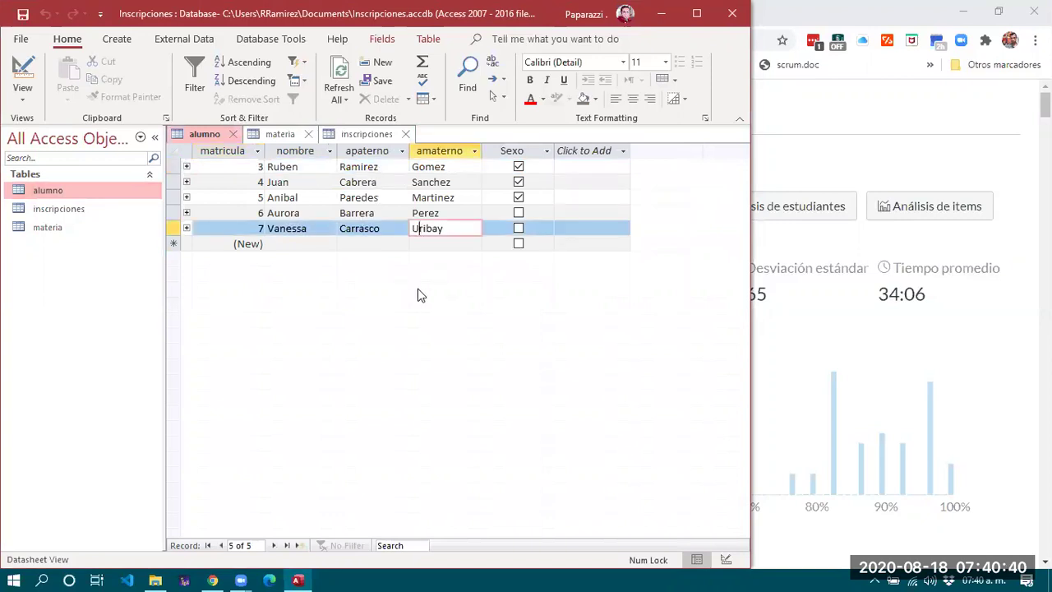
pyautogui.press('BackSpace')
pyautogui.write('l')
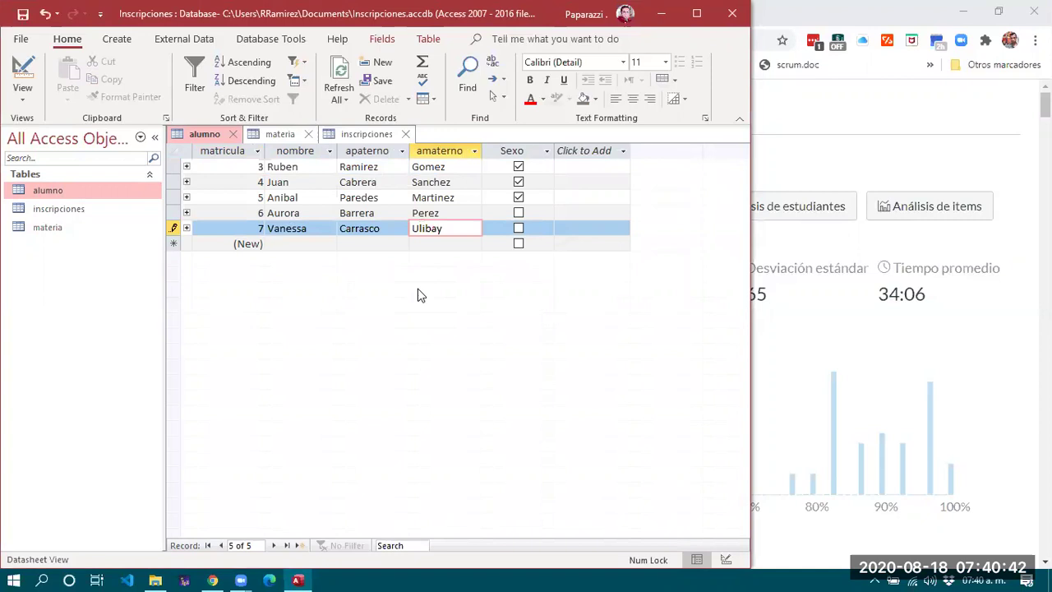
pyautogui.click(577, 181)
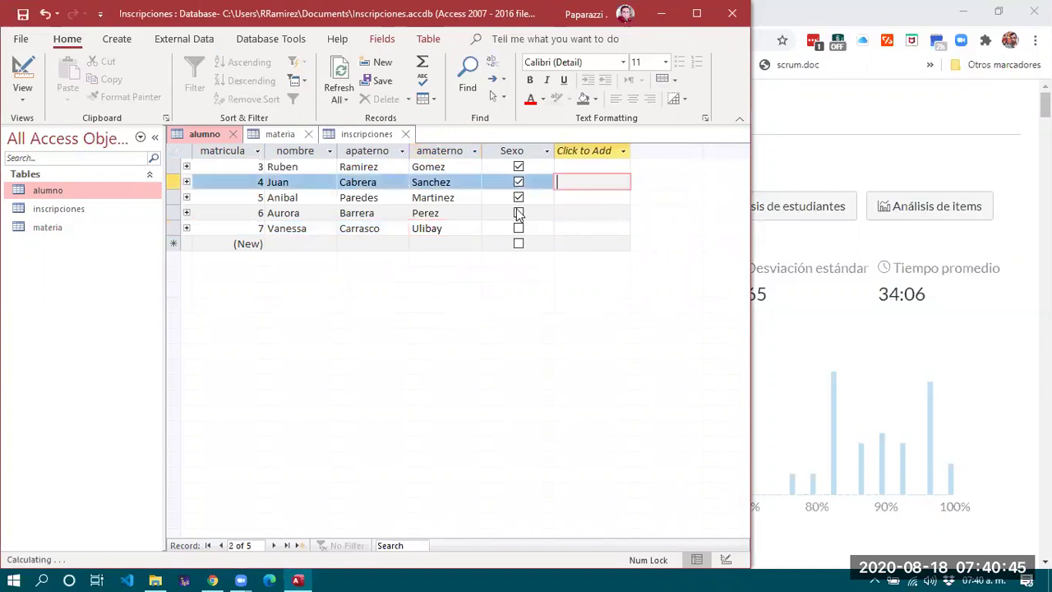
pyautogui.click(454, 175)
pyautogui.click(446, 227)
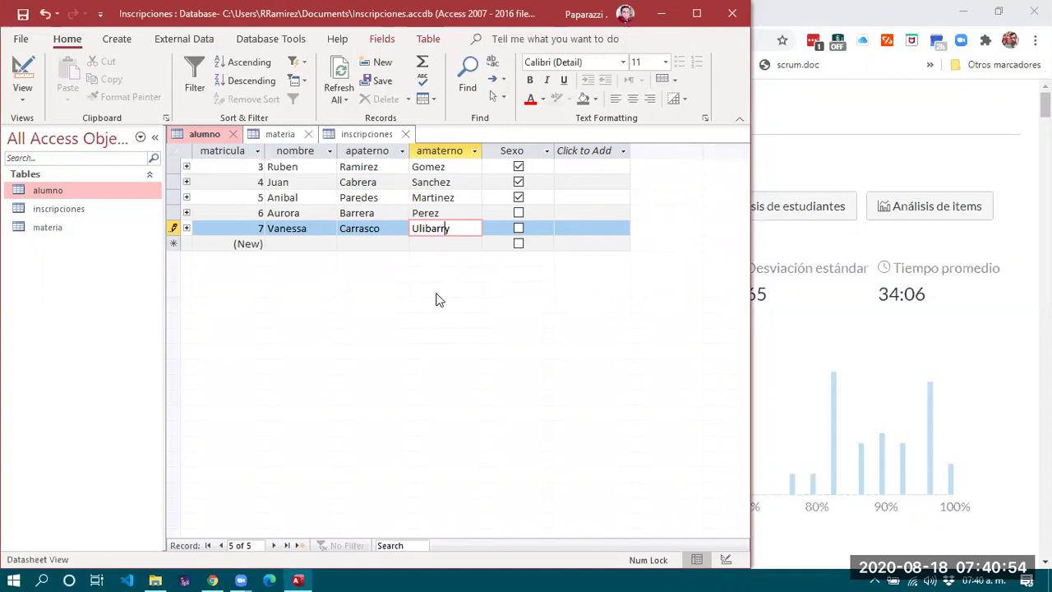
pyautogui.click(456, 181)
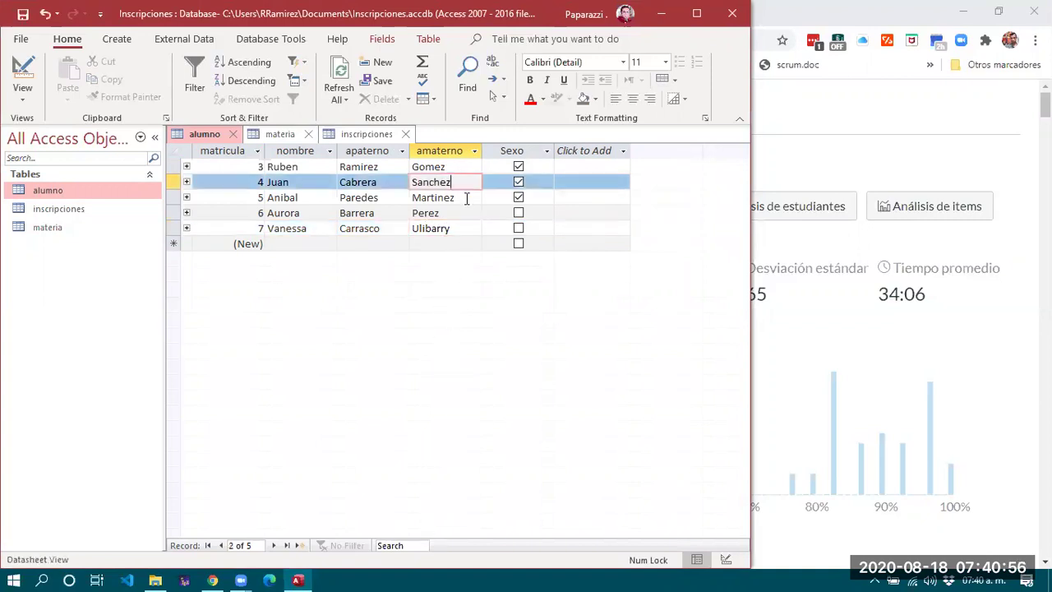
pyautogui.click(466, 227)
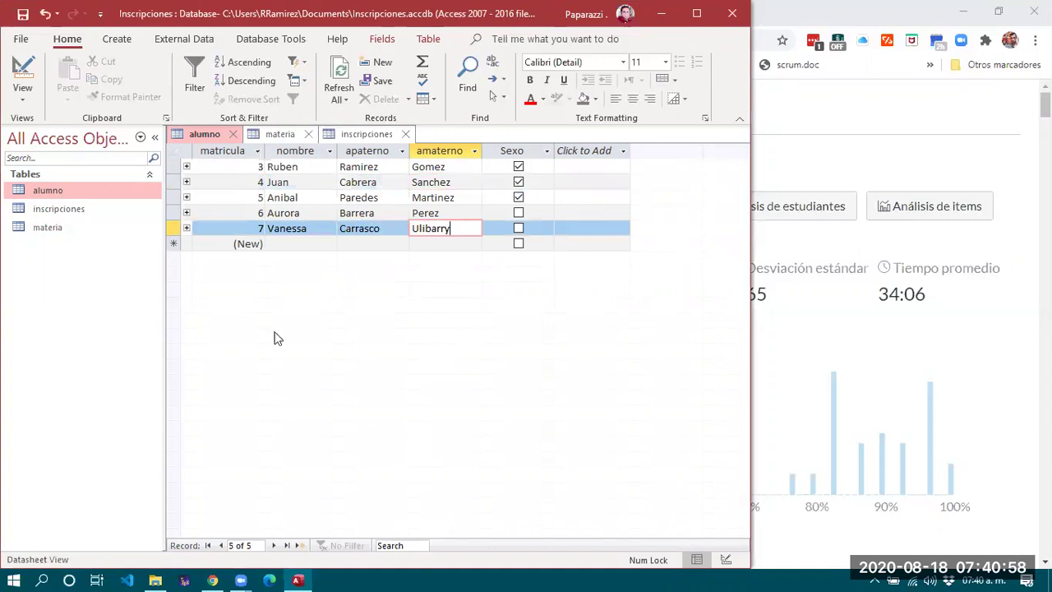
pyautogui.click(342, 212)
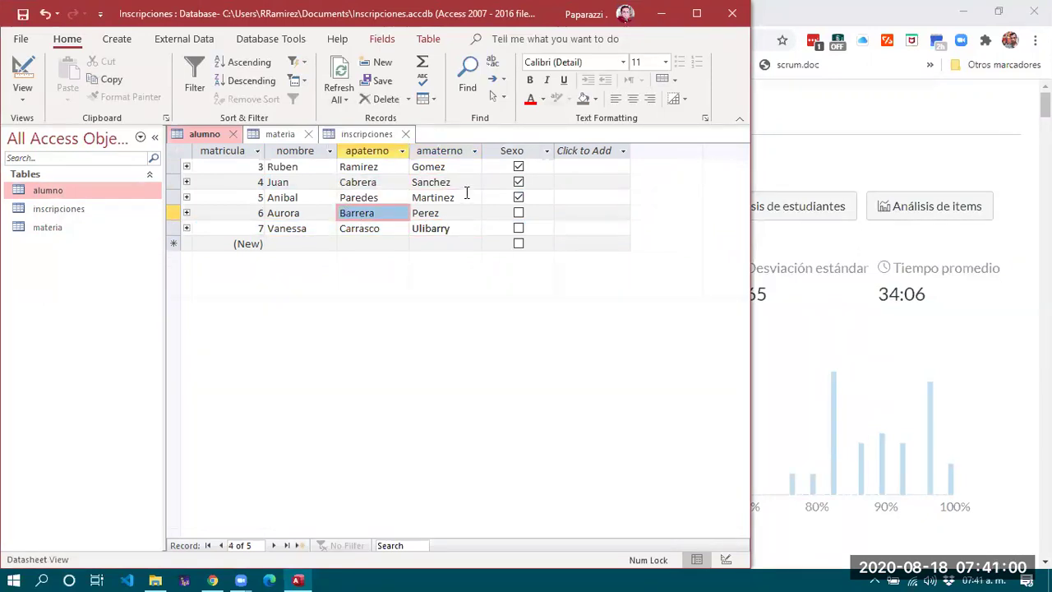